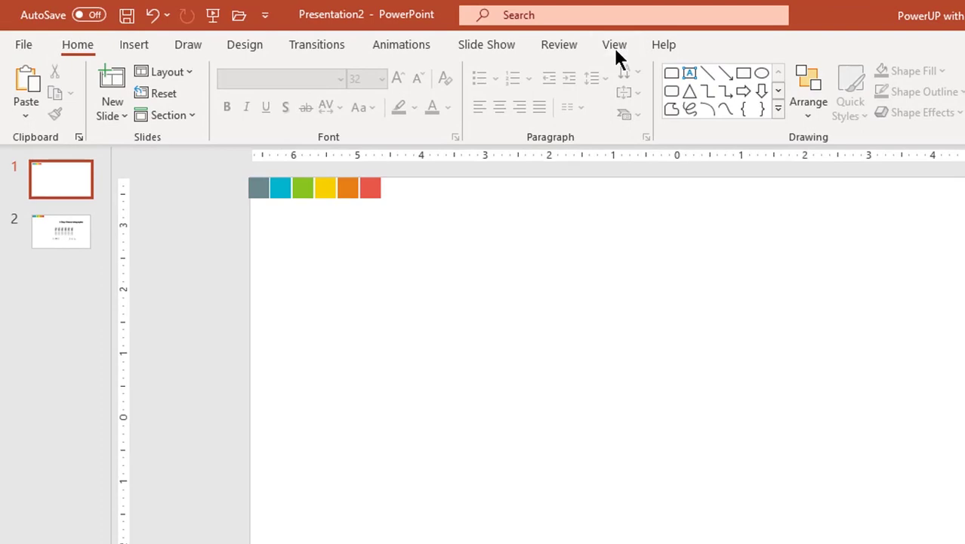
Show the guides and give the slide background a centred radial gradient fill.
left_click(614, 47)
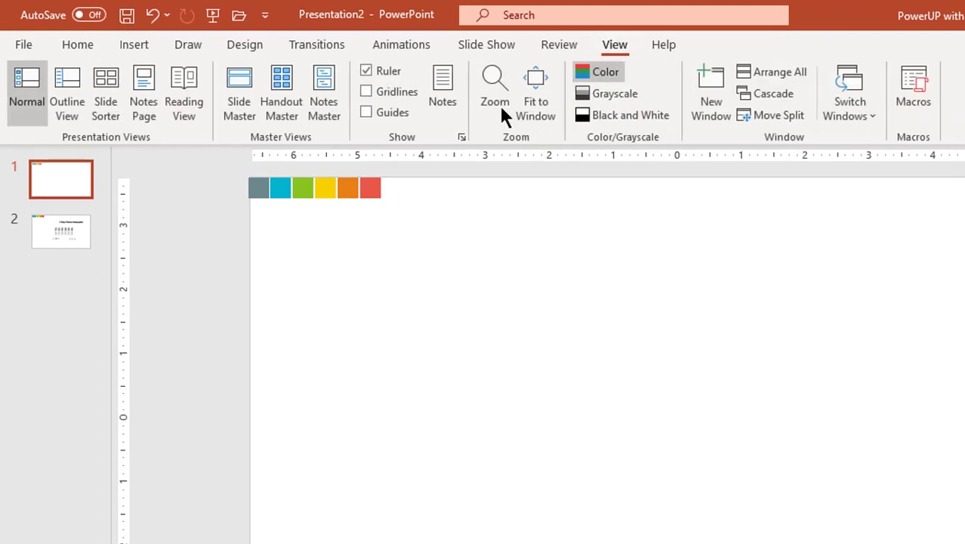
left_click(388, 113)
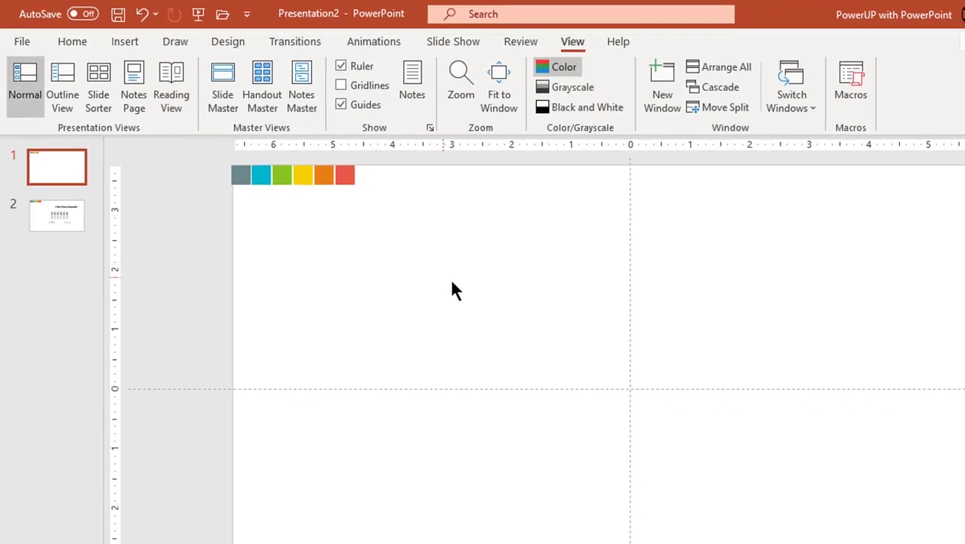
right_click(383, 240)
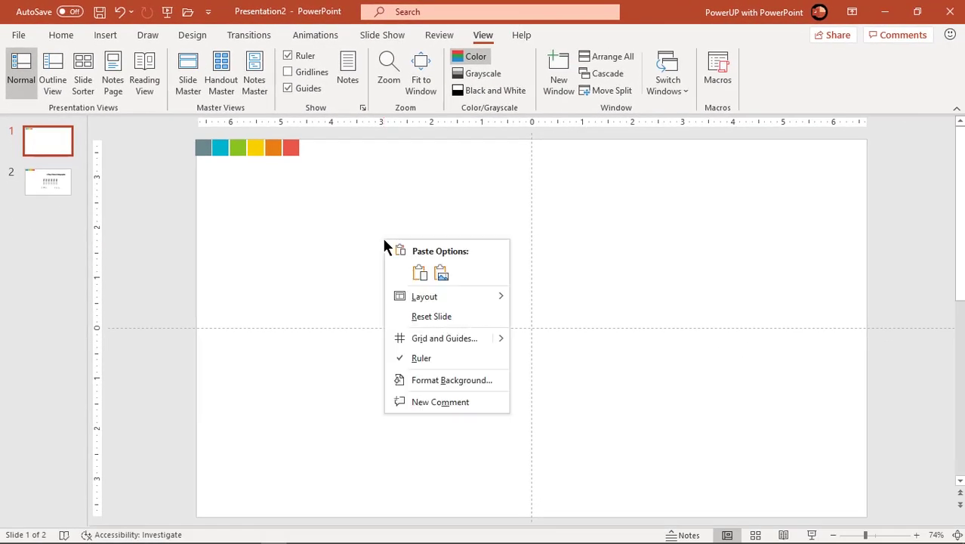
left_click(441, 380)
left_click(788, 162)
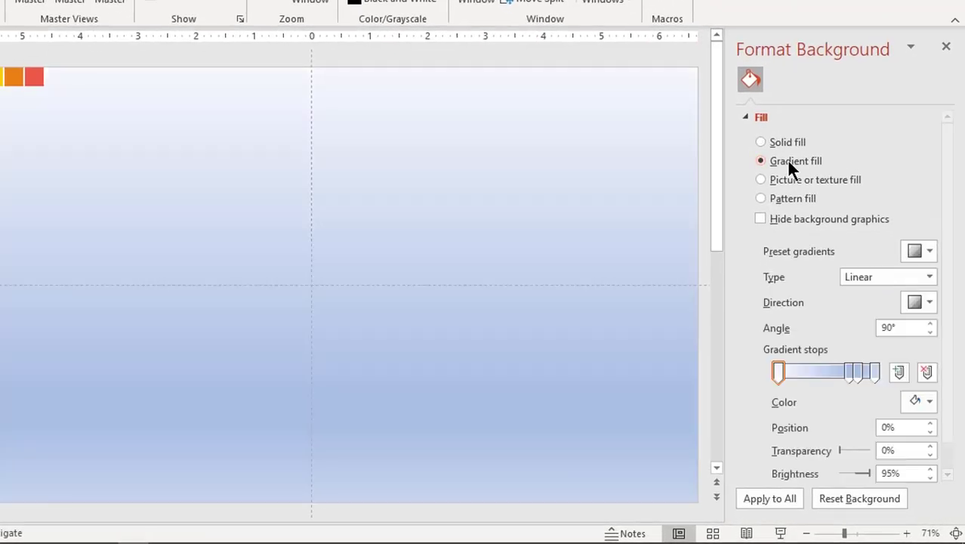
left_click(858, 276)
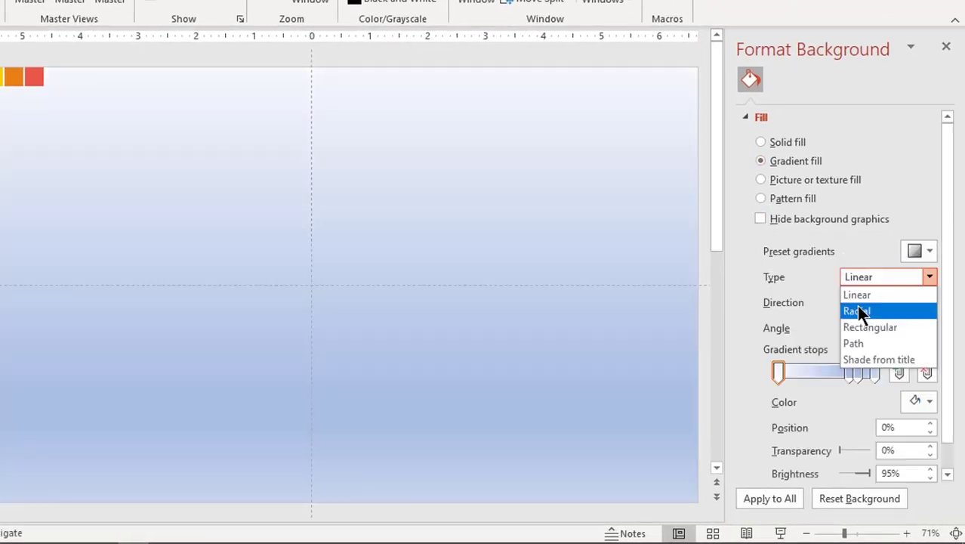
left_click(860, 310)
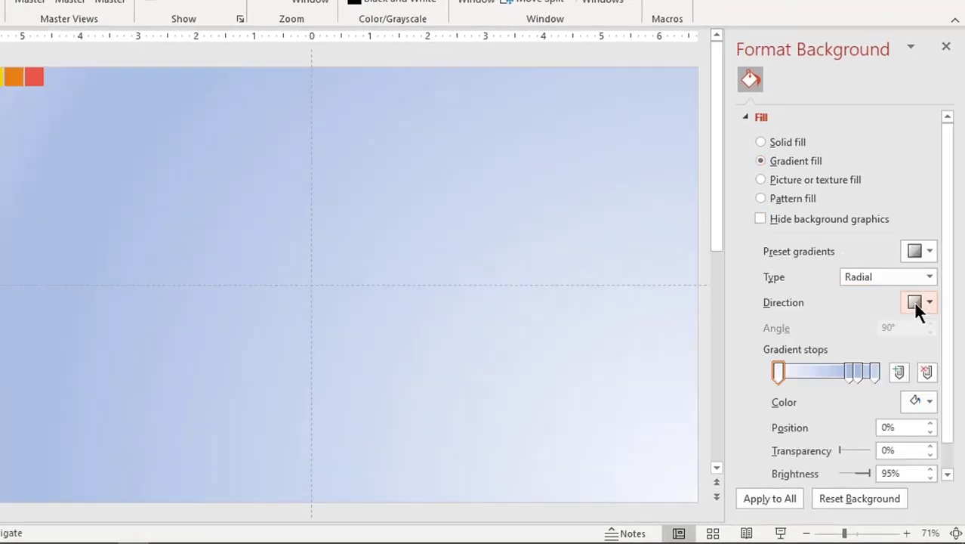
left_click(917, 303)
left_click(870, 332)
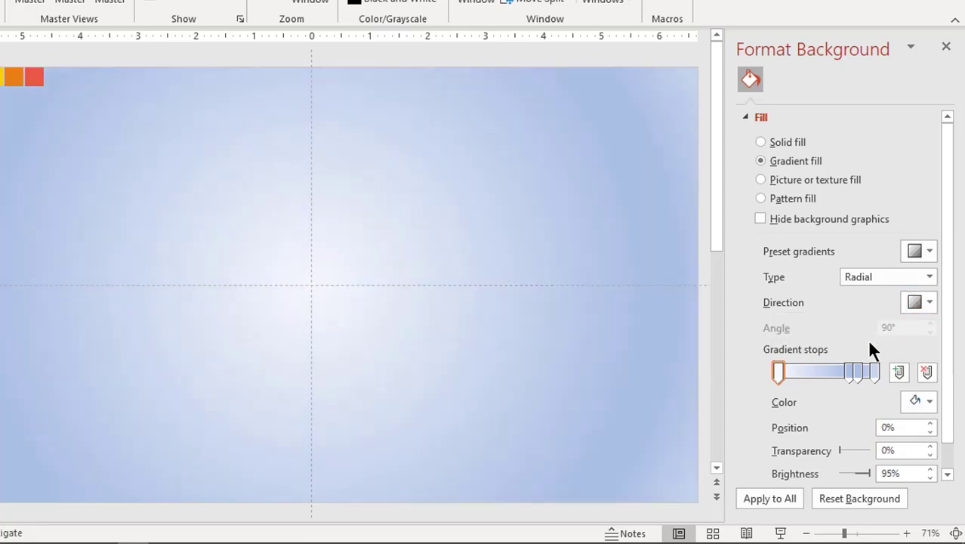
Delete the middle gradient stops and make the outer stop light grey.
left_click(858, 371)
left_click(926, 372)
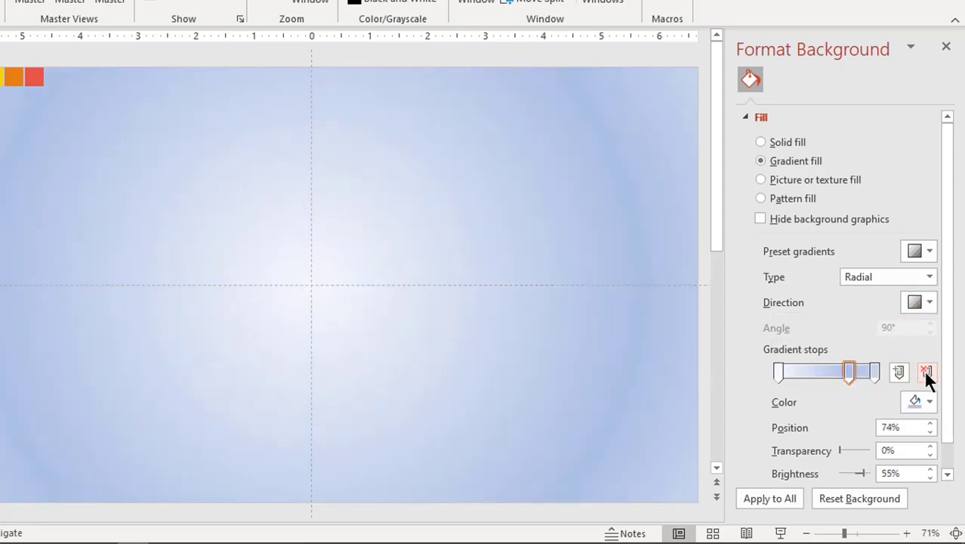
left_click(924, 372)
left_click(874, 373)
left_click(920, 399)
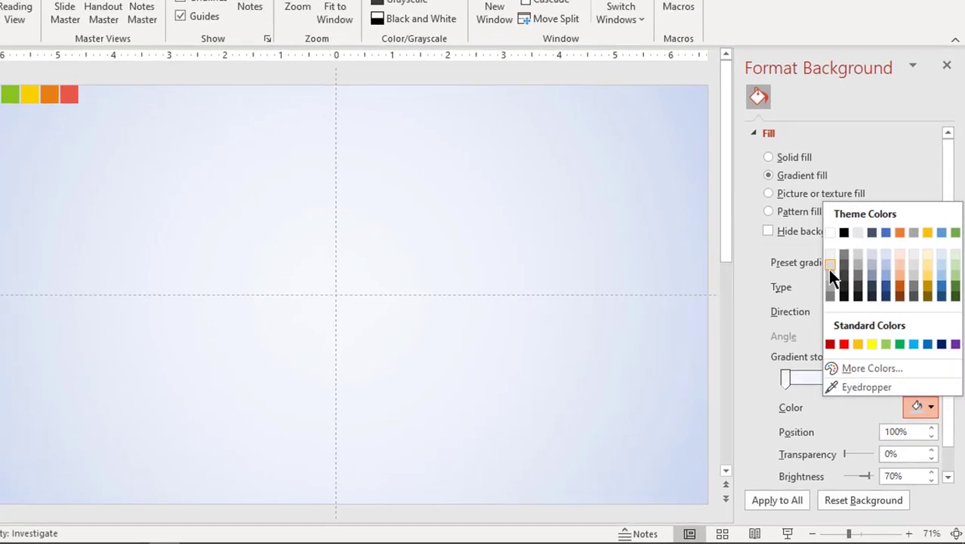
left_click(825, 257)
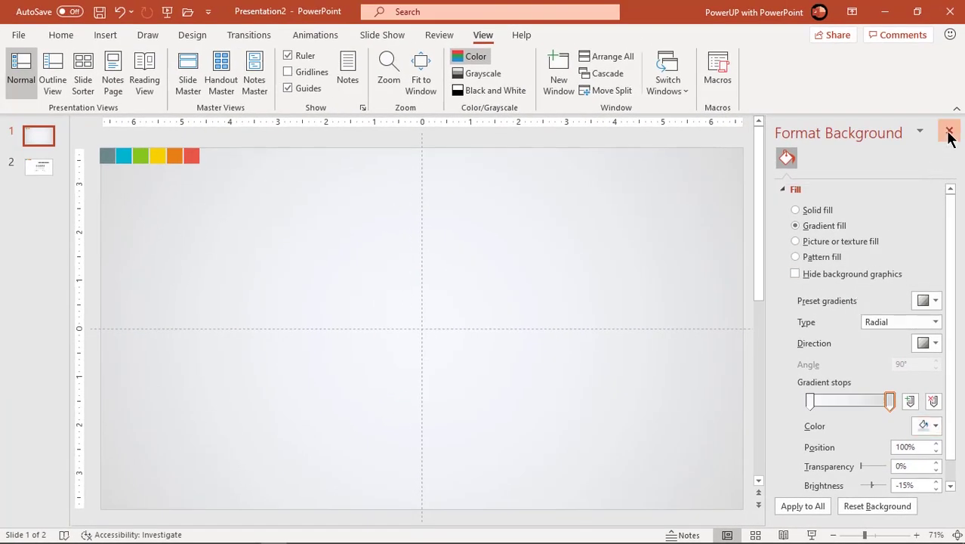
left_click(949, 132)
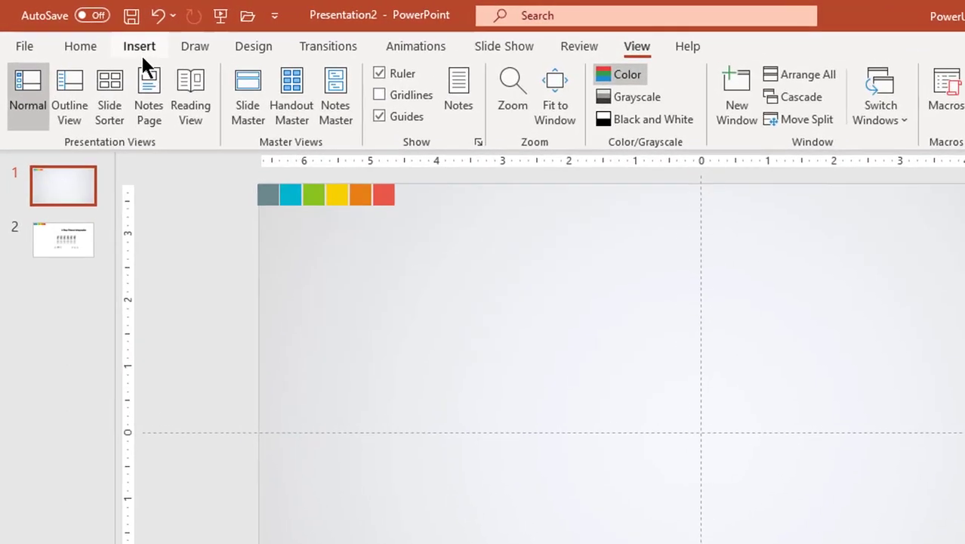
Draw a tall rounded rectangle, round it fully into a pill, and narrow it.
left_click(105, 35)
left_click(293, 128)
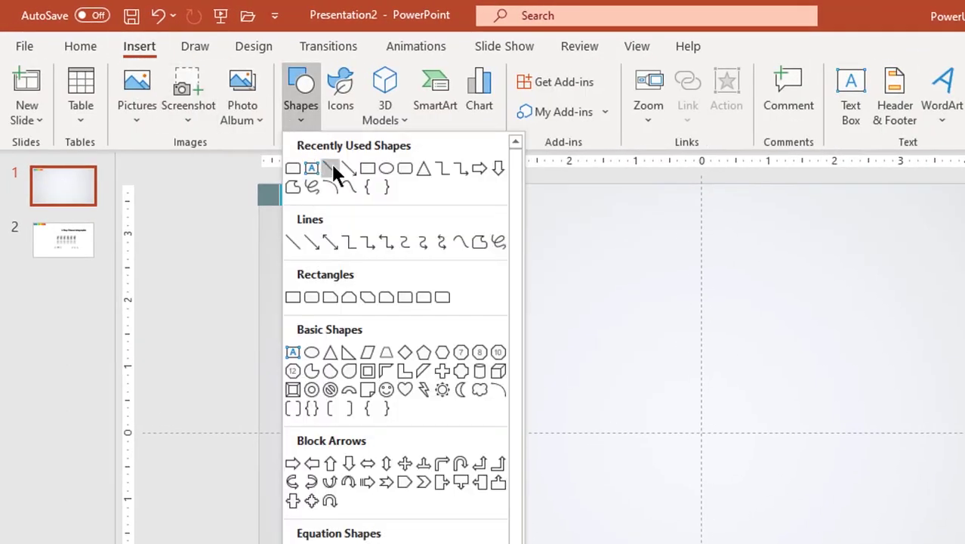
left_click(404, 169)
left_click_drag(531, 398, 585, 541)
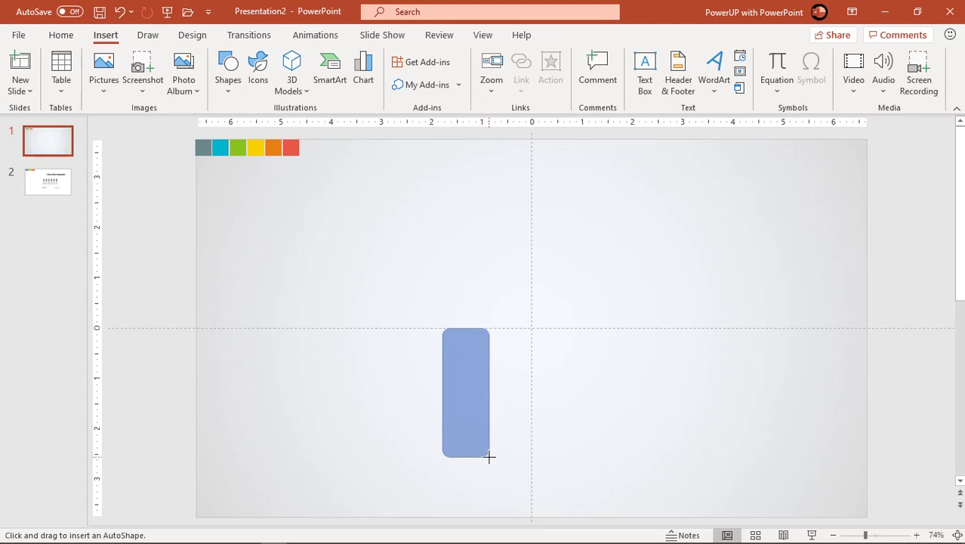
left_click_drag(490, 446, 490, 458)
left_click_drag(456, 333, 470, 340)
left_click_drag(488, 393, 479, 397)
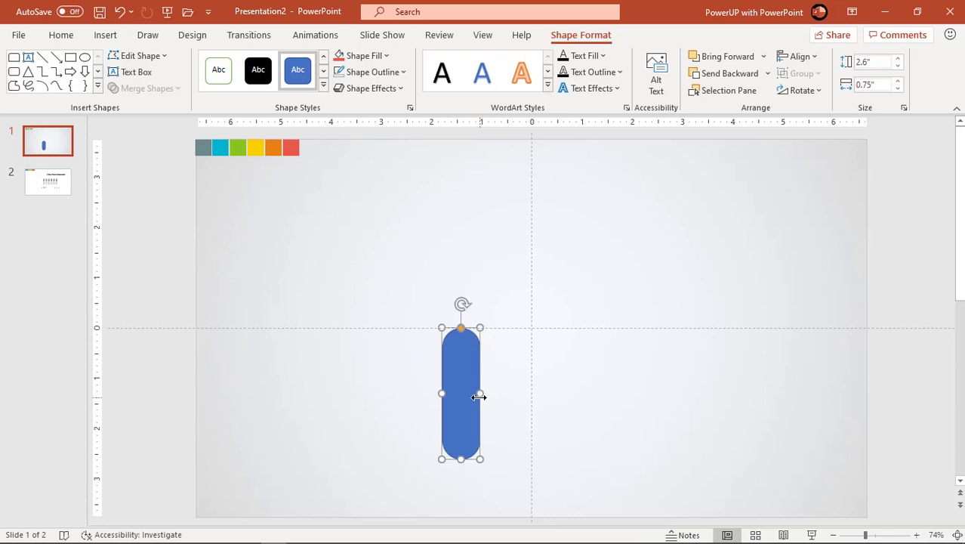
Remove the pill's outline, fill it dark grey, and centre it on the horizontal guide.
left_click(375, 75)
left_click(371, 224)
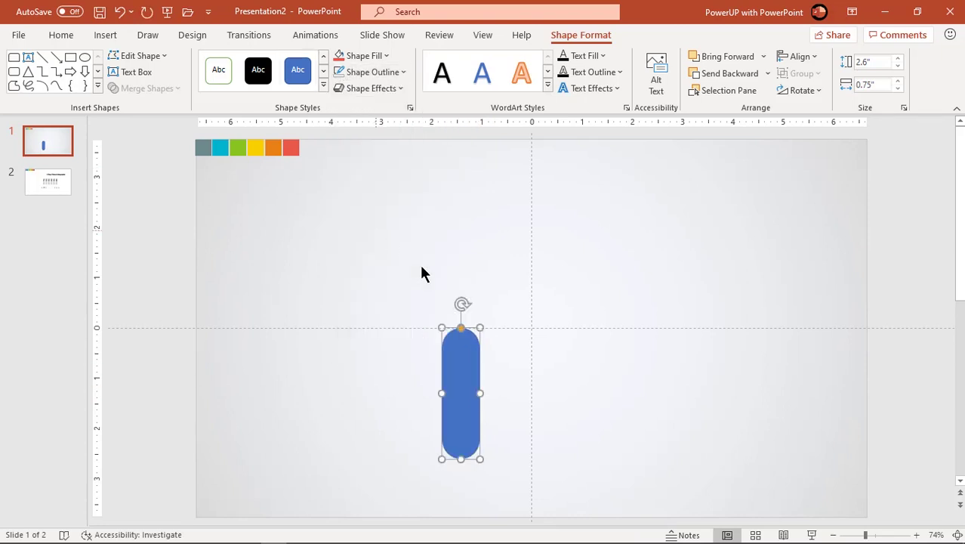
left_click(517, 379)
left_click(460, 405)
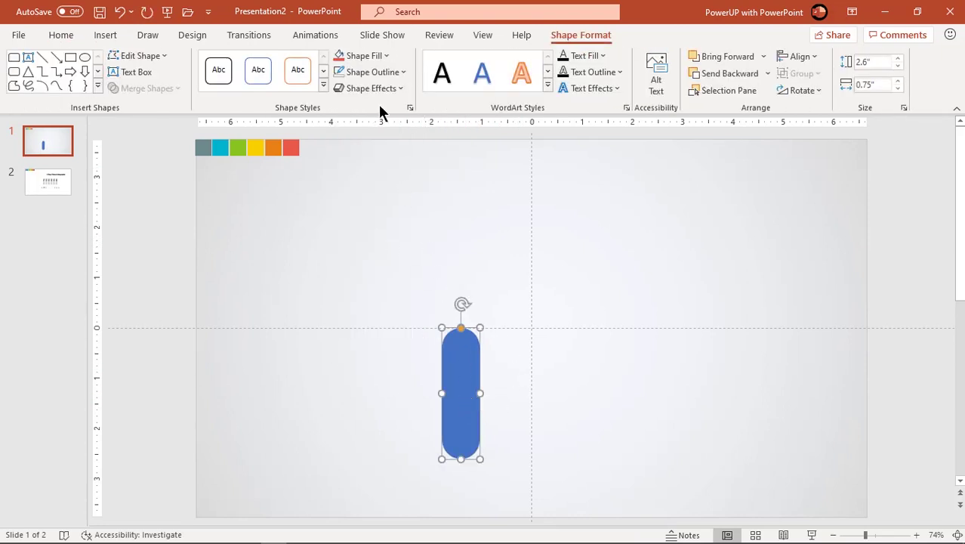
left_click(366, 56)
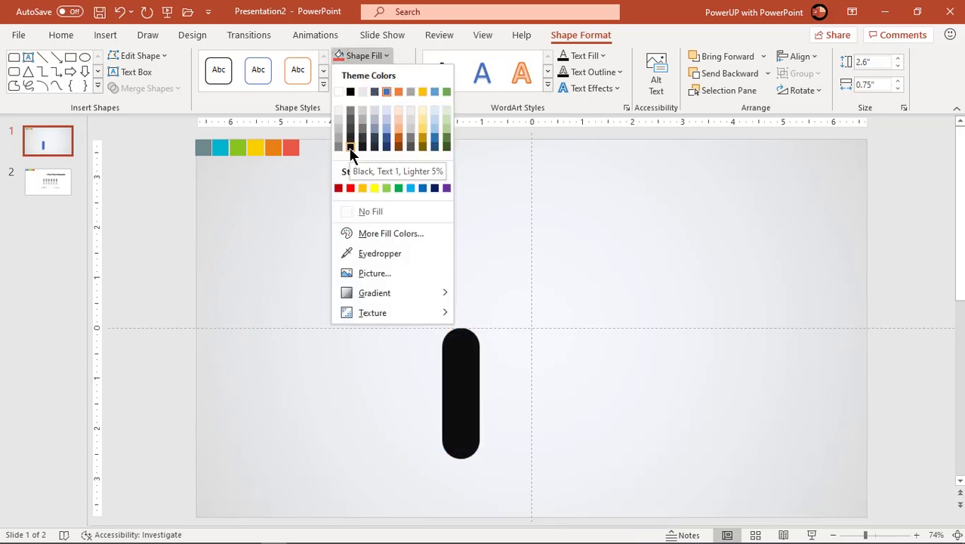
left_click(350, 145)
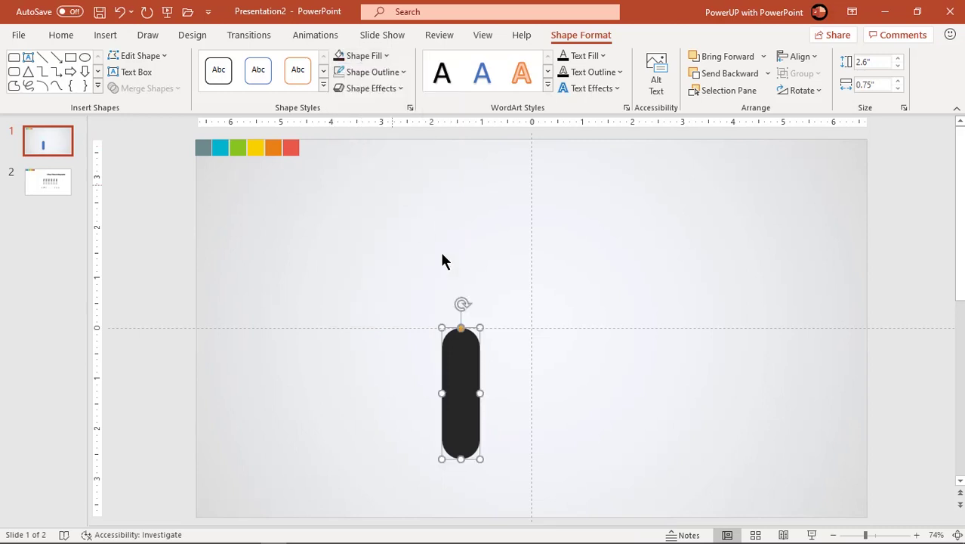
left_click(510, 394)
left_click(466, 405)
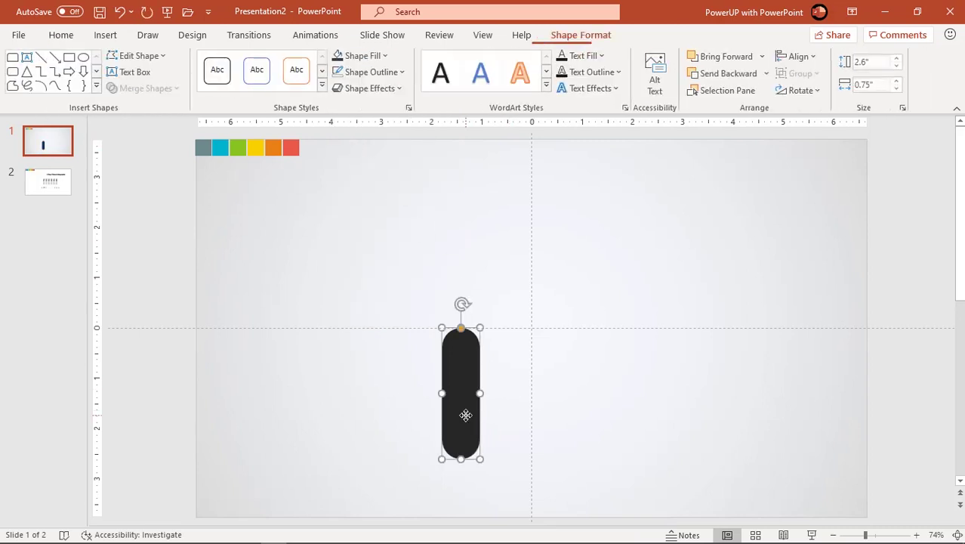
left_click_drag(465, 405, 463, 345)
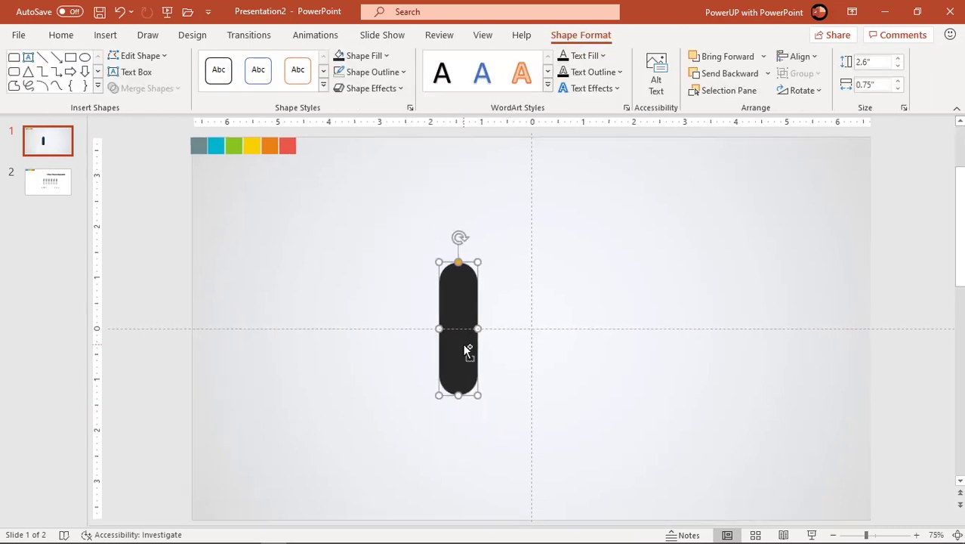
scroll(466, 350, "up", 5)
scroll(519, 362, "down", 3)
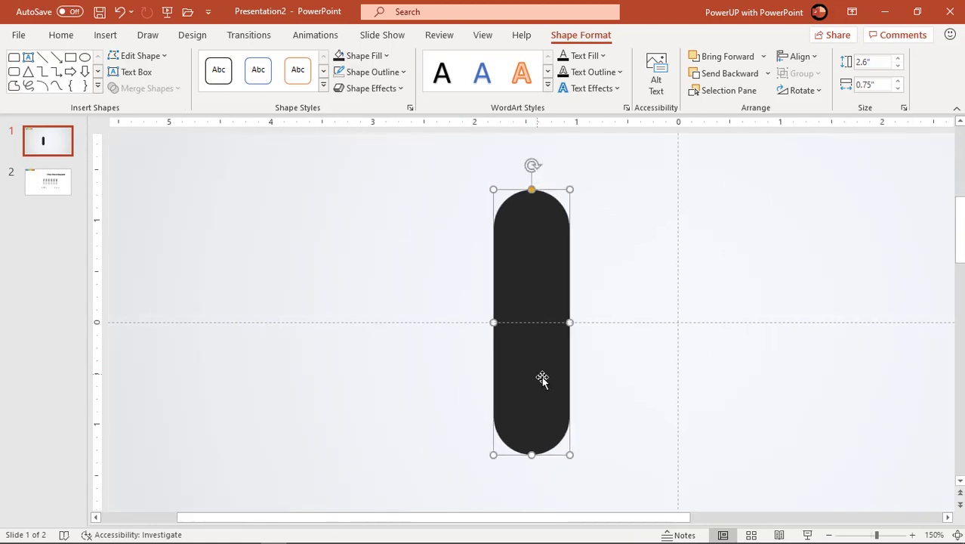
Duplicate the pill, give the copy a vertical linear gradient, and lay it over the original.
left_click(602, 383)
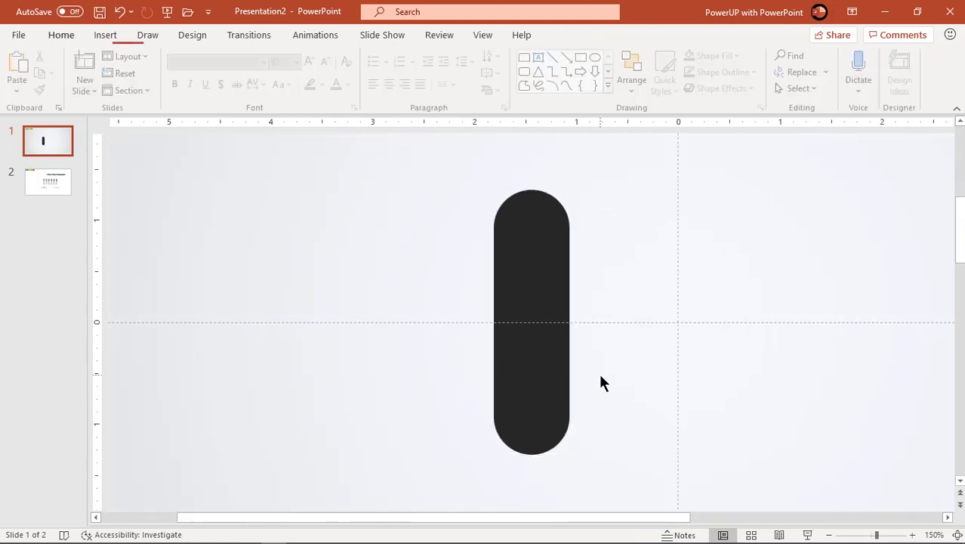
left_click(543, 354)
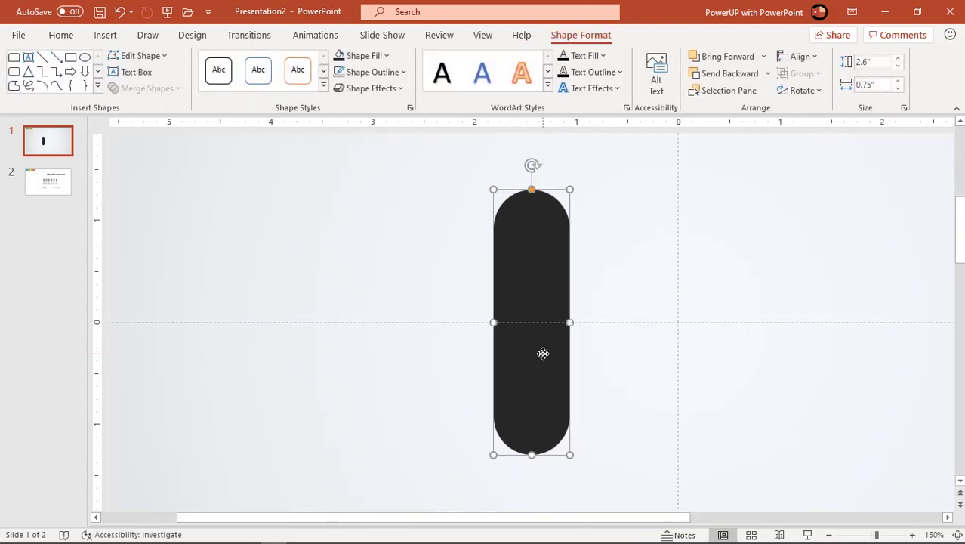
left_click_drag(544, 353, 631, 361)
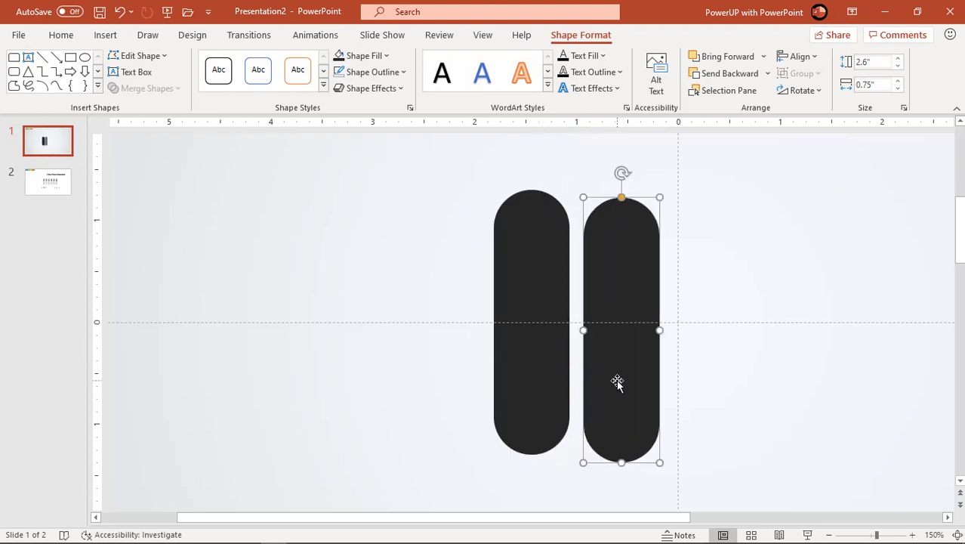
right_click(617, 380)
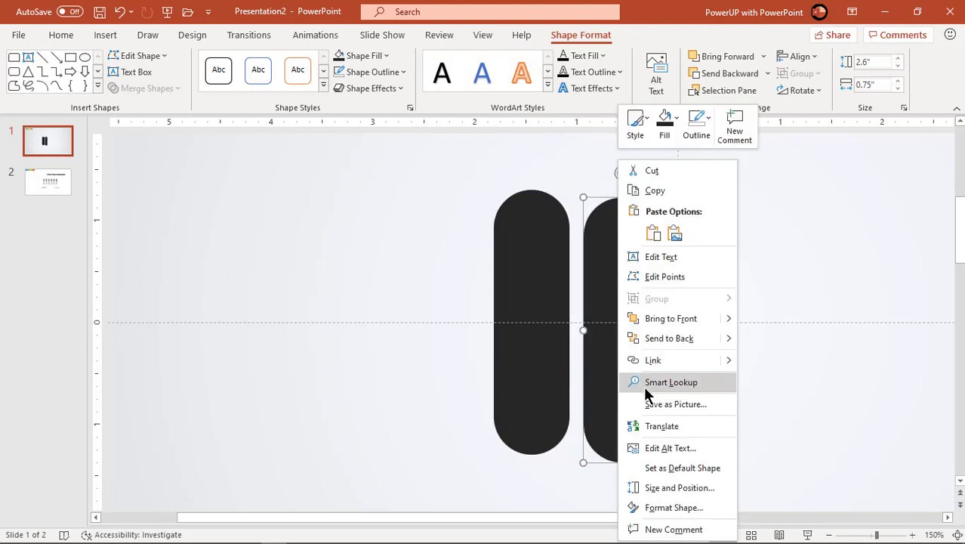
left_click(659, 508)
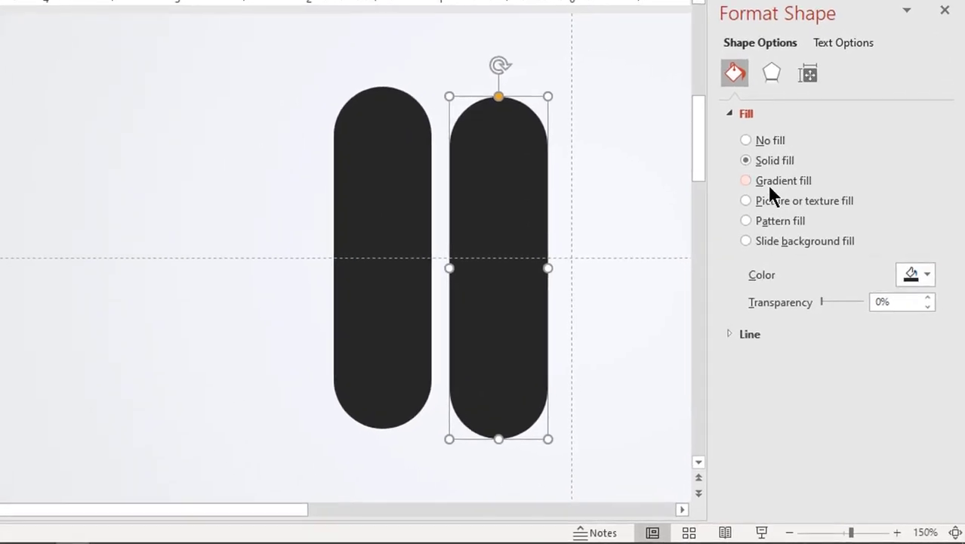
left_click(769, 186)
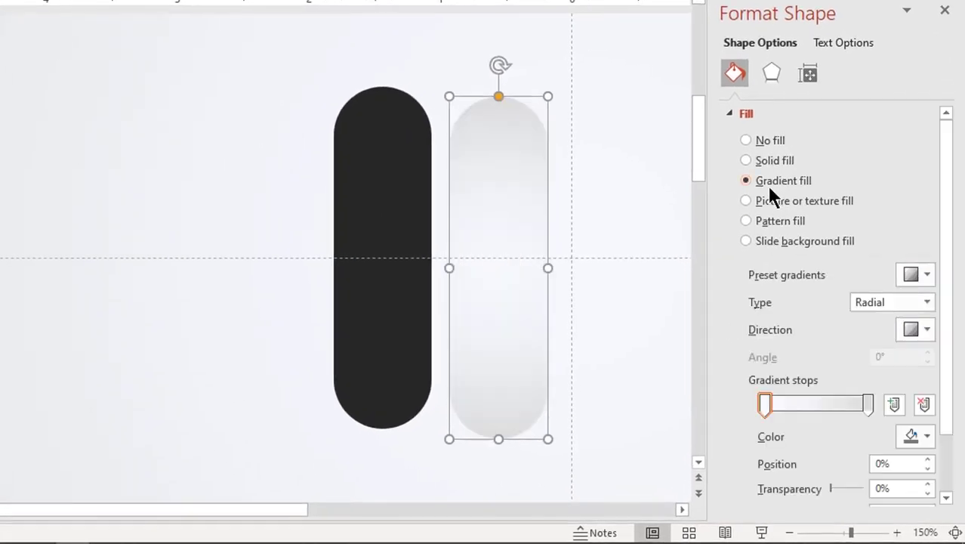
left_click(865, 299)
left_click(867, 322)
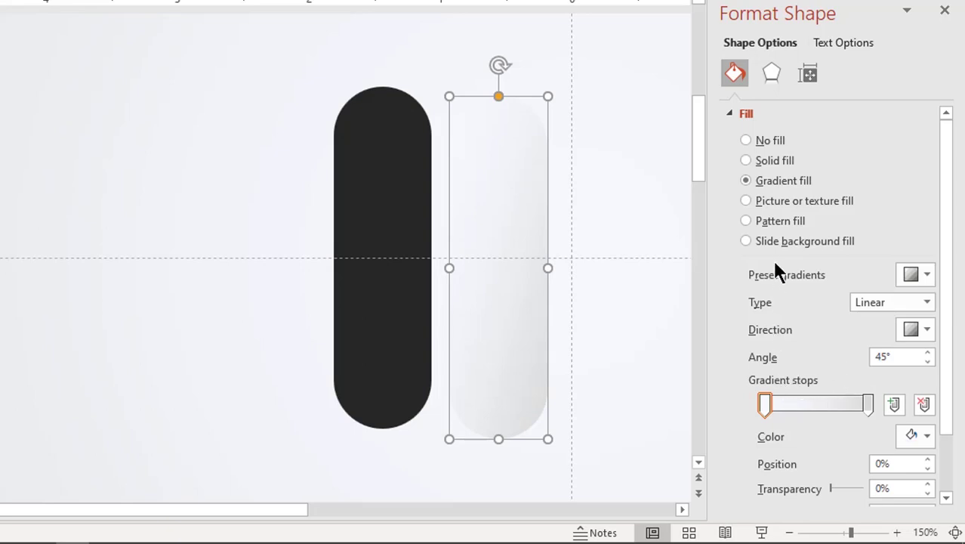
left_click(924, 330)
left_click(823, 362)
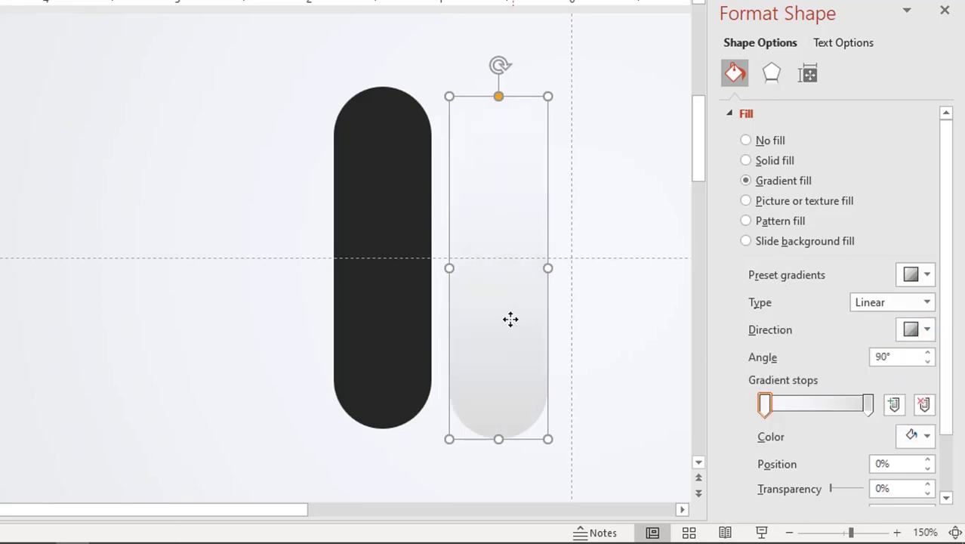
left_click_drag(502, 319, 427, 330)
mouse_move(450, 428)
left_mouse_down()
mouse_move(462, 366)
mouse_move(443, 397)
left_mouse_up()
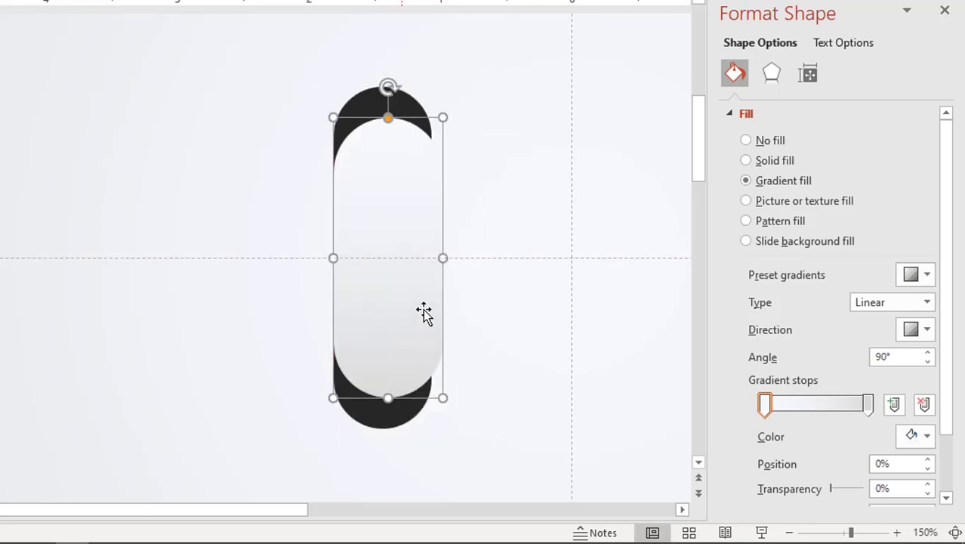
Soften the overlaid pill's edges to 11 pt and adjust its position and height.
left_click(771, 76)
left_click(759, 185)
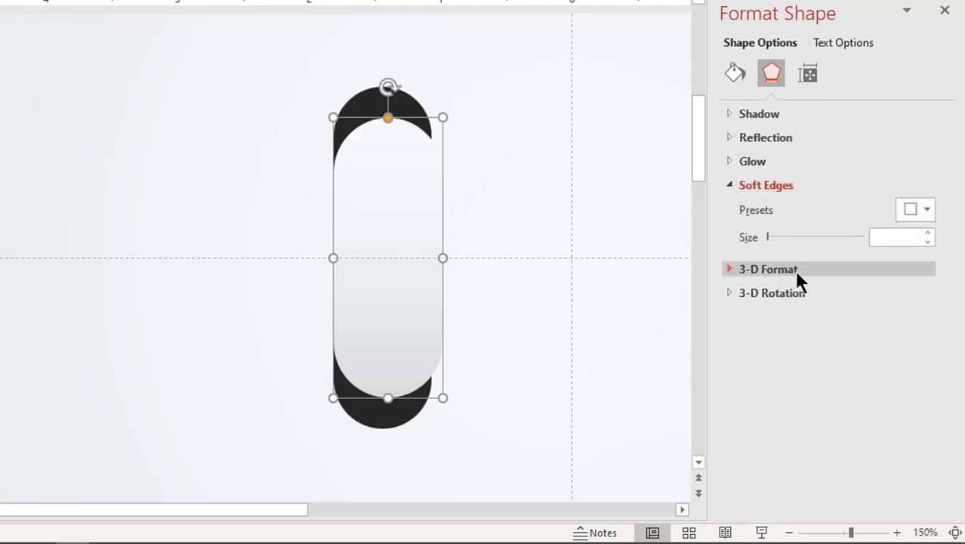
left_click_drag(768, 234, 786, 237)
mouse_move(407, 250)
left_mouse_down()
mouse_move(386, 237)
mouse_move(390, 221)
left_mouse_up()
left_click_drag(383, 367, 383, 406)
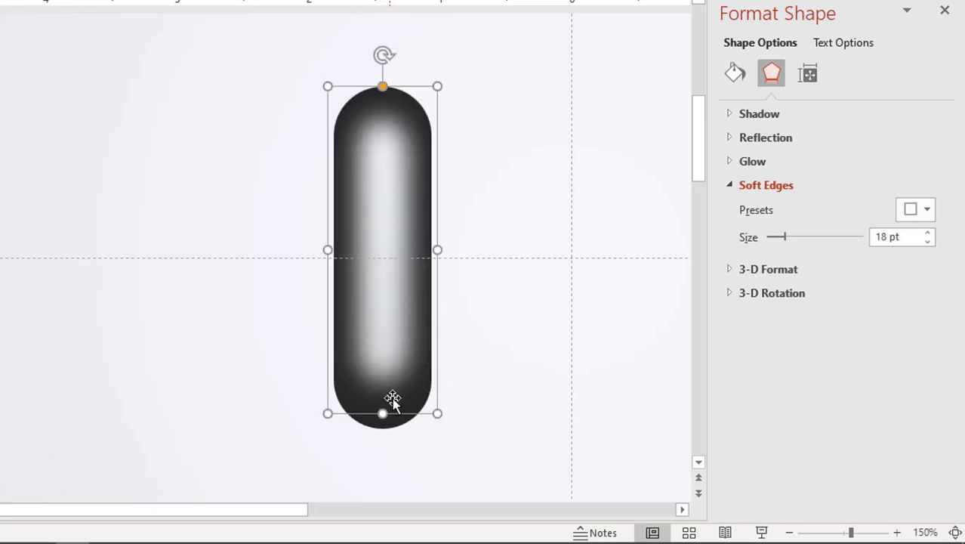
Raise the transparency of both gradient stops on the capsule.
left_click(735, 73)
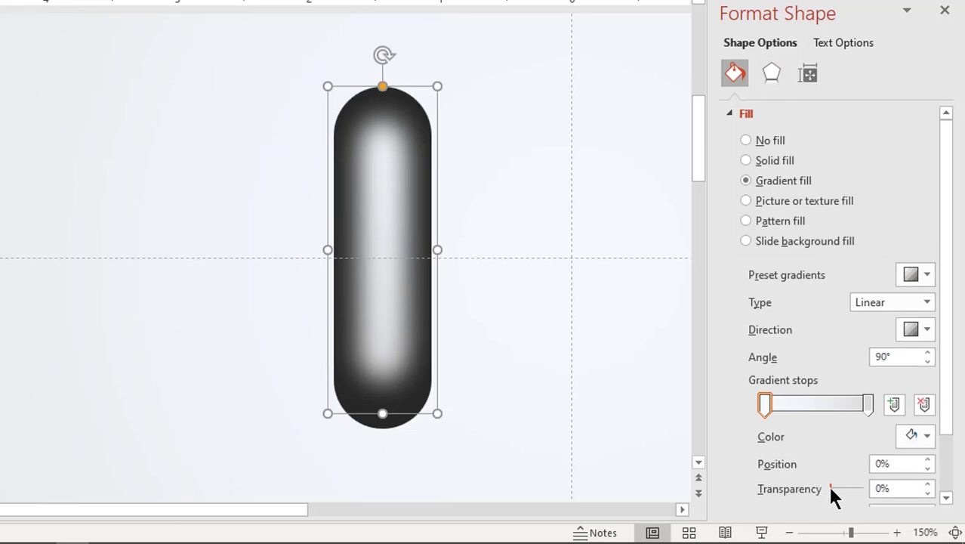
left_click_drag(830, 487, 858, 487)
left_click(867, 405)
left_click(765, 404)
left_click(867, 405)
left_click(579, 343)
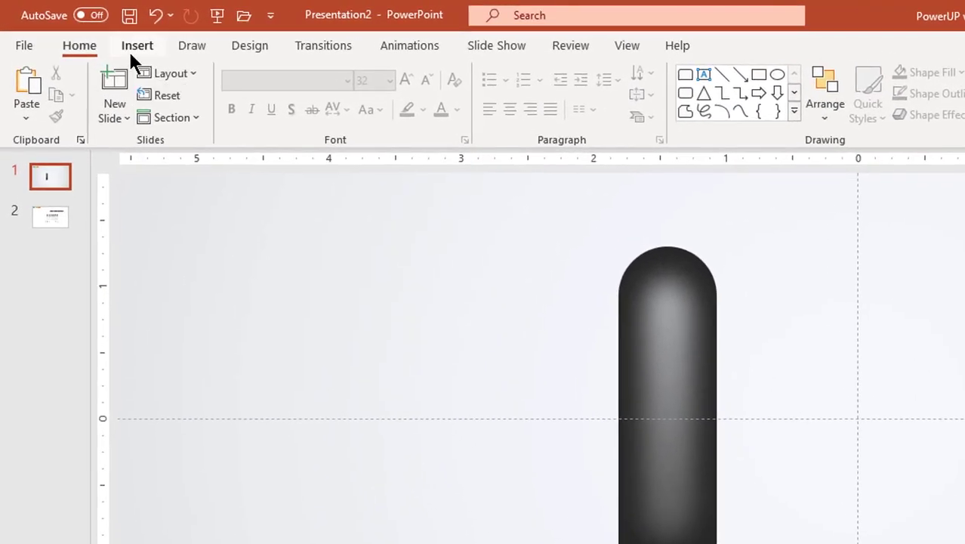
Draw a white, outline-free oval along the capsule's right edge.
left_click(132, 49)
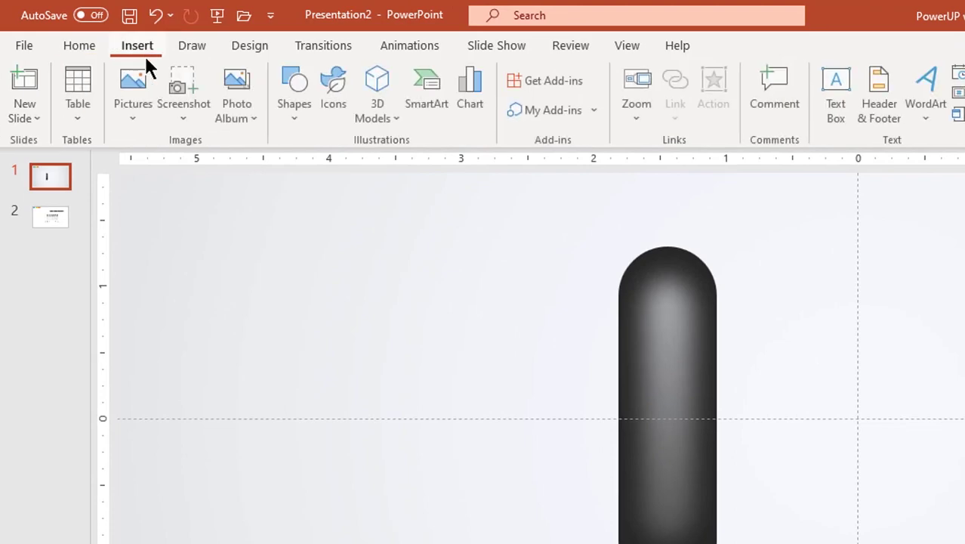
left_click(291, 119)
left_click(380, 168)
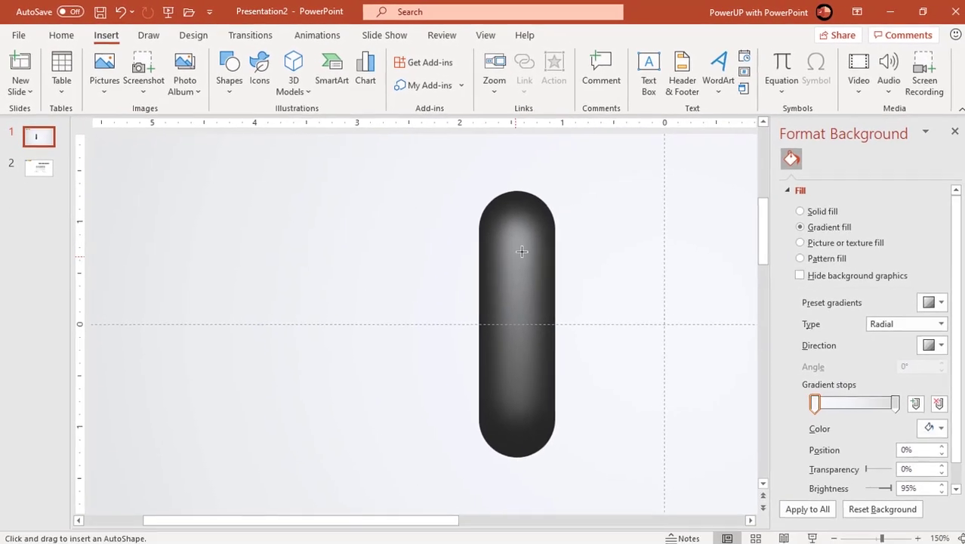
mouse_move(526, 243)
left_mouse_down()
mouse_move(557, 329)
mouse_move(560, 394)
left_mouse_up()
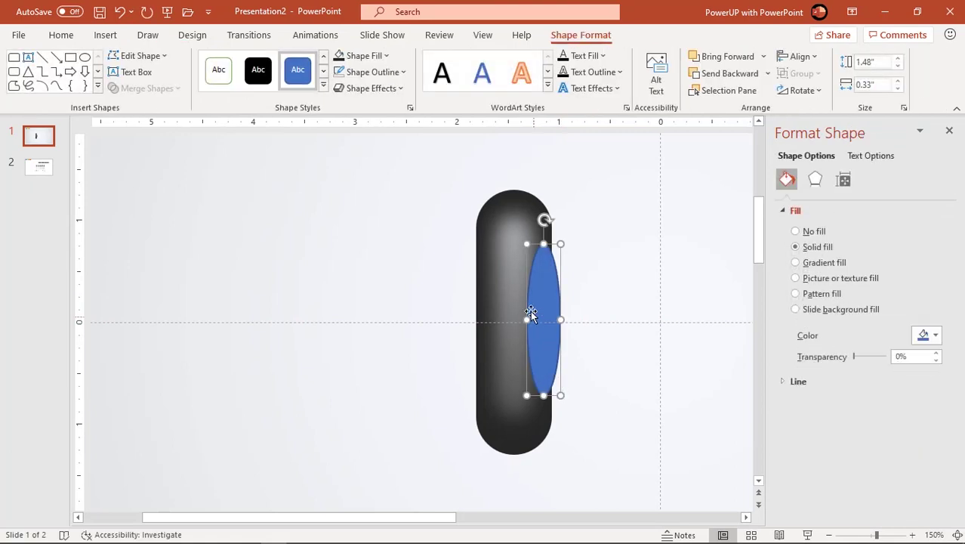
left_click(366, 73)
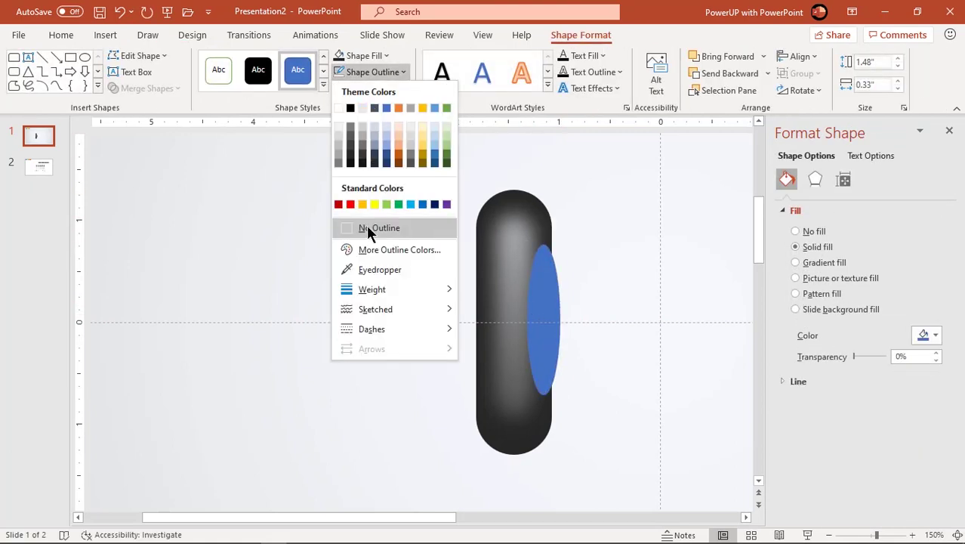
left_click(366, 225)
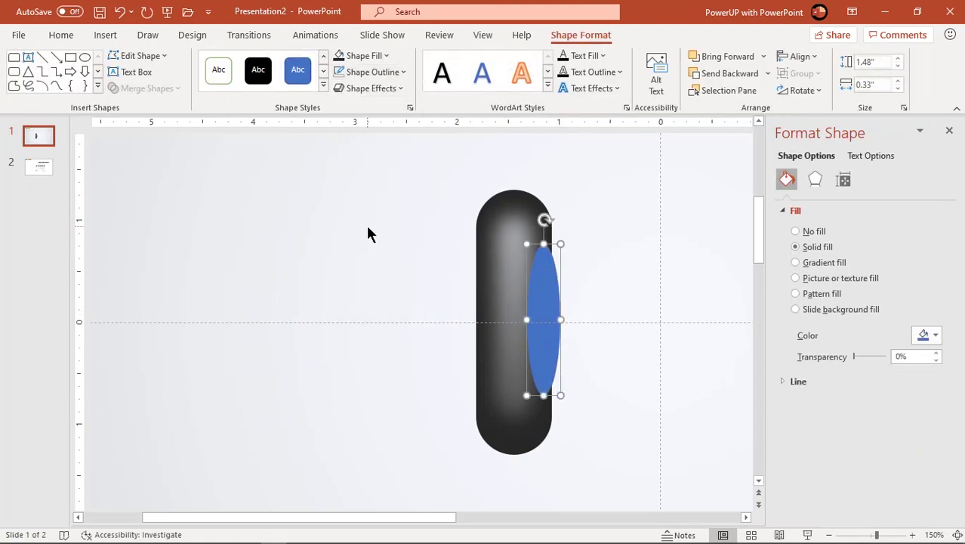
left_click(370, 57)
left_click(335, 88)
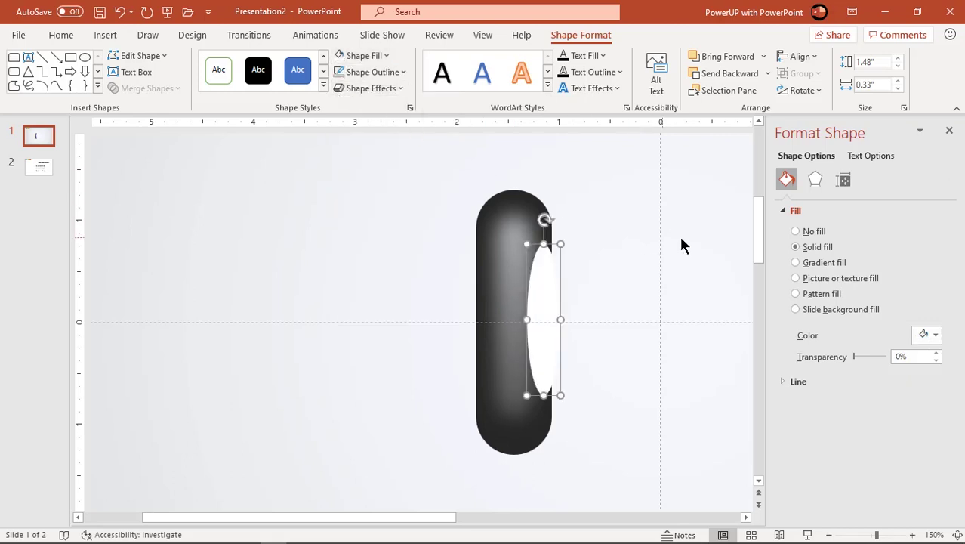
Give the highlight 9 pt soft edges and about 32% transparency, then shorten and position it.
left_click(815, 181)
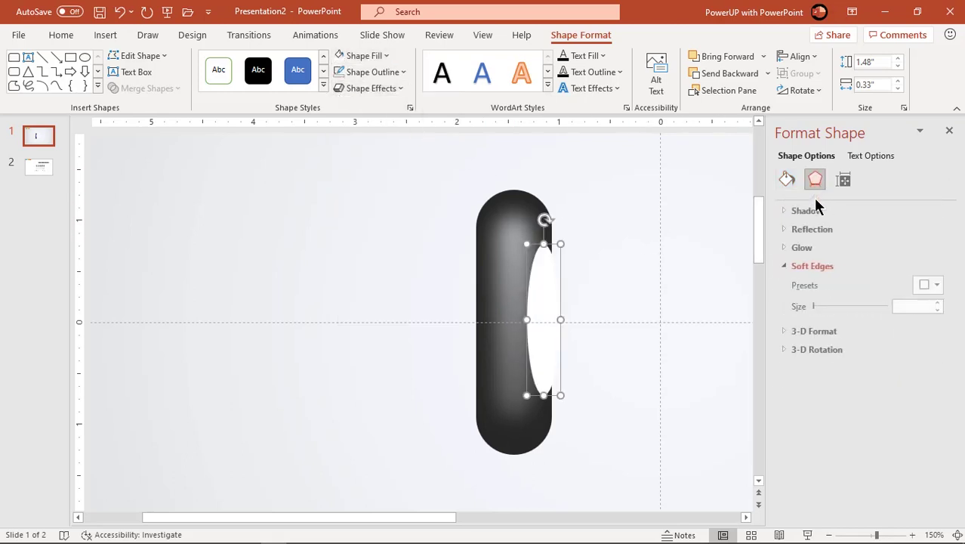
left_click_drag(812, 307, 819, 309)
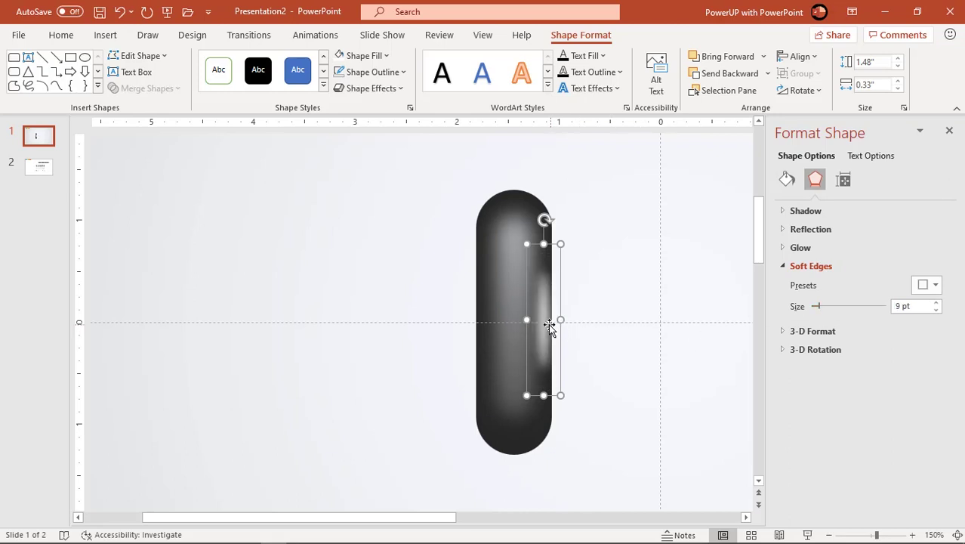
left_click_drag(541, 316, 533, 266)
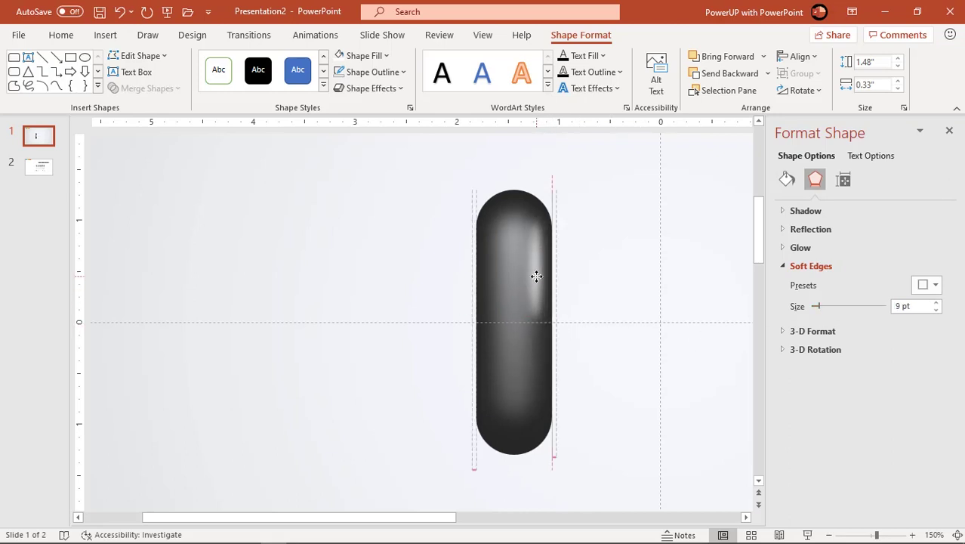
left_click(787, 181)
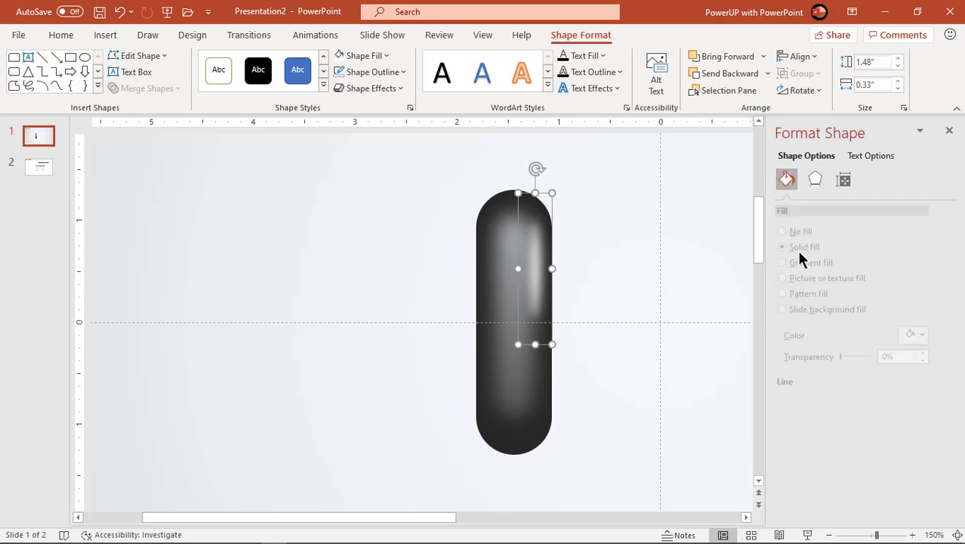
left_click_drag(854, 357, 866, 355)
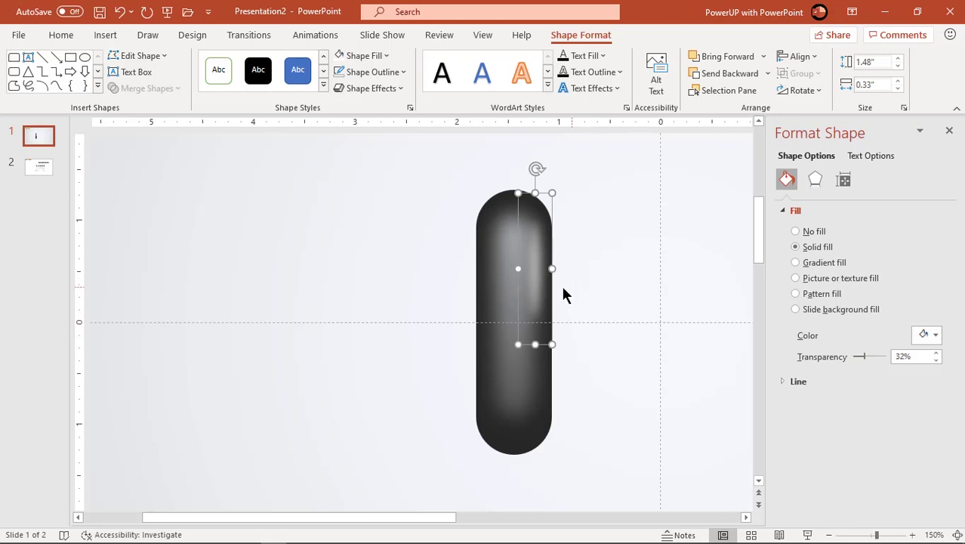
scroll(560, 283, "up", 2, "ctrl")
scroll(560, 283, "up", 3, "ctrl")
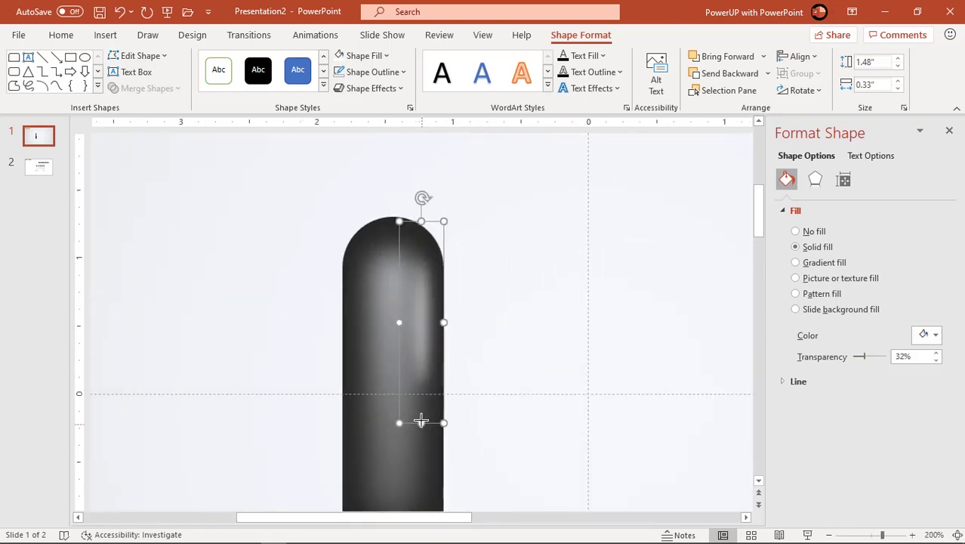
left_click_drag(423, 423, 423, 393)
left_click_drag(425, 325, 426, 334)
scroll(432, 334, "down", 3)
scroll(432, 331, "down", 2)
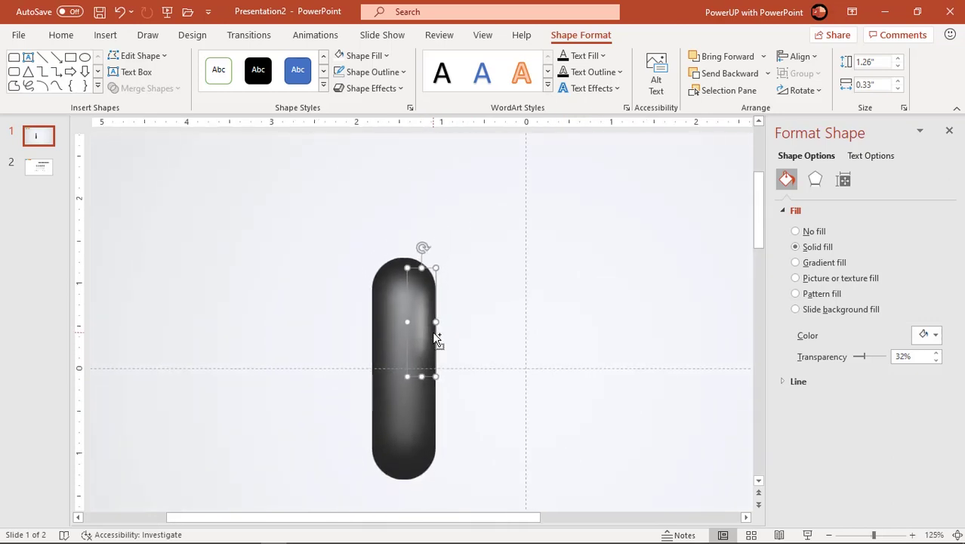
Box-select the capsule and its white highlight and group them into one object.
scroll(432, 330, "down", 2)
left_click(460, 314)
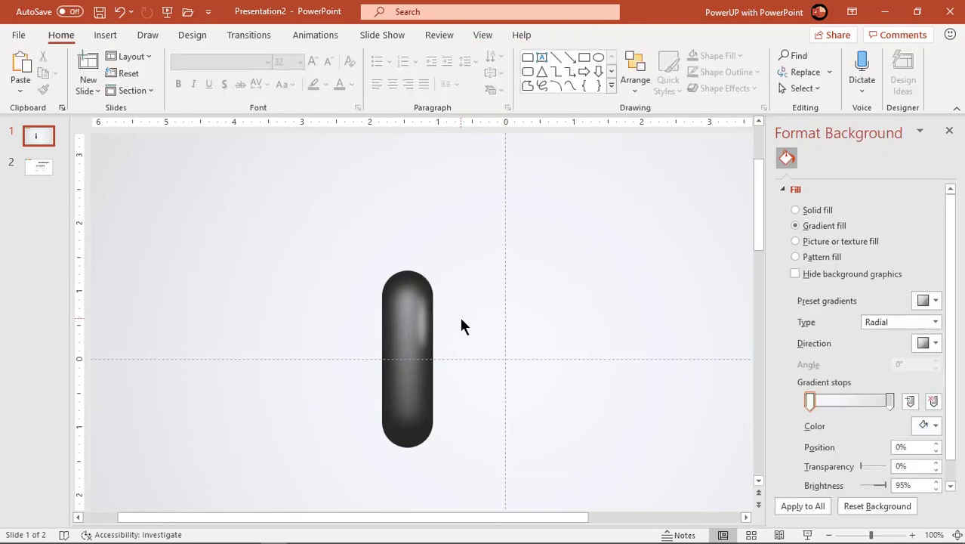
scroll(460, 314, "down", 2)
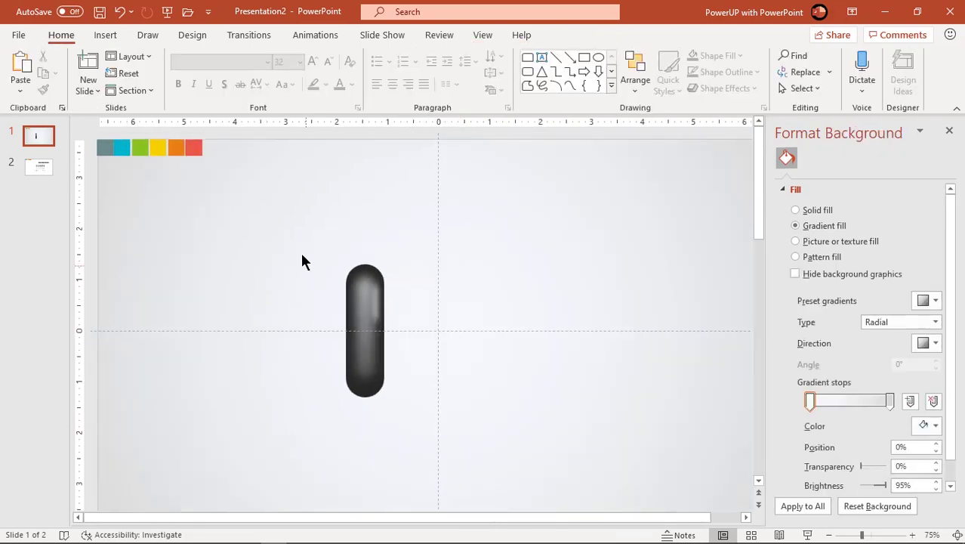
left_click_drag(299, 249, 410, 457)
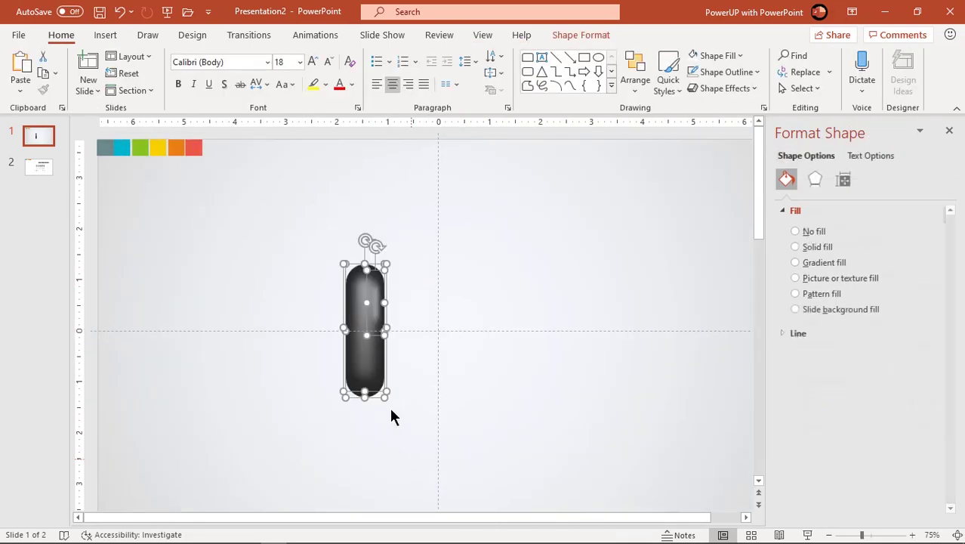
right_click(363, 369)
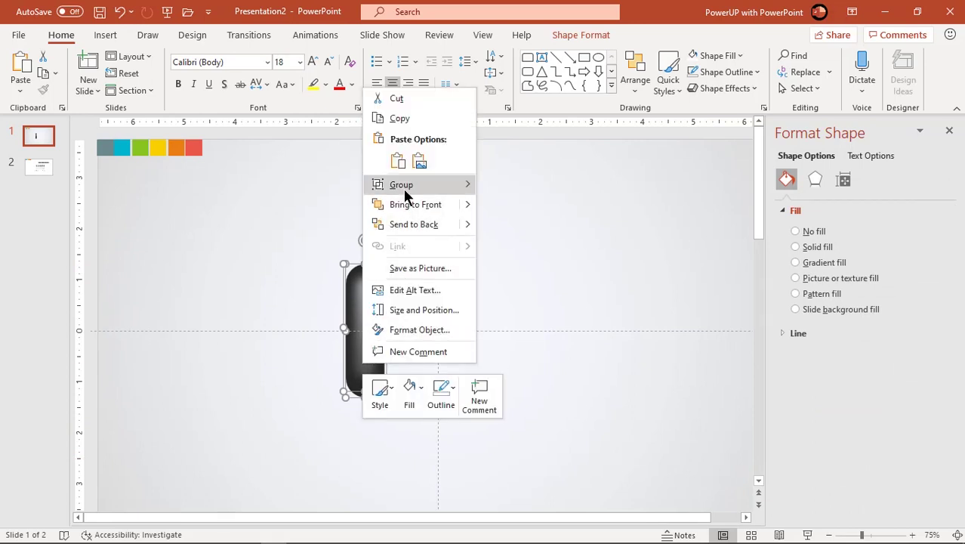
left_click(509, 188)
left_click(502, 324)
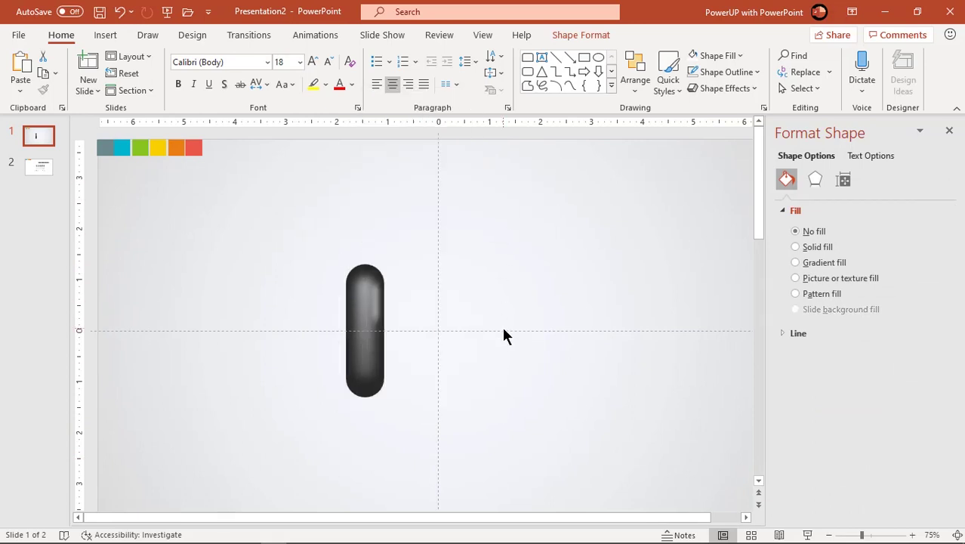
left_click(367, 349)
Move the pill down and add a shorter copy on its left, sent behind and overlapping.
left_click_drag(367, 349, 365, 406)
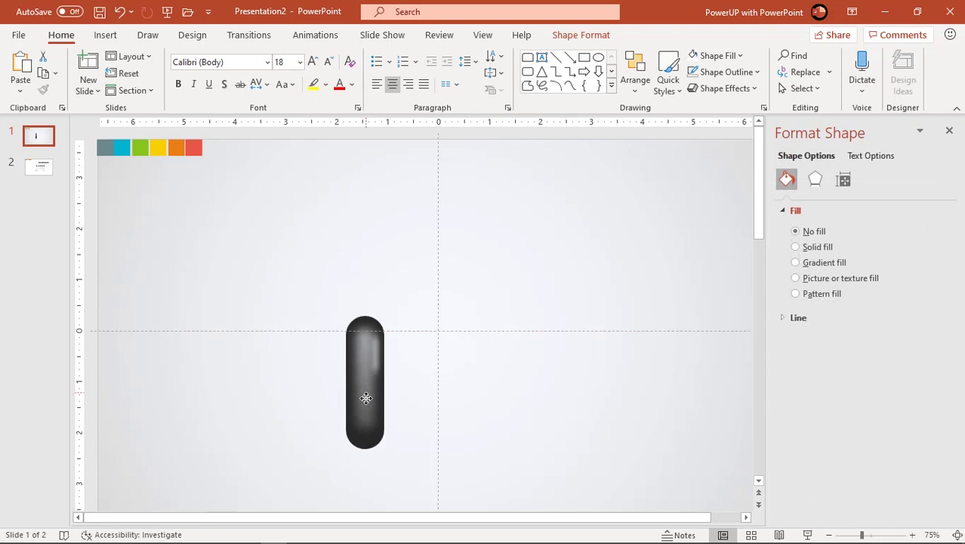
left_click(434, 399)
left_click(356, 399)
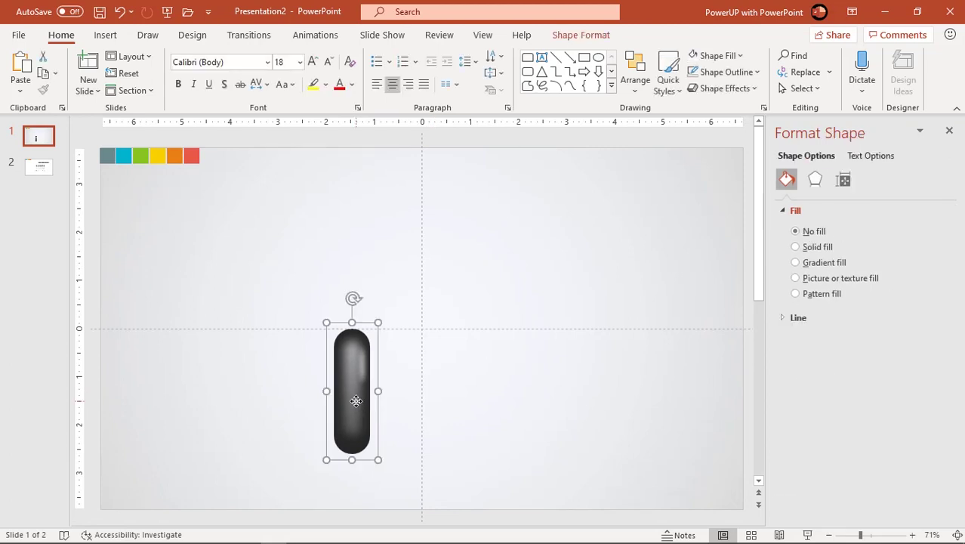
left_click_drag(357, 400, 315, 397)
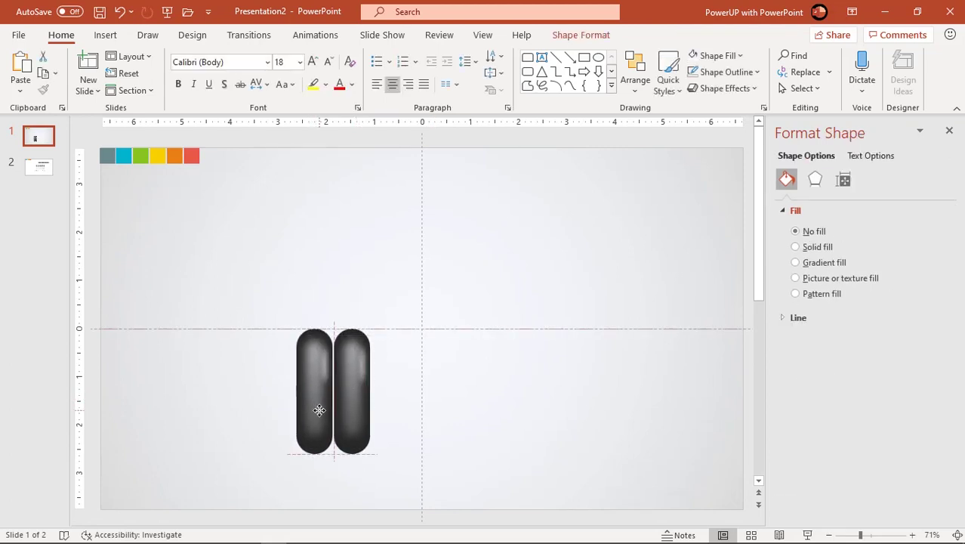
left_click_drag(315, 453, 315, 440)
left_click_drag(314, 329, 309, 341)
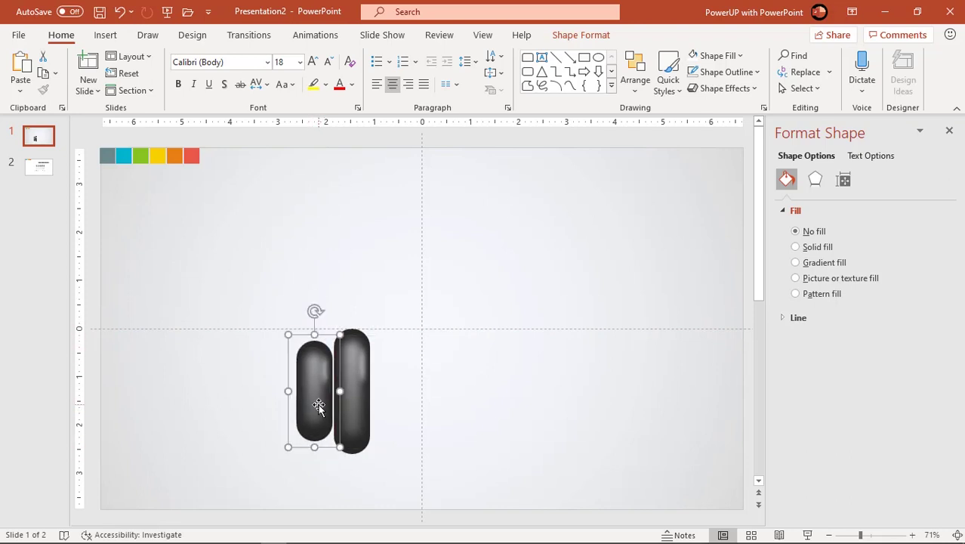
right_click(322, 409)
left_click(368, 268)
scroll(328, 405, "up", 1)
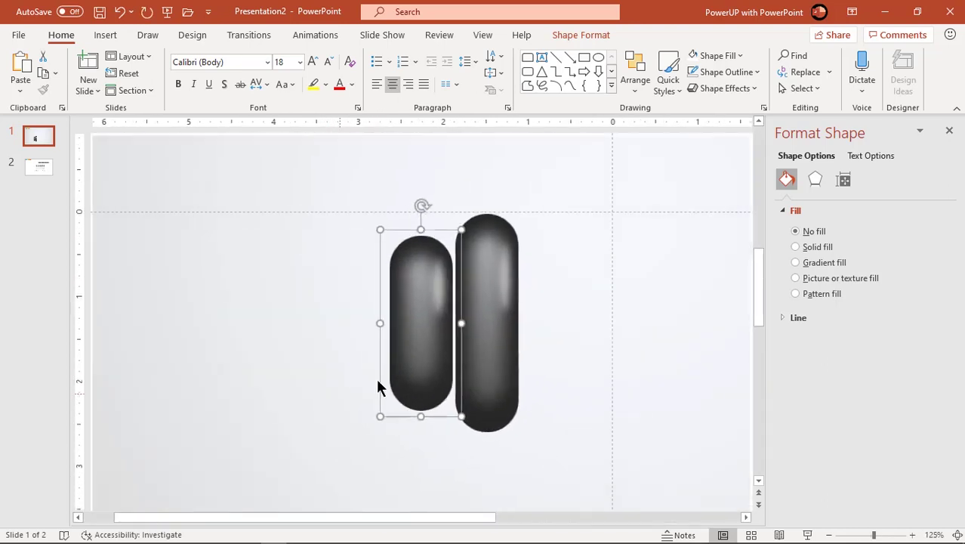
key("Right")
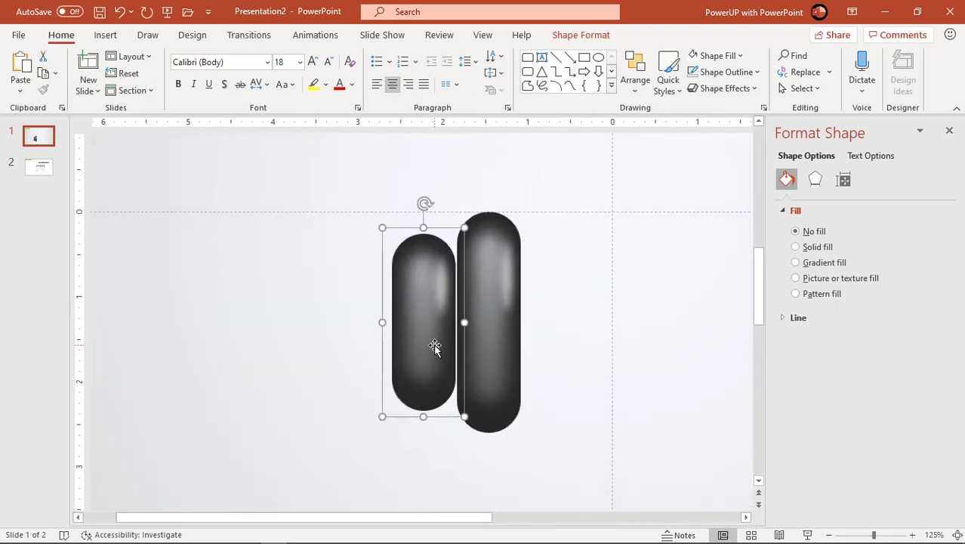
key("Right")
key("Right")
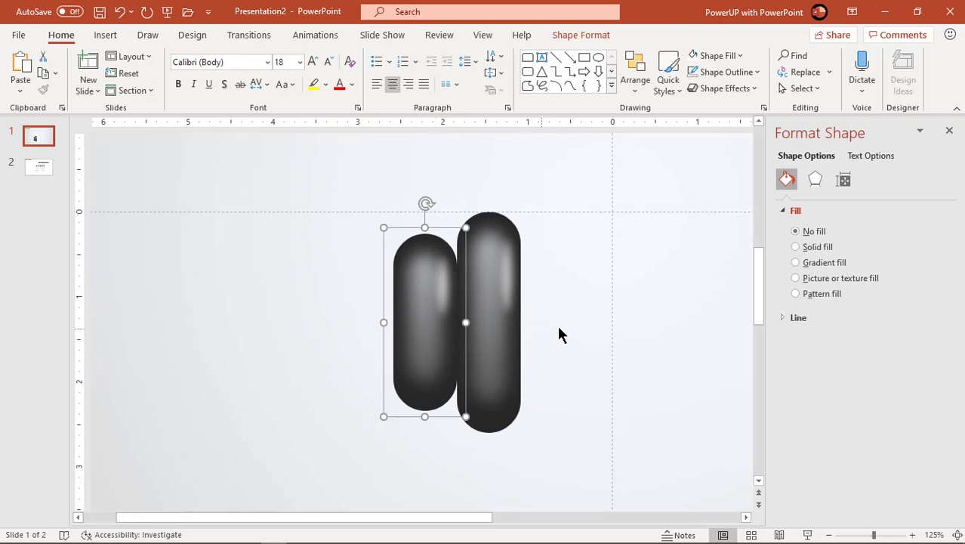
left_click(559, 324)
Duplicate the left capsule further left and adjust the middle capsule's position.
left_click(426, 318)
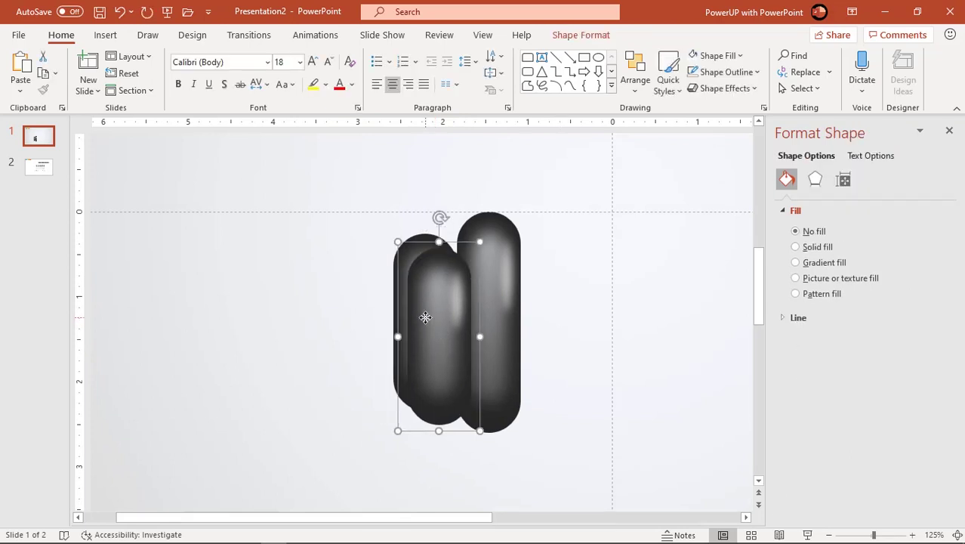
mouse_move(426, 317)
left_mouse_down()
mouse_move(356, 312)
mouse_move(364, 399)
mouse_move(366, 324)
left_mouse_up()
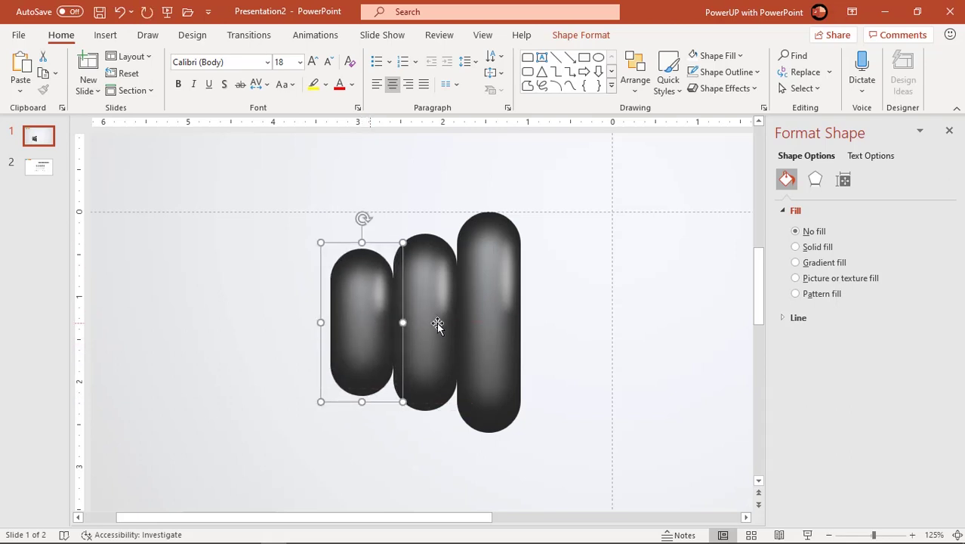
left_click_drag(433, 346, 429, 321)
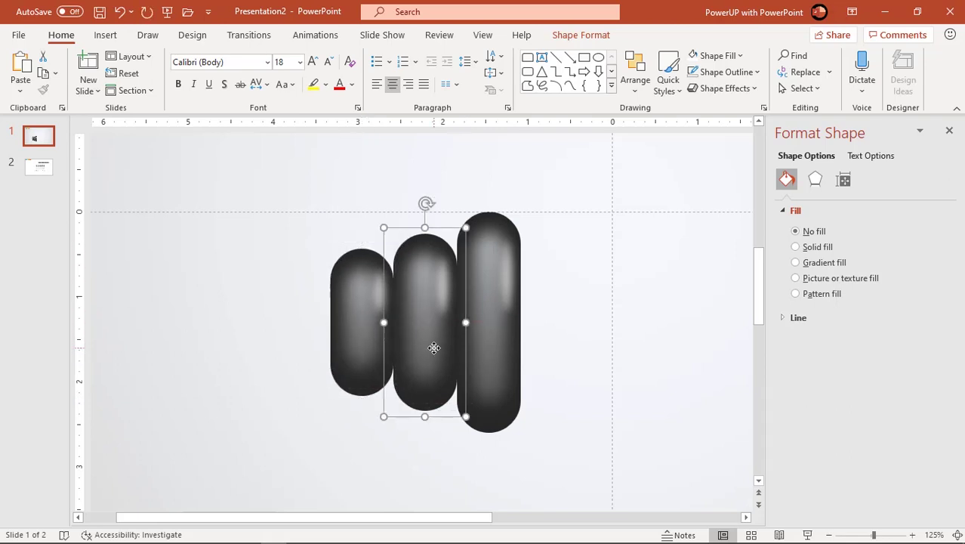
left_click(499, 318)
Group the three capsules into one stack and duplicate it with Ctrl+D to the right.
scroll(432, 317, "down", 5)
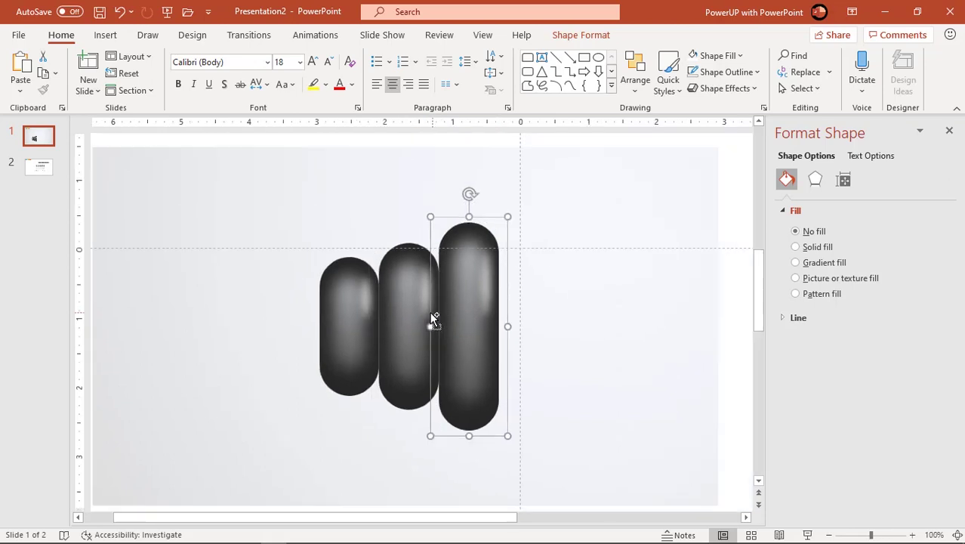
left_click(412, 435)
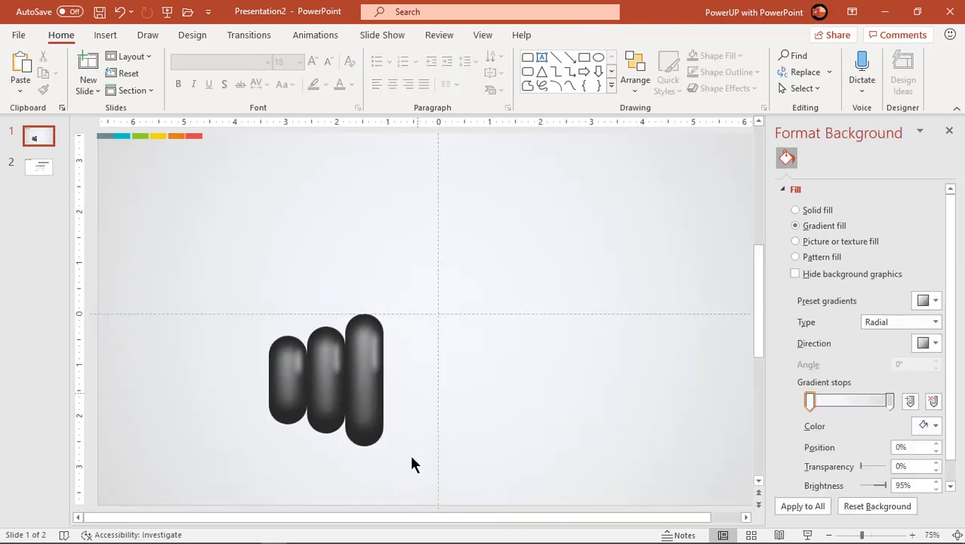
left_click_drag(409, 452, 237, 286)
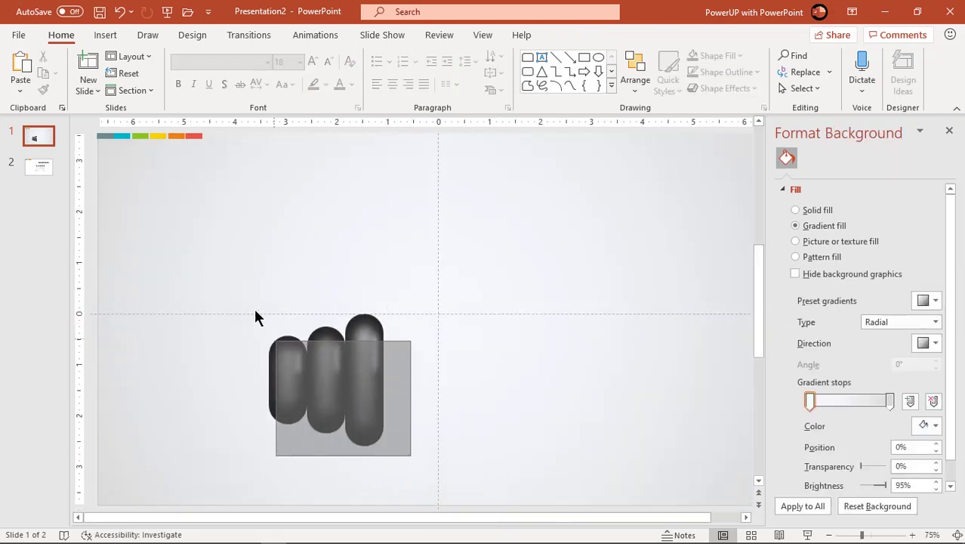
right_click(368, 394)
mouse_move(409, 215)
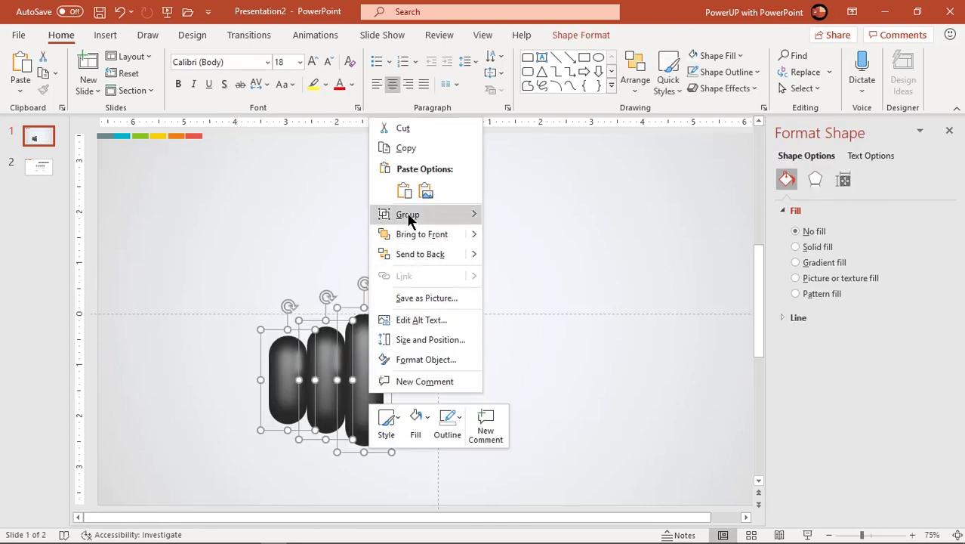
left_click(514, 218)
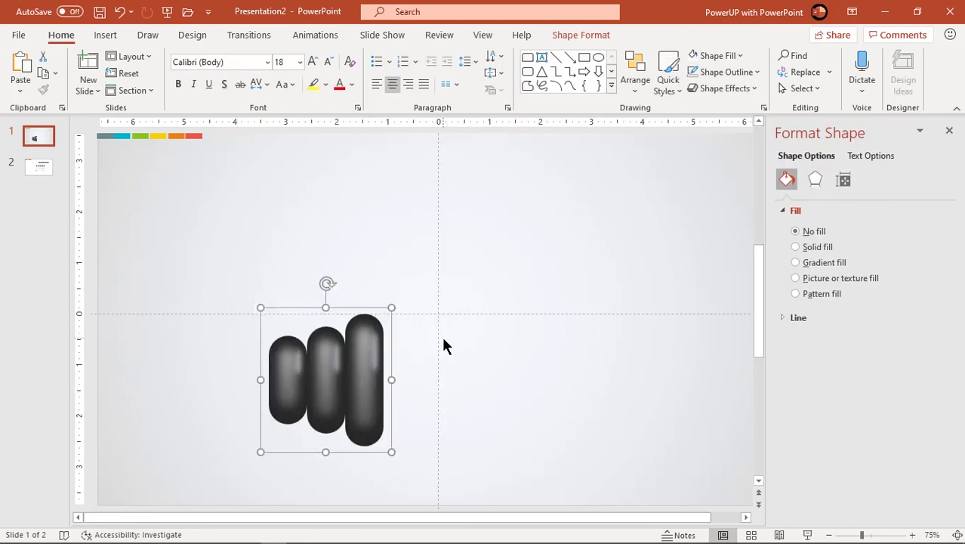
key("ctrl+d")
left_click_drag(372, 374, 528, 359)
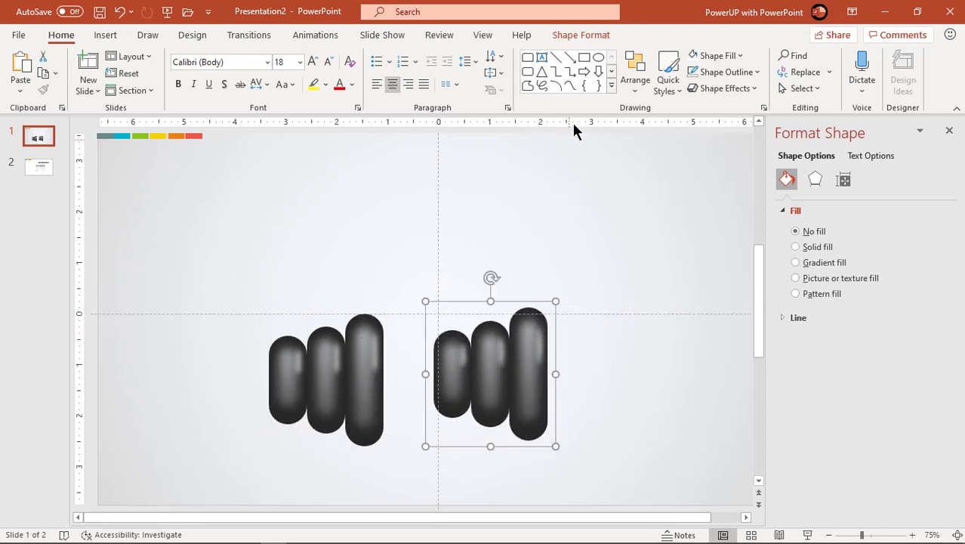
Flip the copied stack horizontally and move it further right.
left_click(582, 35)
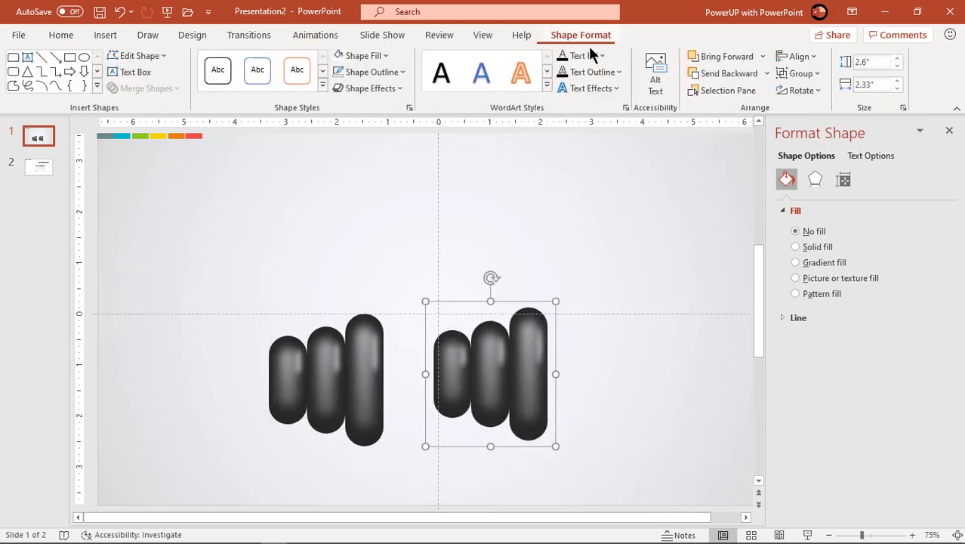
left_click(791, 93)
left_click(790, 165)
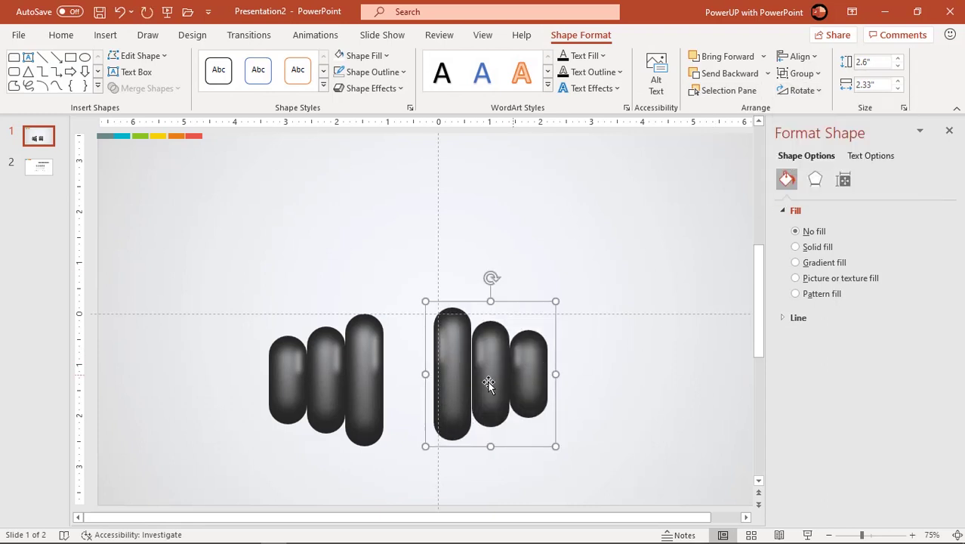
left_click_drag(457, 383, 494, 386)
Top-align both capsule stacks and centre them either side of the slide middle.
left_click_drag(369, 380, 375, 380)
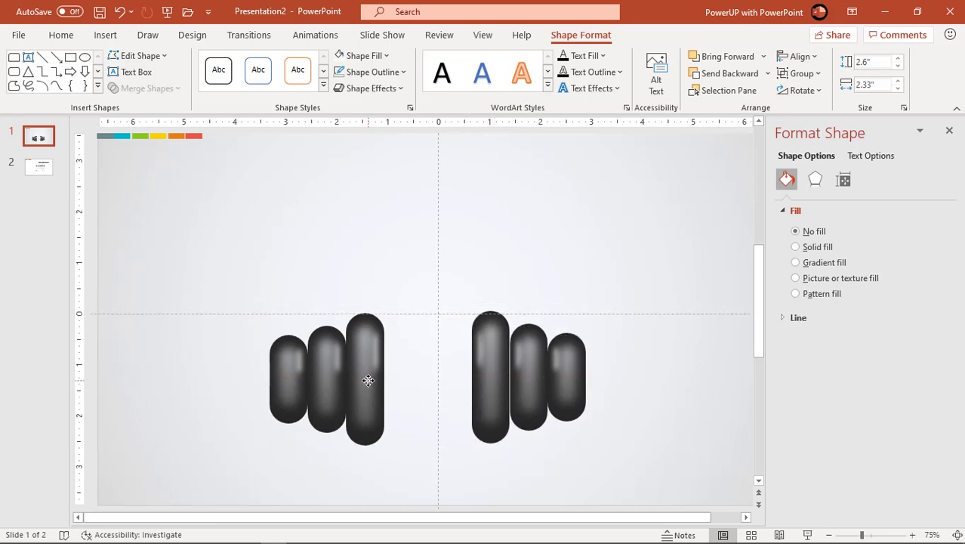
left_click(509, 396, "shift")
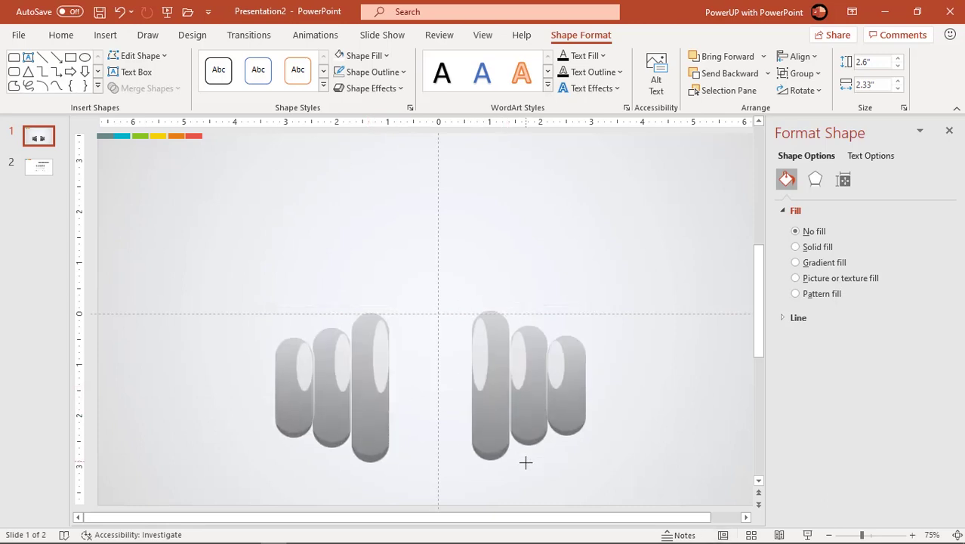
left_click(657, 404)
left_click(491, 414)
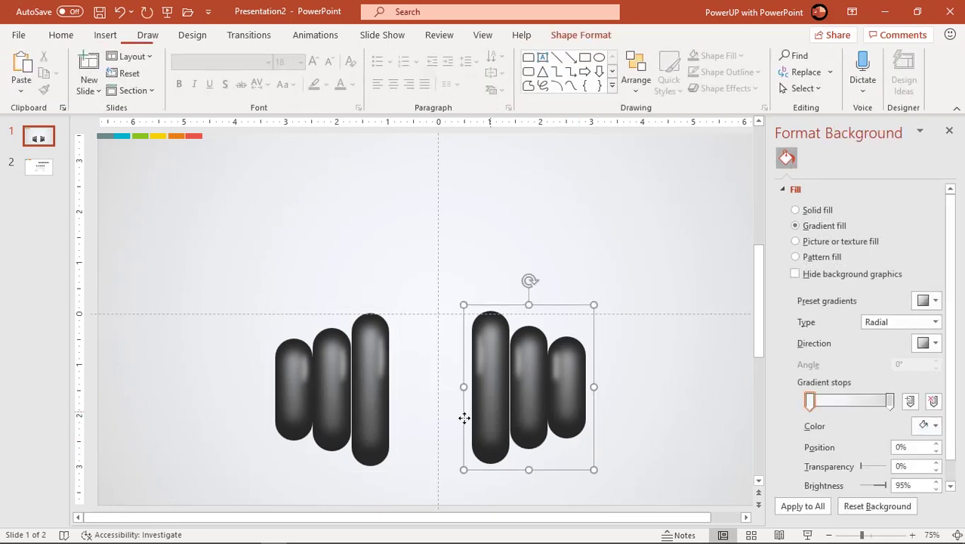
left_click(374, 419, "shift")
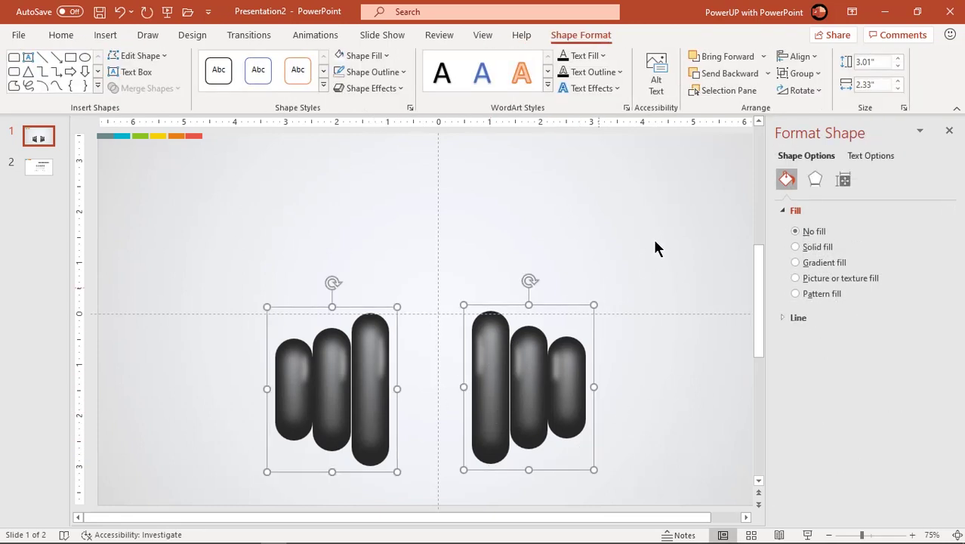
left_click(799, 56)
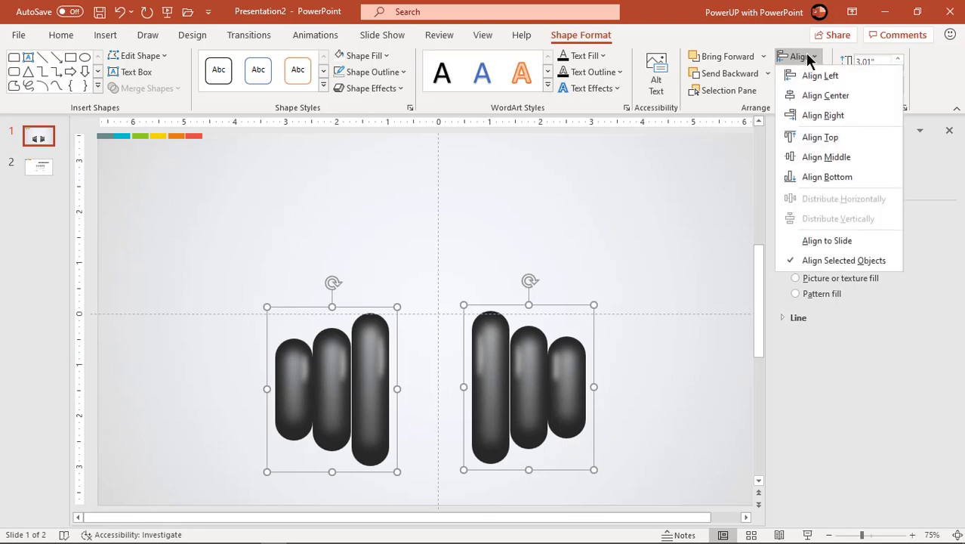
left_click(805, 137)
left_click_drag(491, 383, 496, 386)
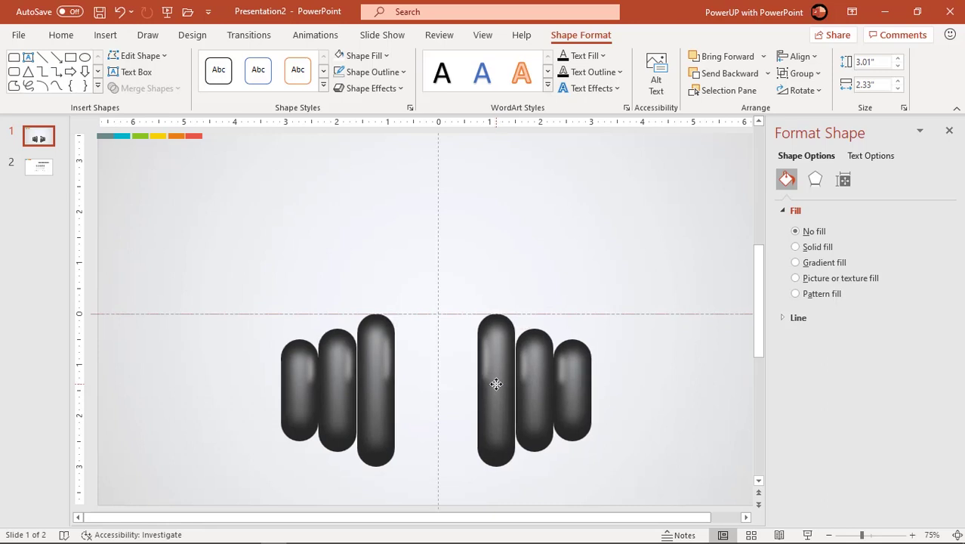
left_click_drag(496, 385, 497, 386)
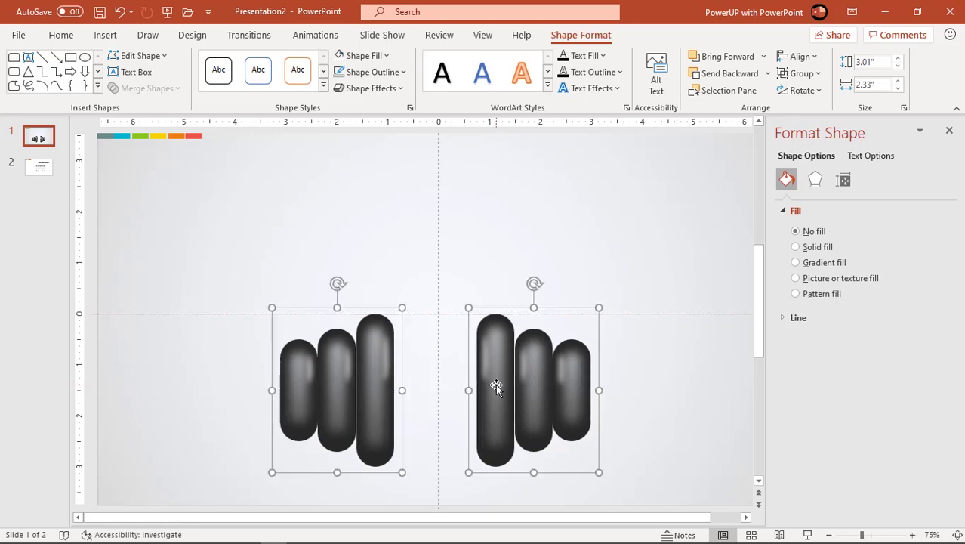
Ungroup both stacks into six capsules and check the individual capsule heights.
right_click(491, 398)
mouse_move(532, 218)
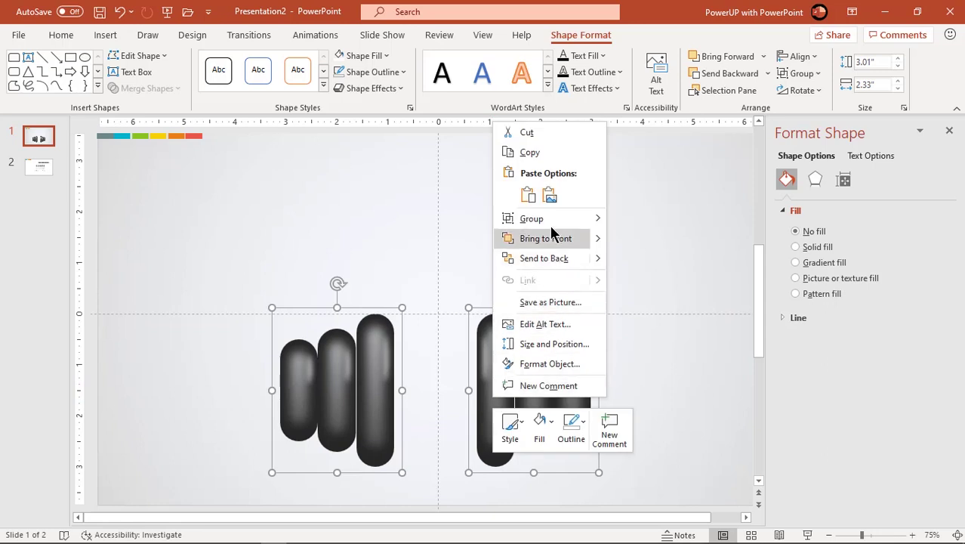
left_click(640, 261)
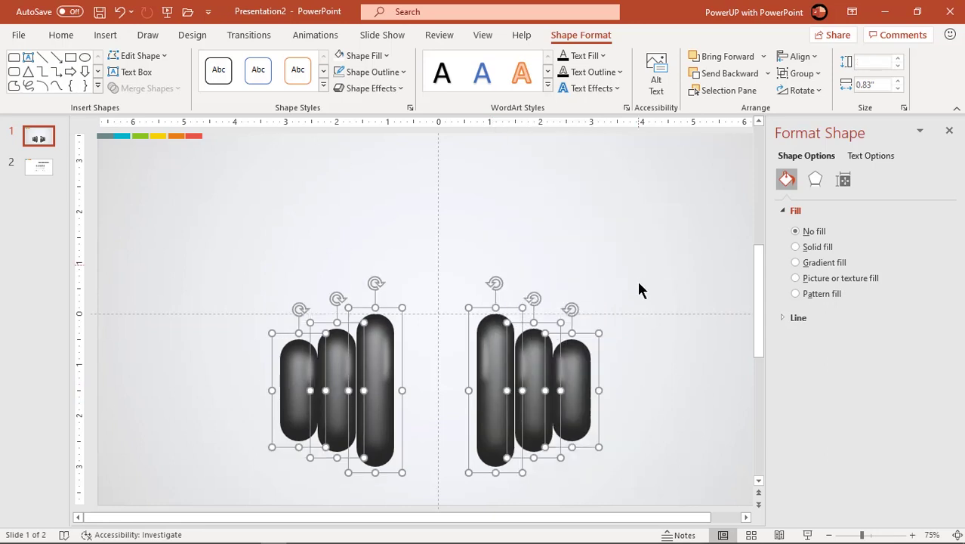
left_click(653, 380)
left_click(533, 433)
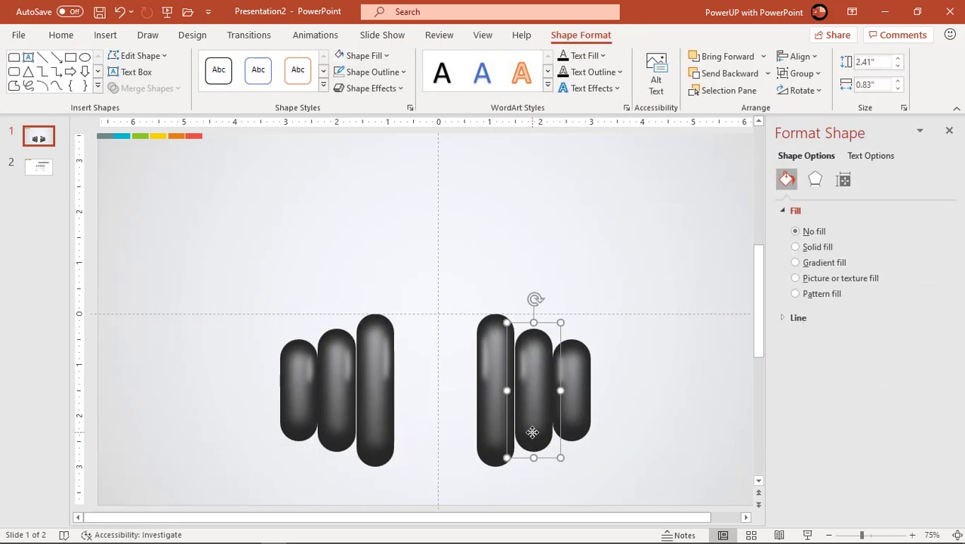
left_click(572, 420)
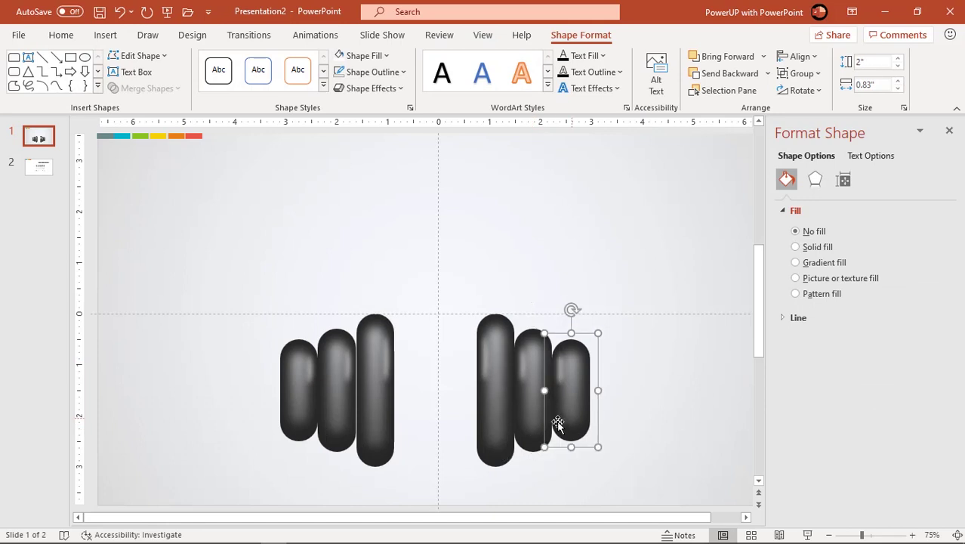
left_click(346, 413)
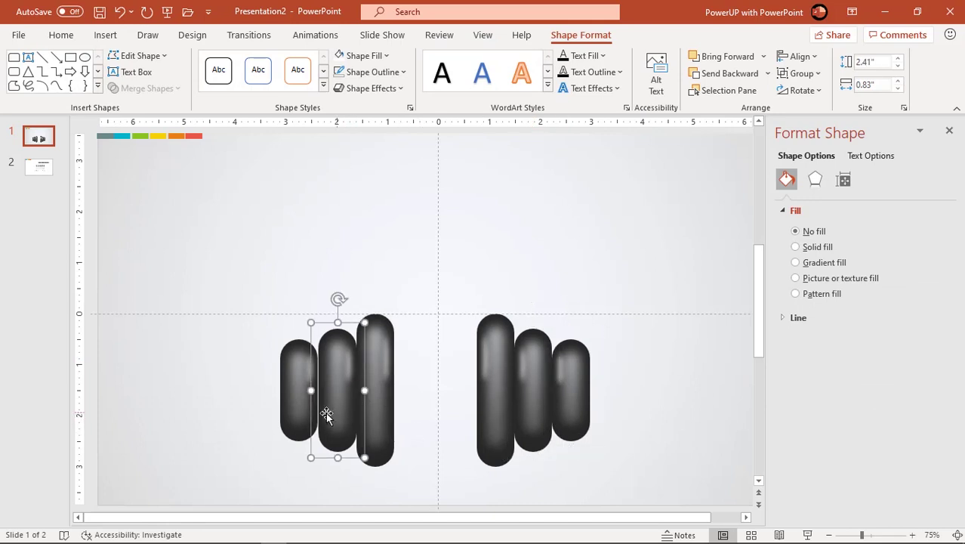
left_click(299, 415)
left_click(225, 415)
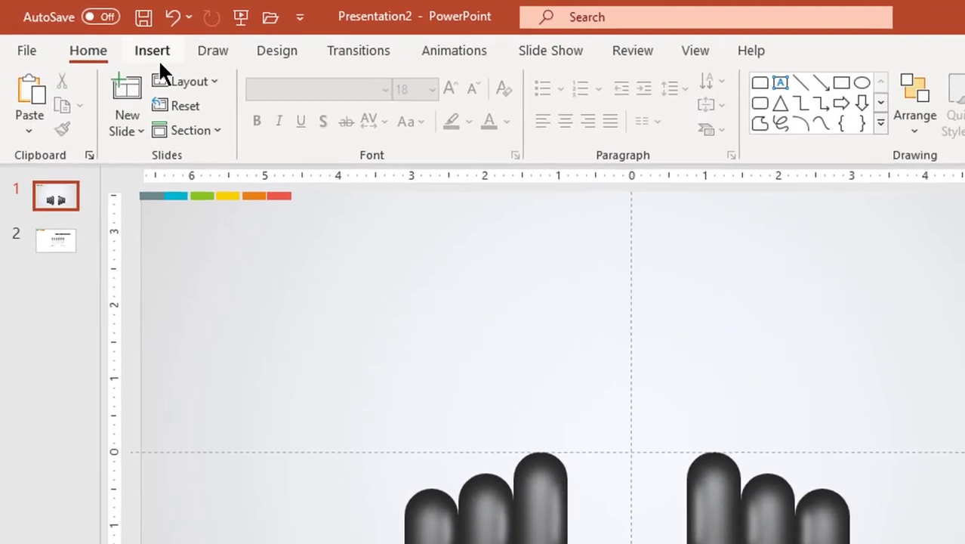
Draw a long rounded rectangle across both weight stacks, slim it, and remove its outline.
left_click(107, 36)
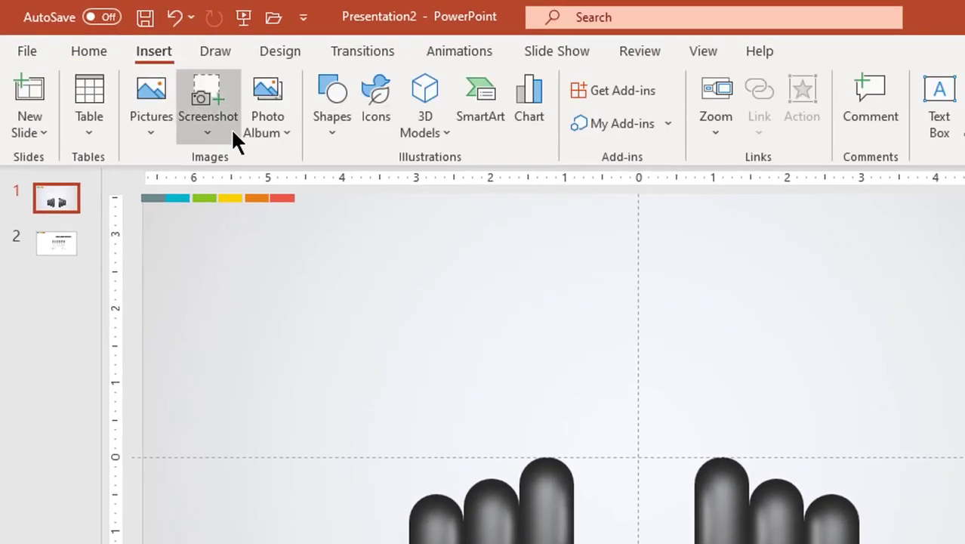
left_click(324, 140)
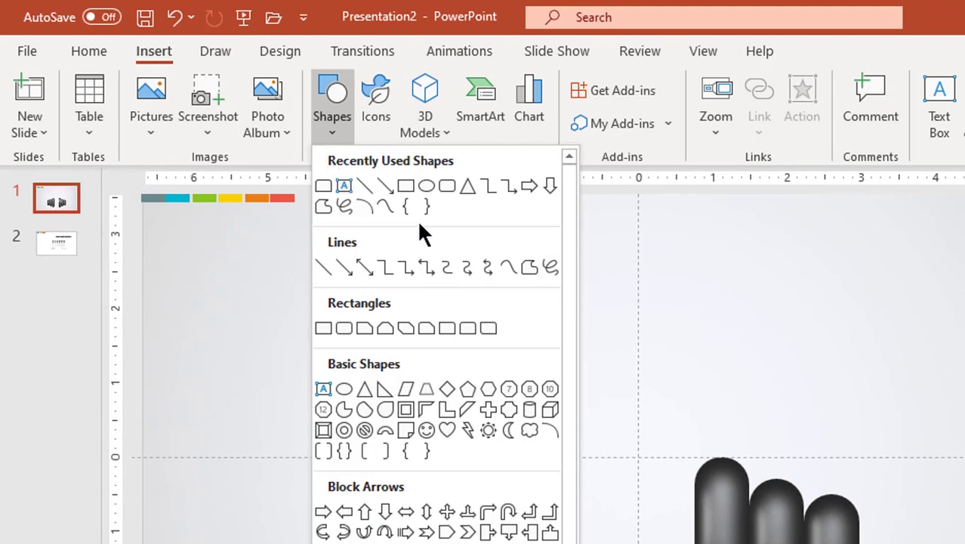
left_click(445, 187)
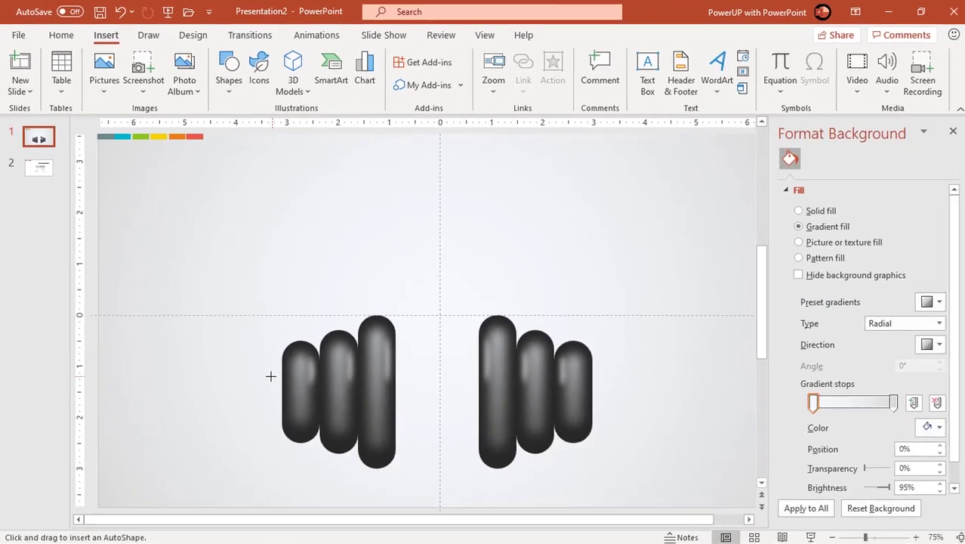
left_click_drag(269, 376, 618, 406)
left_click_drag(451, 398, 446, 397)
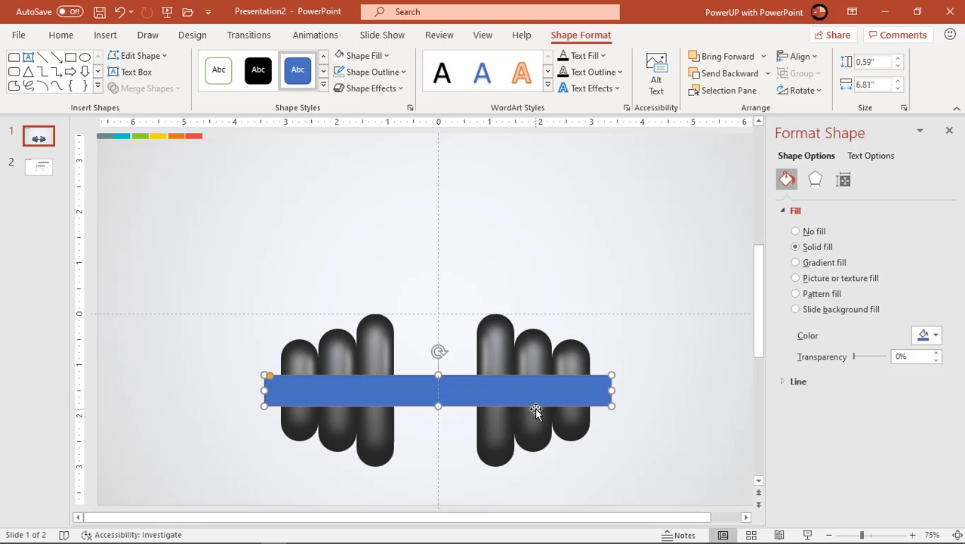
left_click(385, 71)
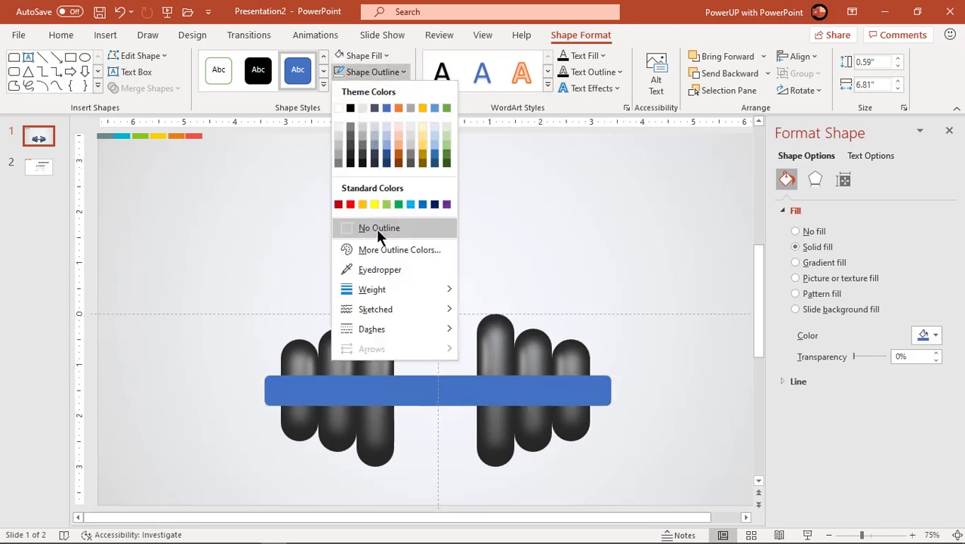
left_click(377, 229)
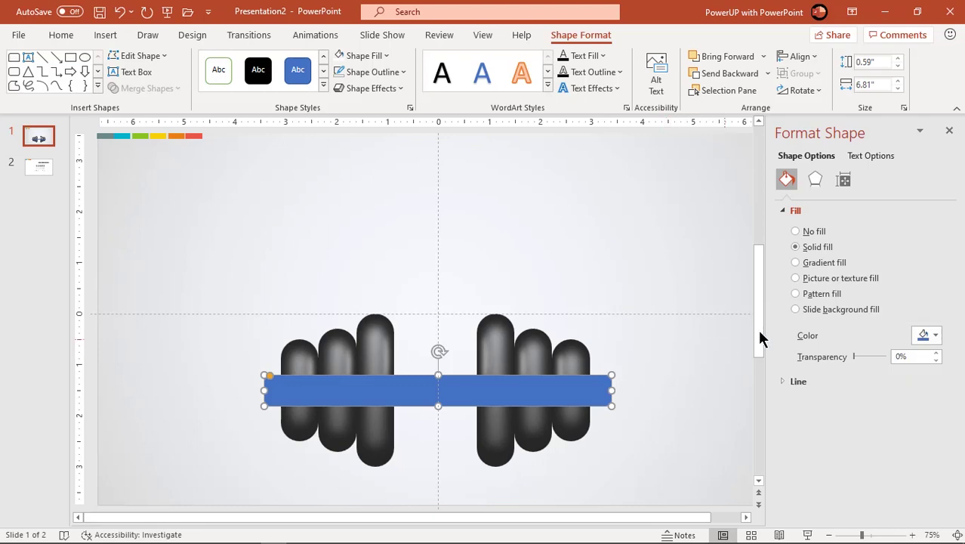
Fill the bar with a linear gradient at 90°, first stop dark grey.
left_click(813, 264)
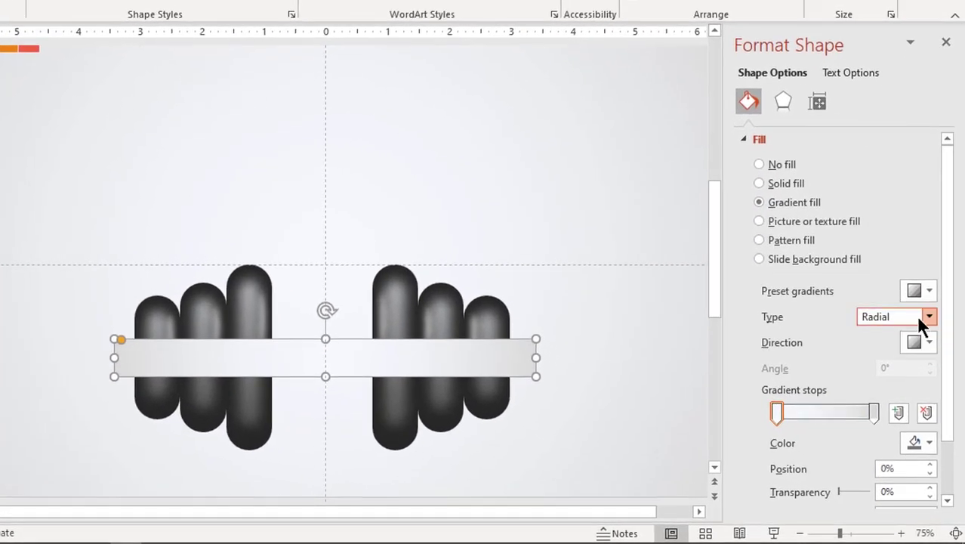
left_click(934, 355)
left_click(882, 333)
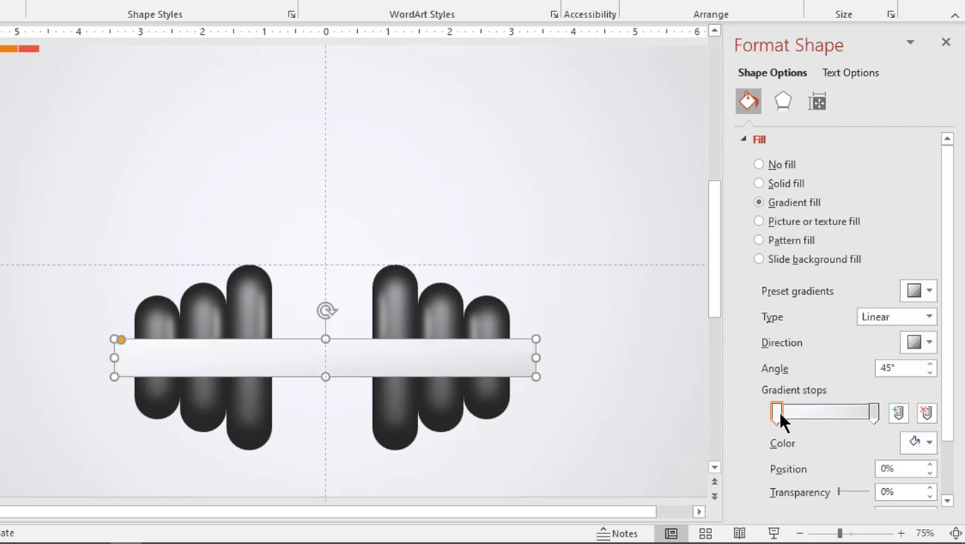
left_click(918, 440)
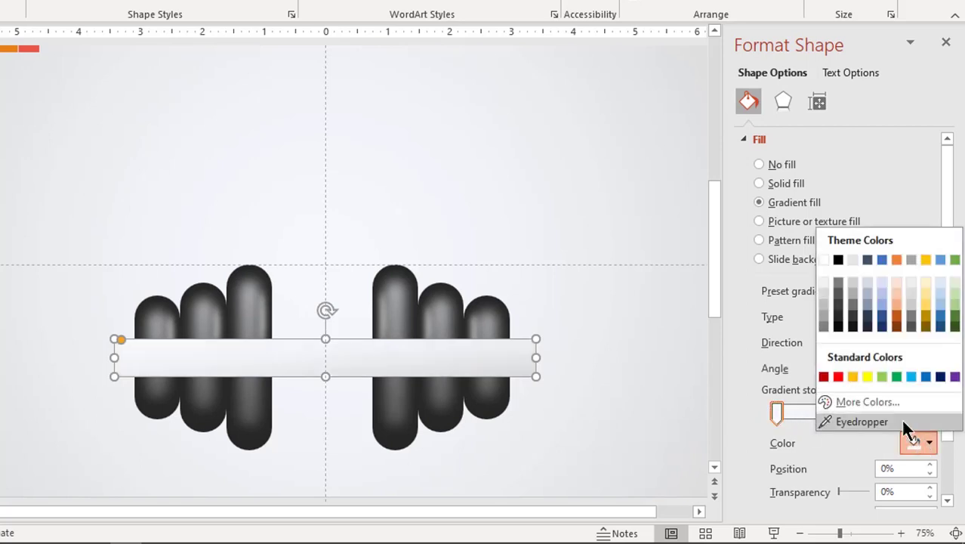
left_click(838, 306)
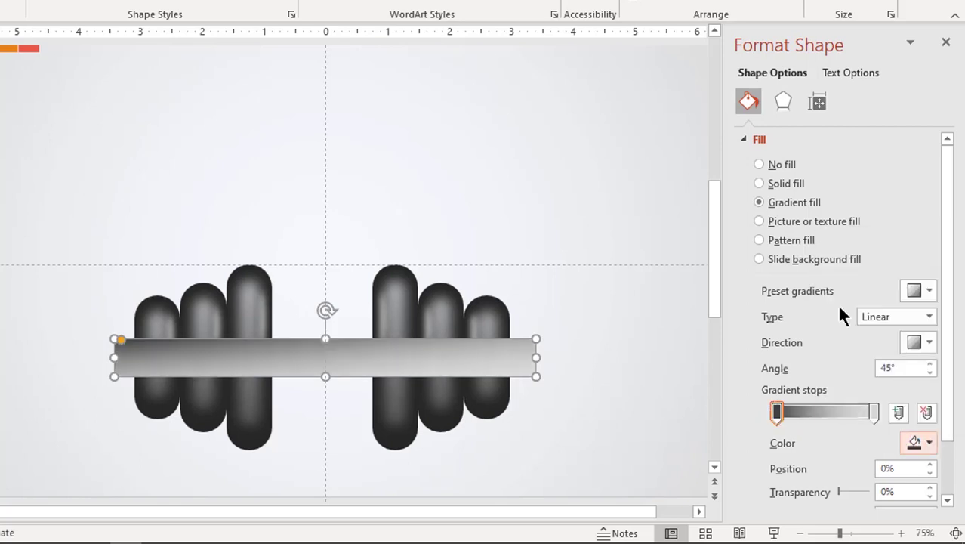
left_click(914, 343)
left_click(831, 373)
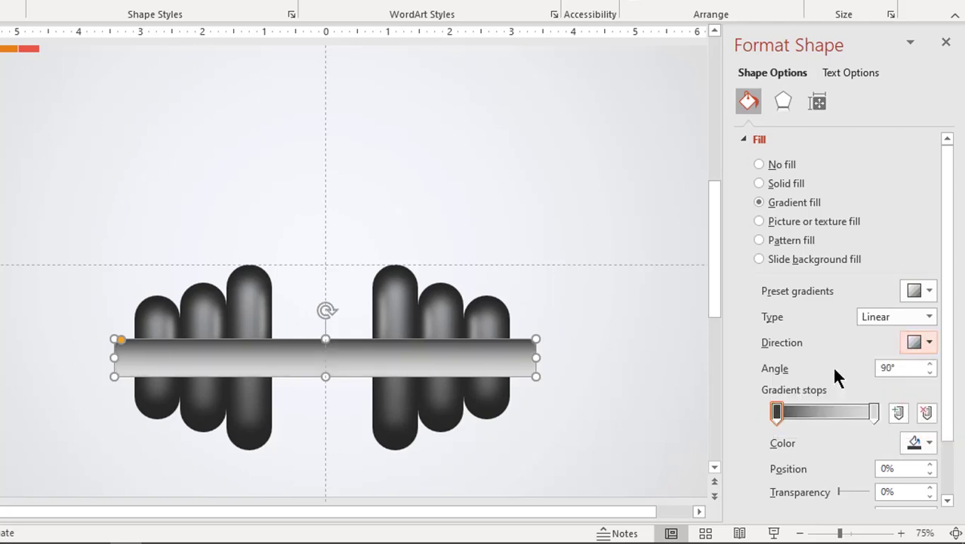
Add a light grey gradient stop at 17% and a dark grey stop at 37%.
left_click(793, 414)
left_click(914, 442)
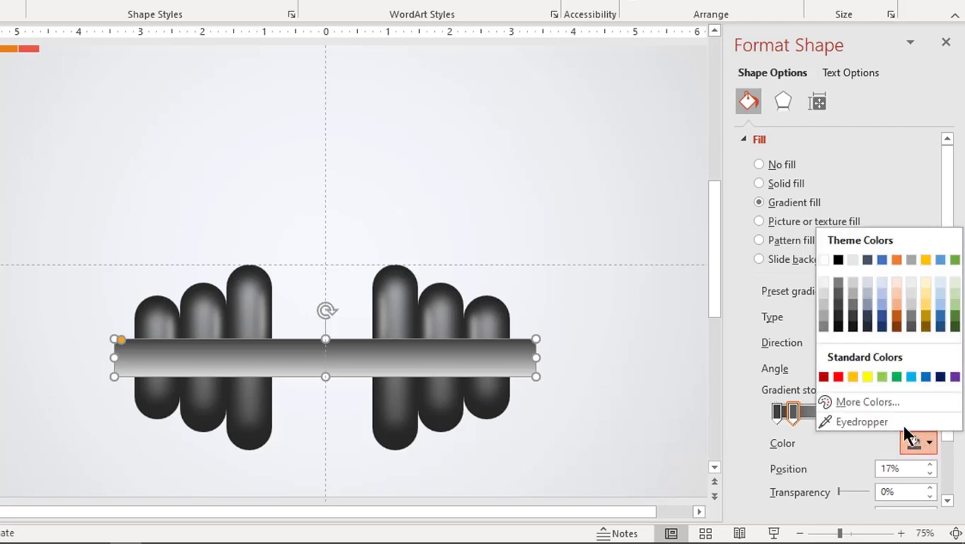
left_click(821, 290)
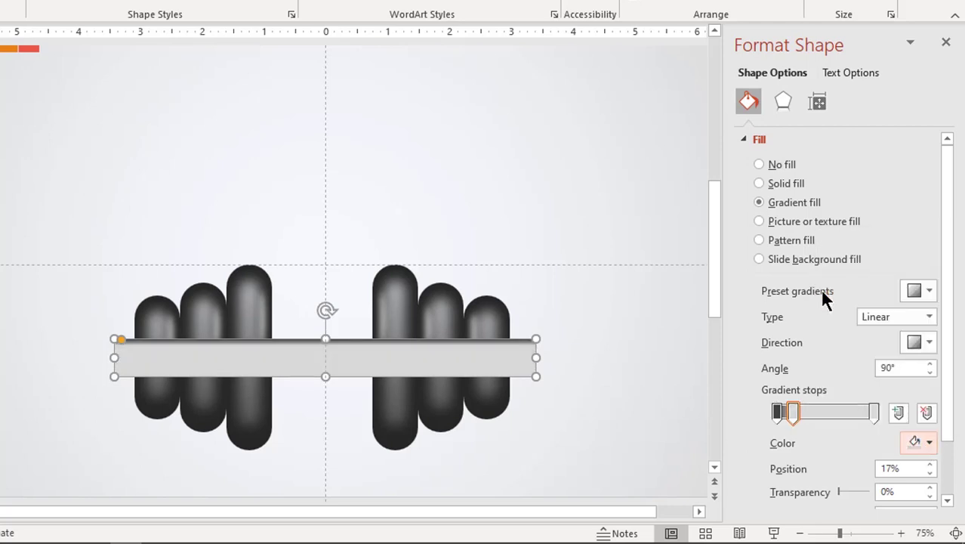
left_click(813, 412)
left_click(919, 442)
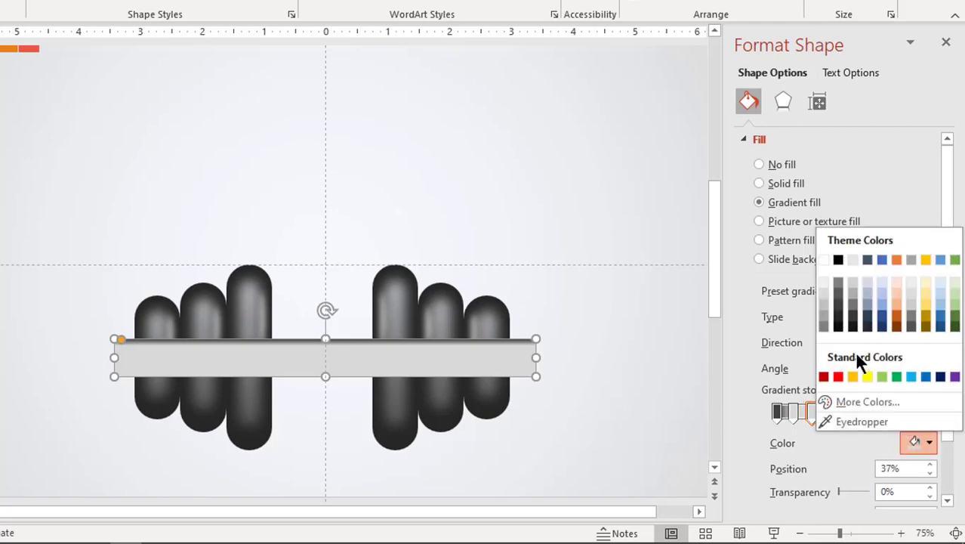
left_click(839, 312)
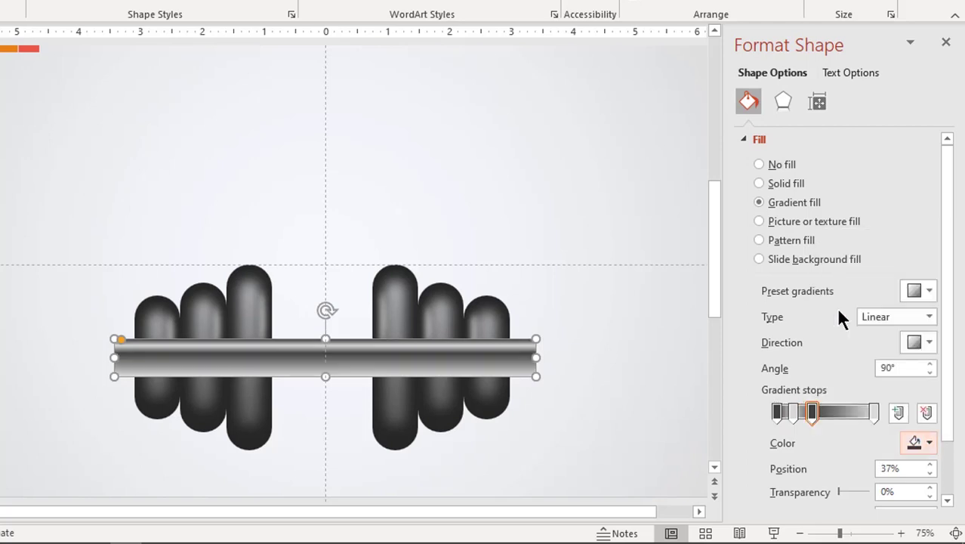
Add a light grey stop at 79% and make the last stop dark grey.
left_click(854, 412)
left_click(923, 443)
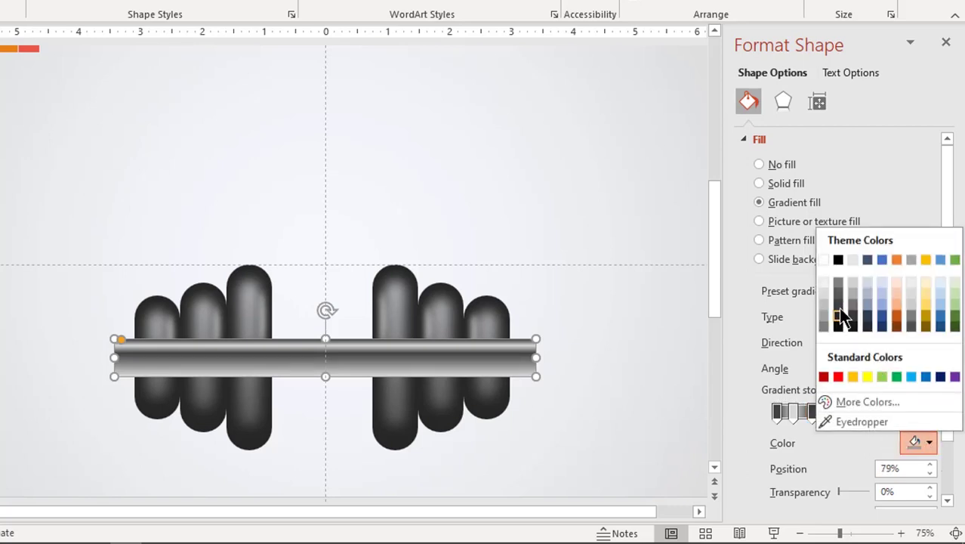
left_click(824, 314)
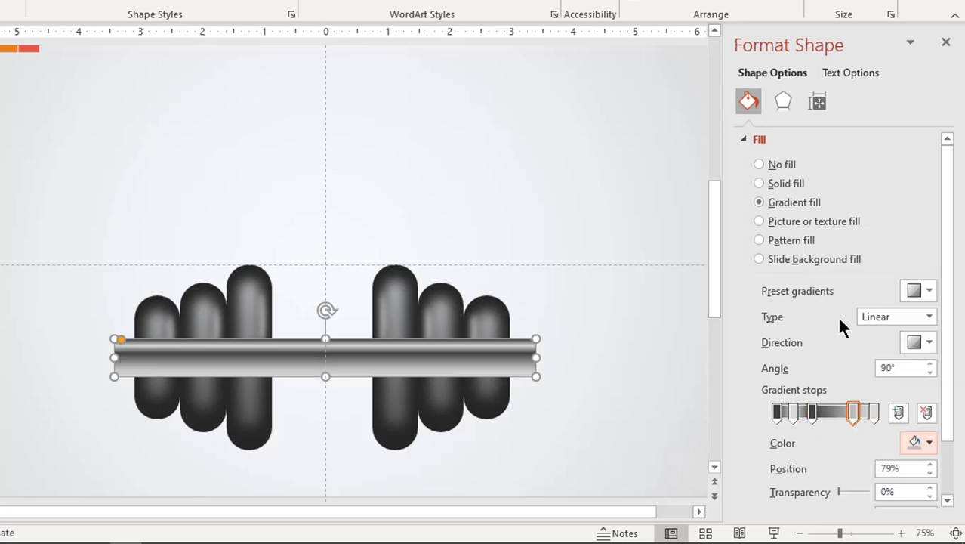
left_click(870, 412)
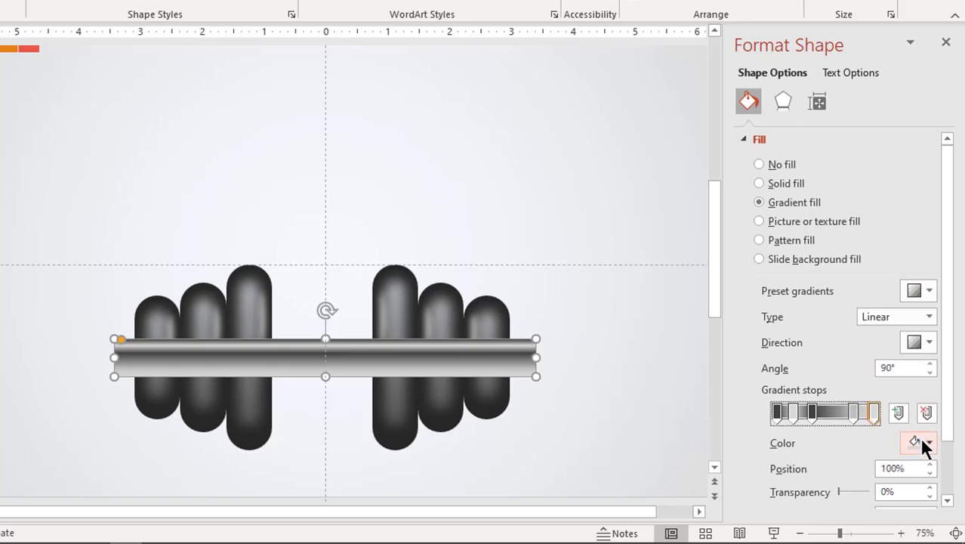
left_click(921, 441)
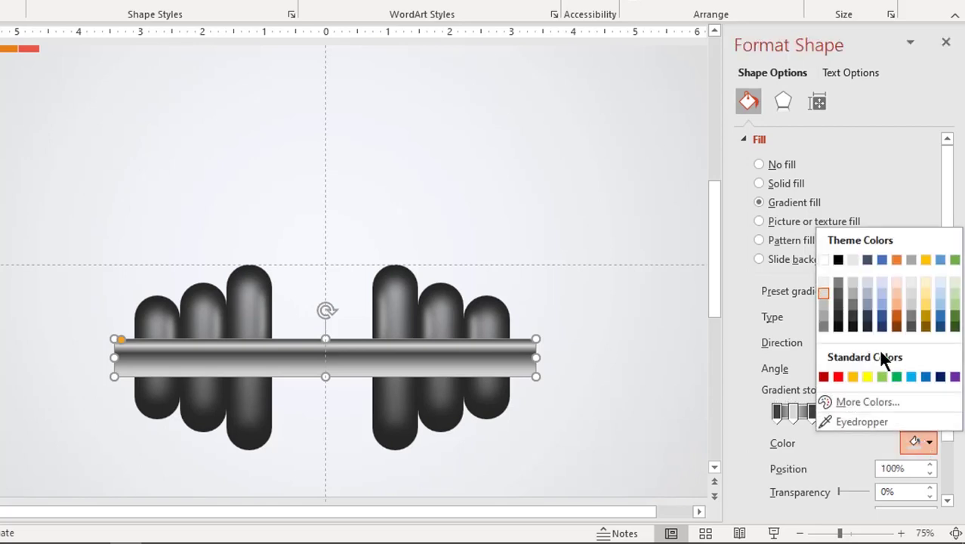
left_click(839, 320)
left_click(697, 337)
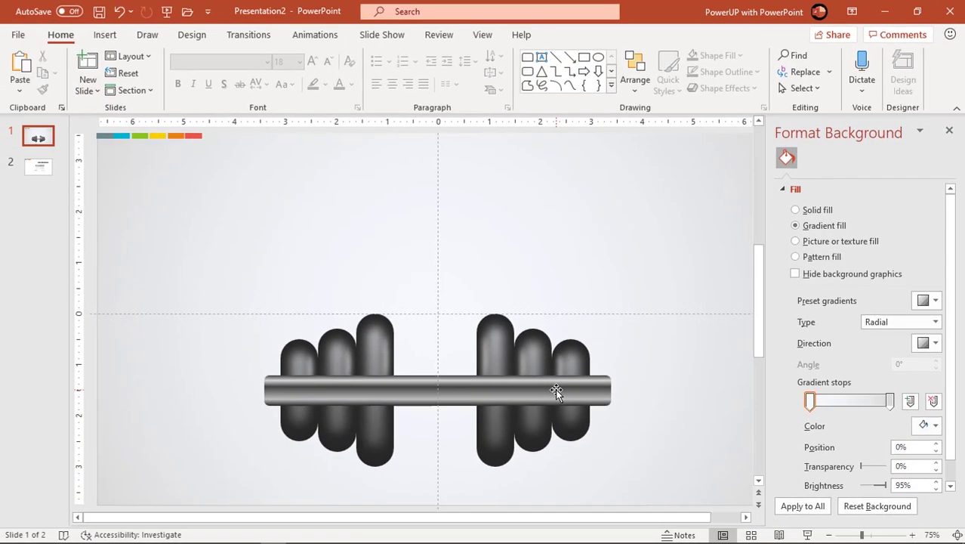
Send the dumbbell bar behind the plates.
left_click(556, 389)
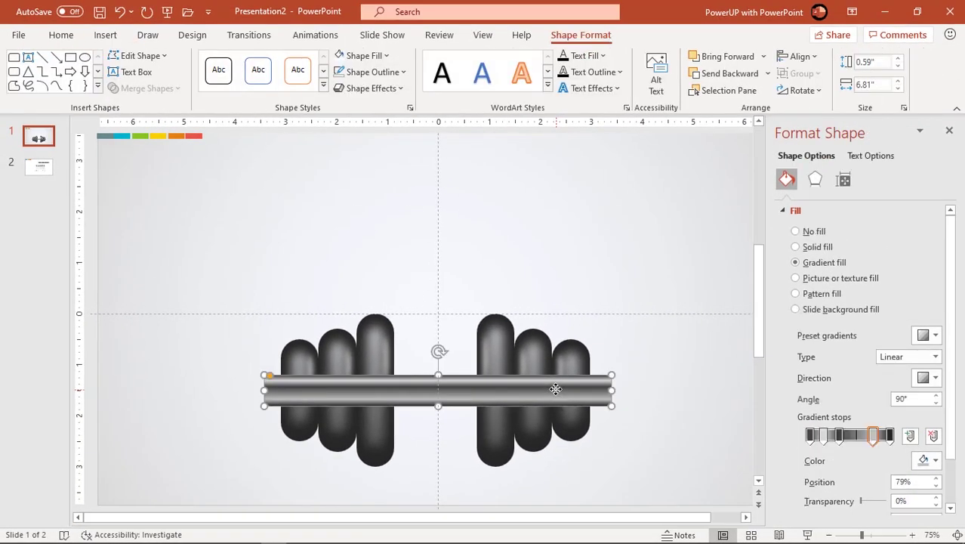
right_click(556, 390)
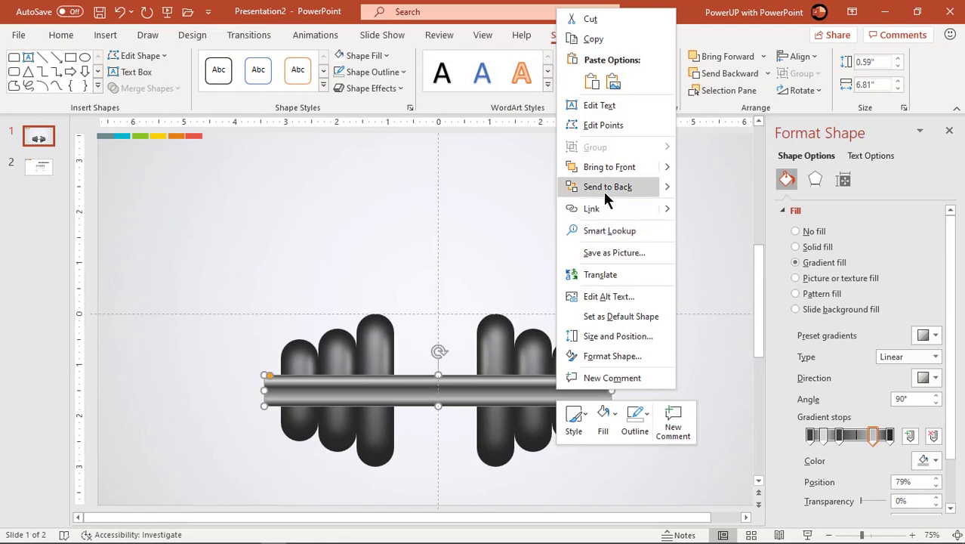
key("Escape")
left_click(670, 336)
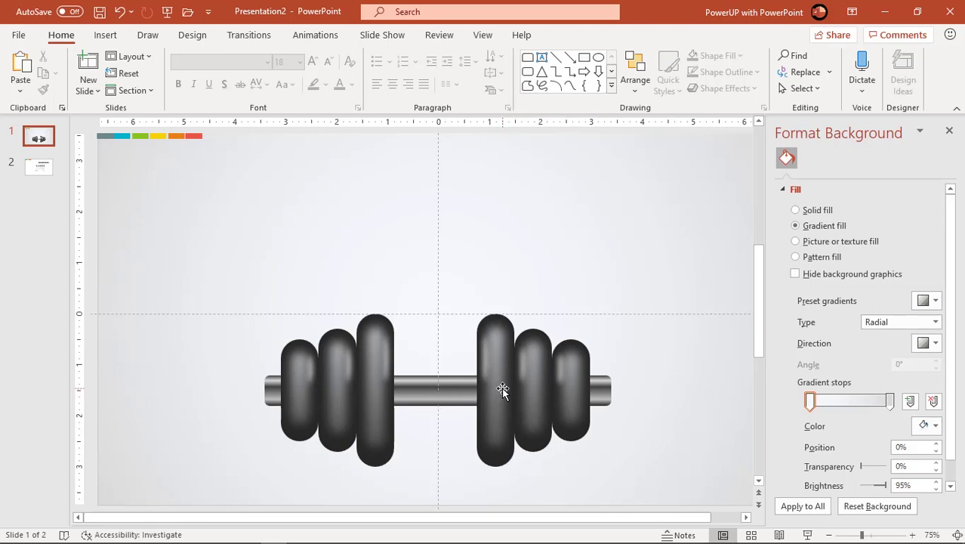
Shift the three right plates slightly to the right.
left_click(502, 388)
left_click(543, 387, "shift")
left_click(575, 387, "shift")
left_click_drag(576, 387, 598, 382)
left_click(423, 388)
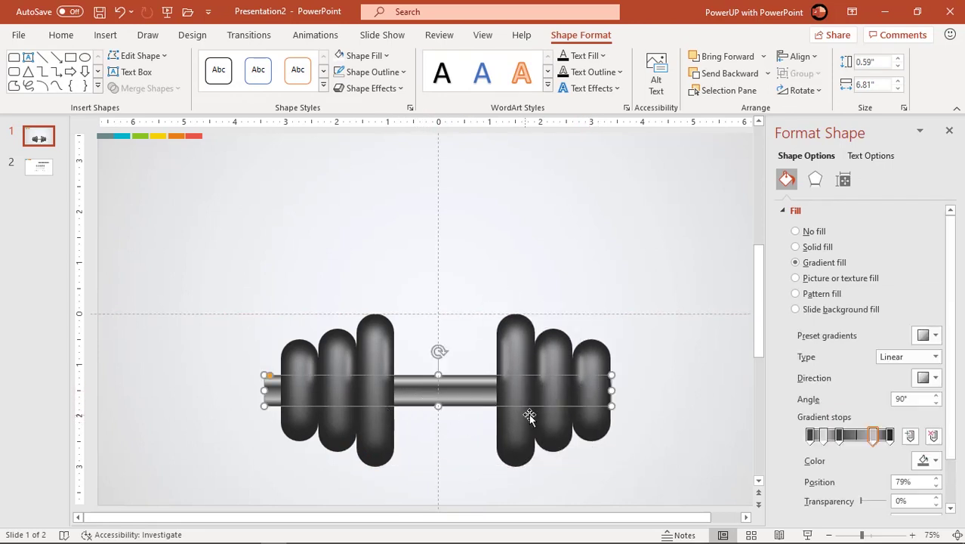
left_click(593, 468)
Nudge all six plates slightly left and group them into one object.
left_click(518, 425)
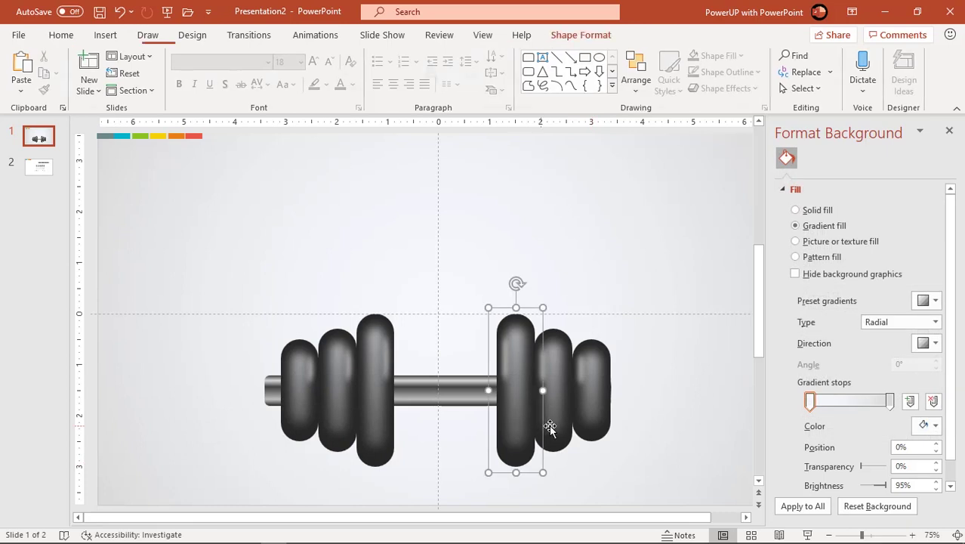
left_click(560, 417, "shift")
left_click(593, 410, "shift")
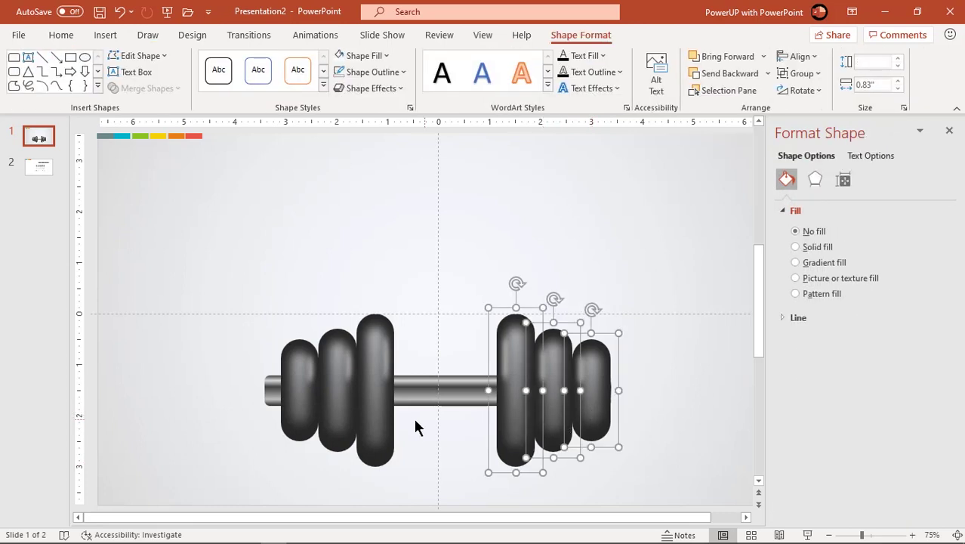
left_click(377, 410, "shift")
left_click(333, 422, "shift")
left_click(302, 420, "shift")
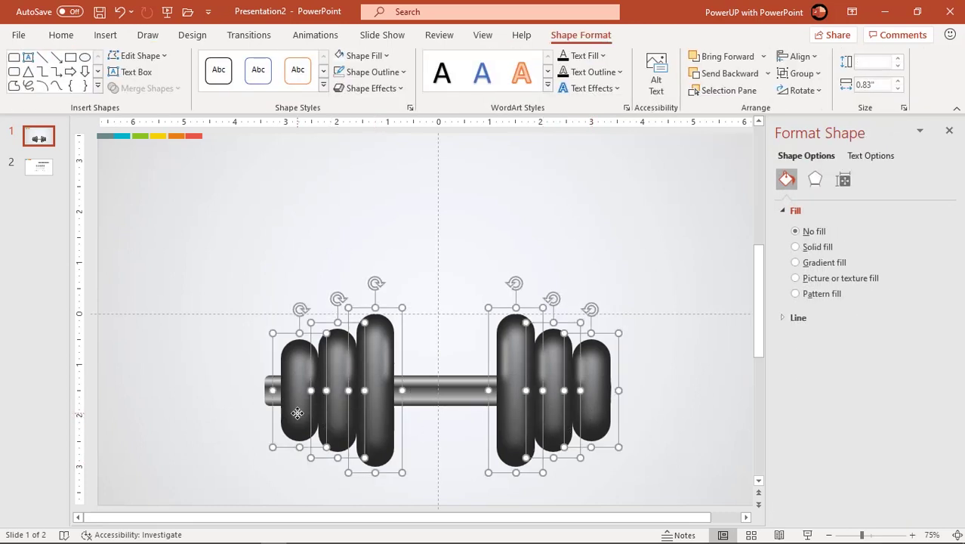
key("Left")
key("Left")
key("Left")
key("Left")
key("Right")
key("Right")
key("Right")
key("ctrl+Left")
key("ctrl+Left")
key("ctrl+Left")
key("ctrl+Left")
key("ctrl+Left")
key("ctrl+Left")
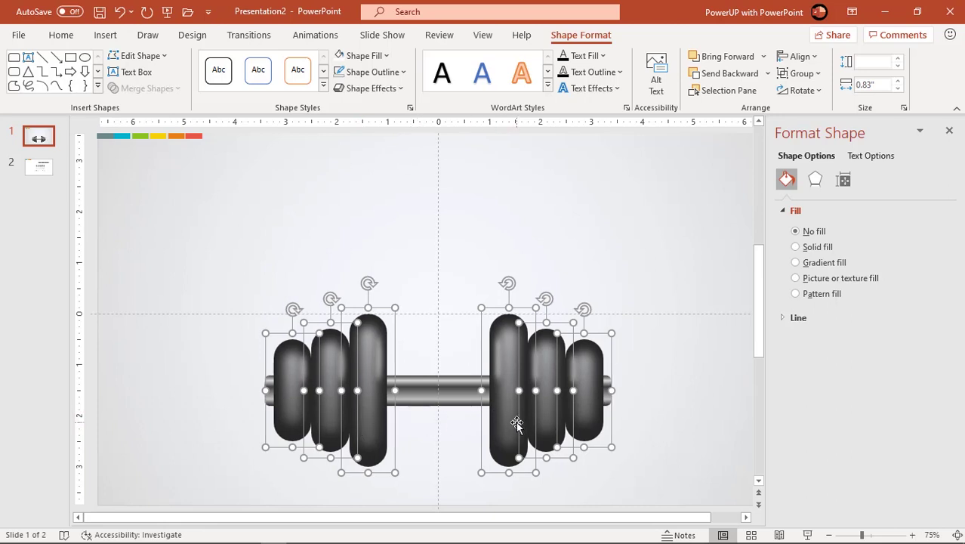
right_click(516, 424)
mouse_move(557, 244)
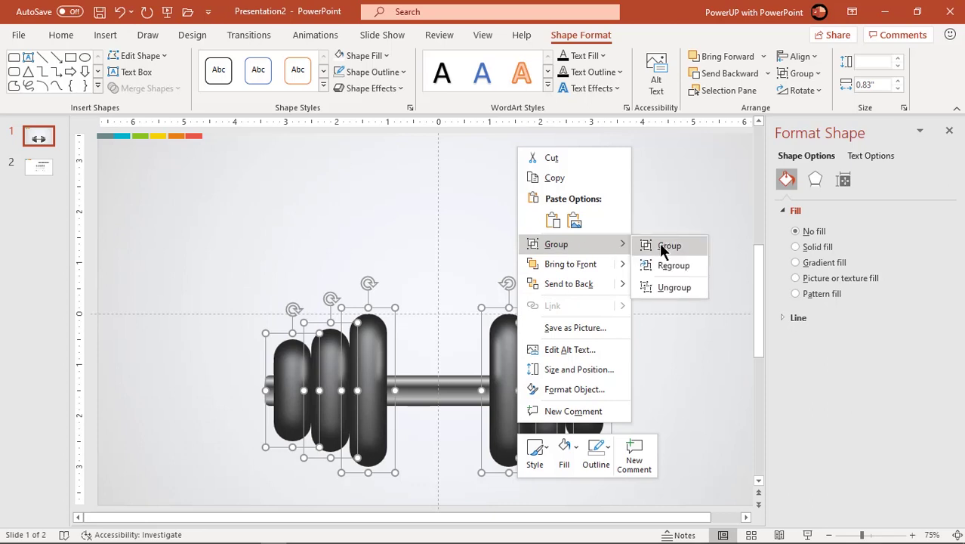
left_click(662, 248)
left_click(680, 398)
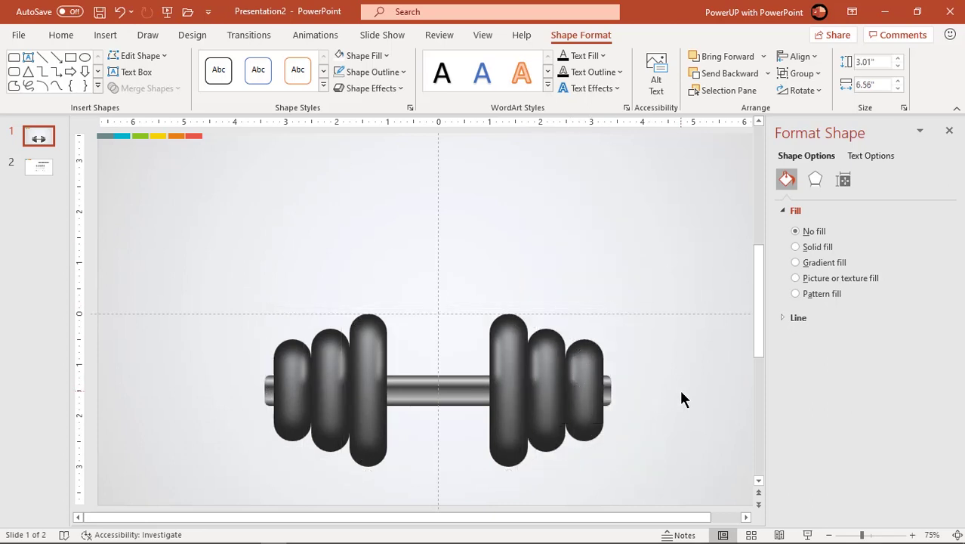
Lengthen the bar so it extends past both sets of plates.
left_click(607, 393)
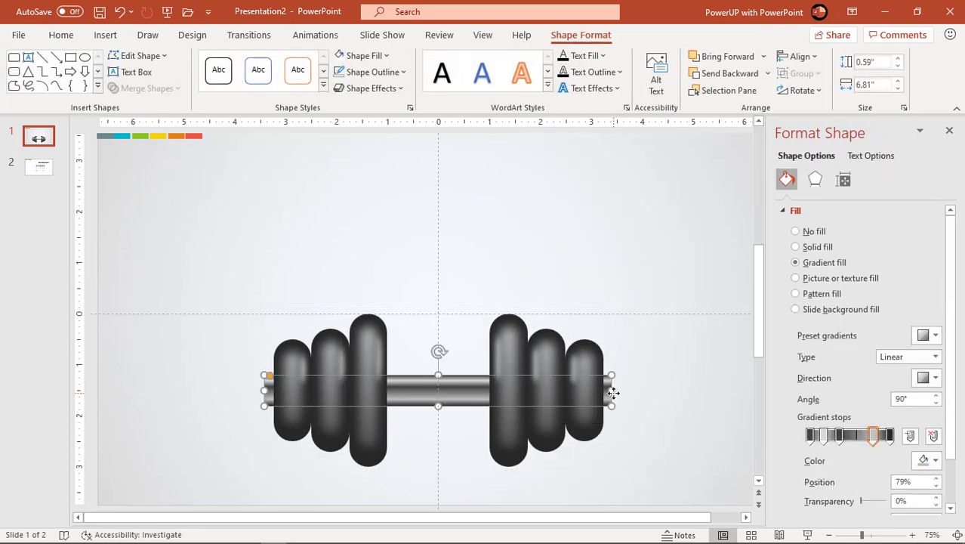
left_click_drag(613, 393, 622, 388)
left_click(678, 396)
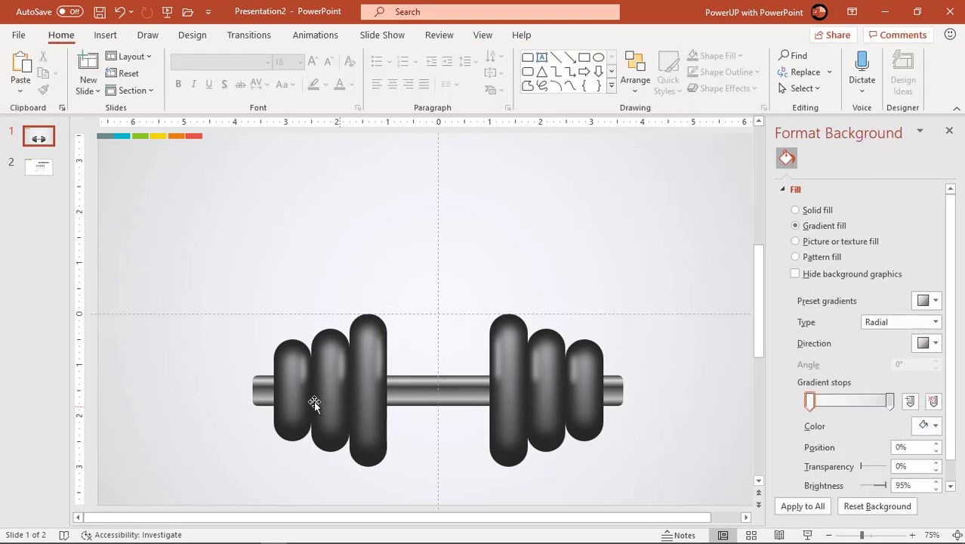
left_click(262, 392)
scroll(265, 389, "up", 2, "ctrl")
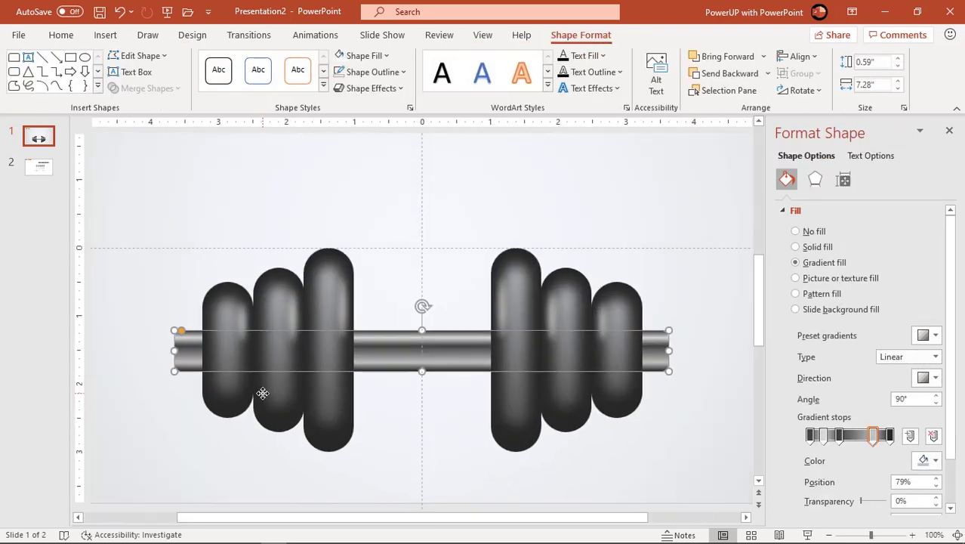
scroll(214, 386, "up", 3, "ctrl")
Draw a narrow rectangle at the bar's left end, against the smallest left plate.
left_click(212, 437)
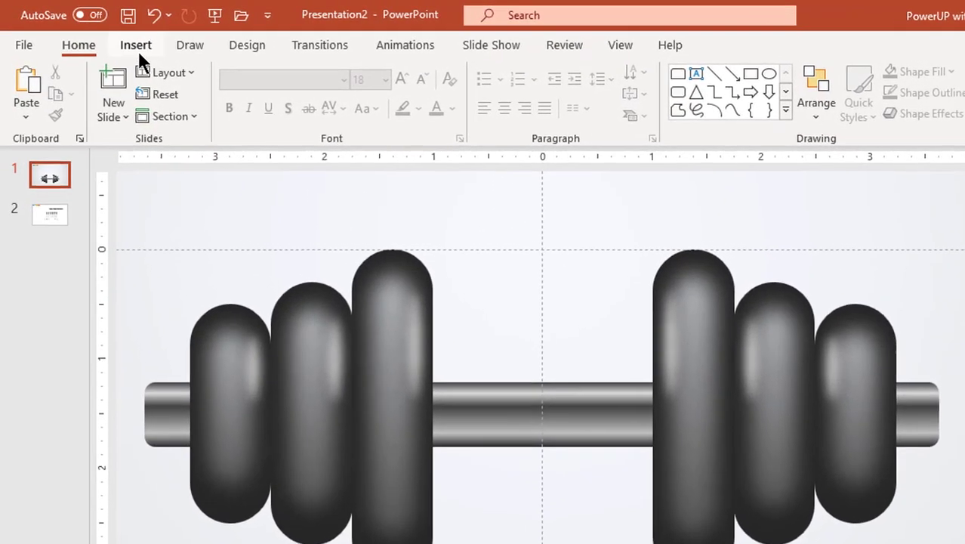
left_click(136, 46)
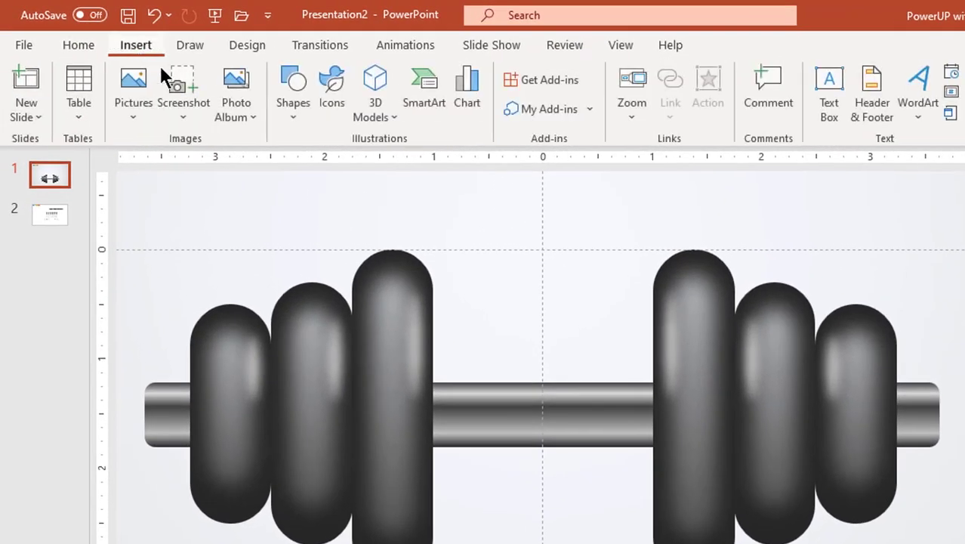
left_click(289, 114)
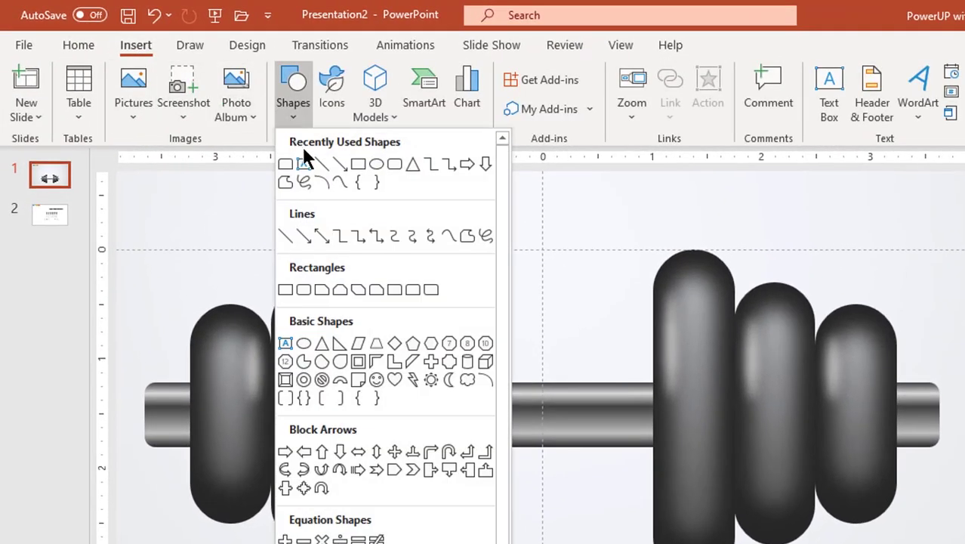
left_click(355, 167)
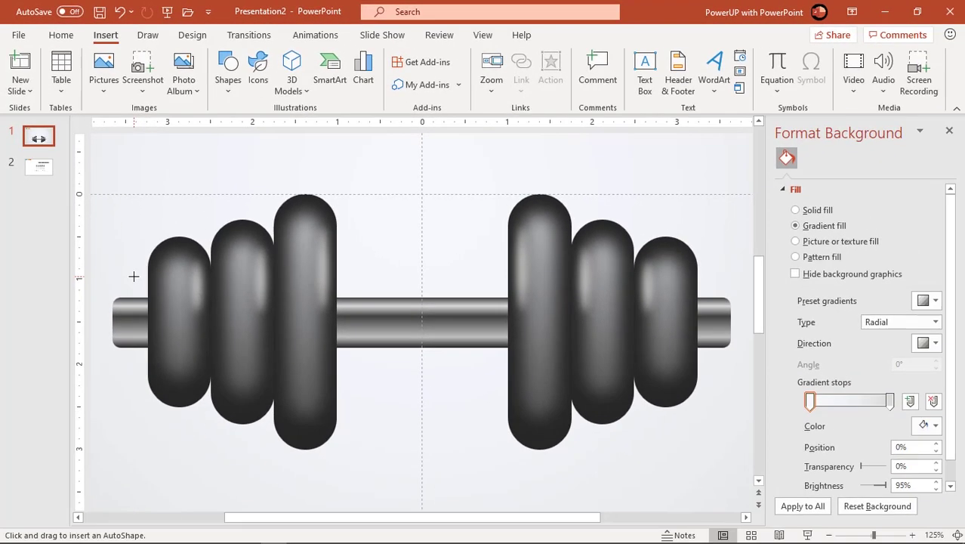
left_click_drag(134, 277, 155, 361)
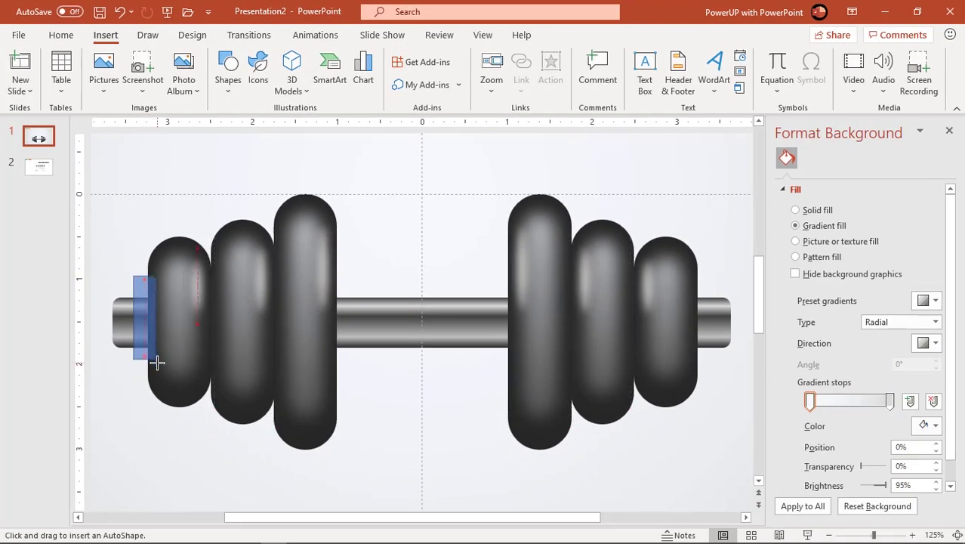
left_click_drag(157, 363, 156, 359)
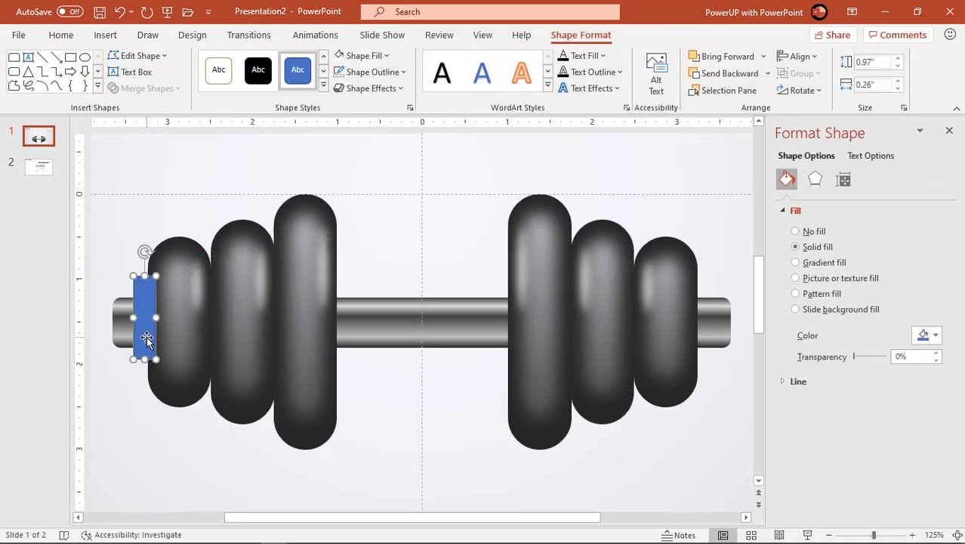
mouse_move(147, 337)
left_mouse_down()
mouse_move(145, 349)
mouse_move(148, 331)
left_mouse_up()
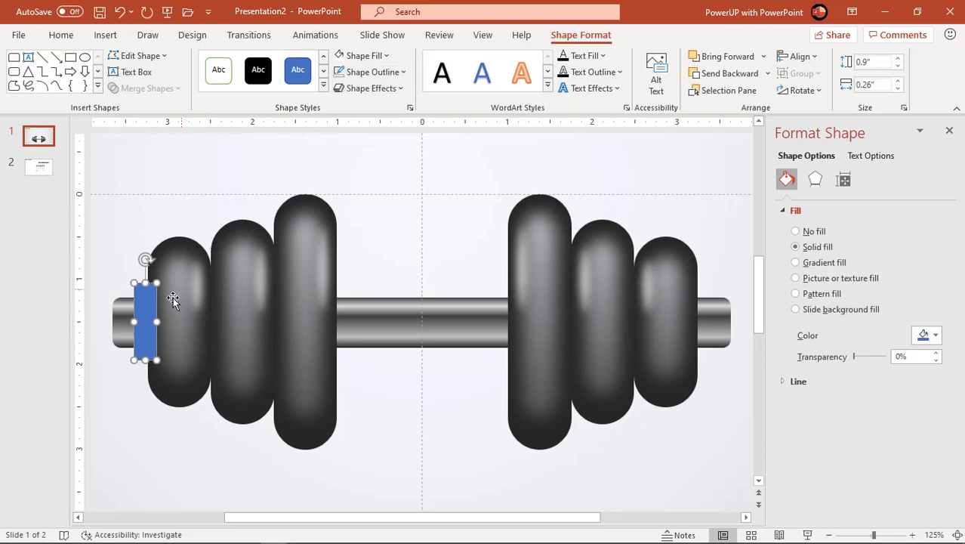
left_click(126, 386)
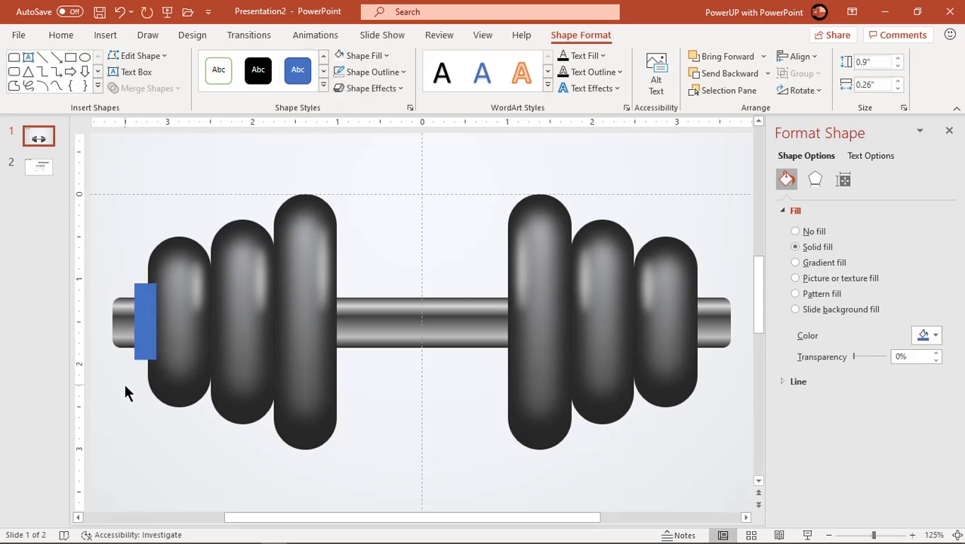
Copy the bar's gradient formatting onto the blue rectangle with Format Painter.
left_click(388, 320)
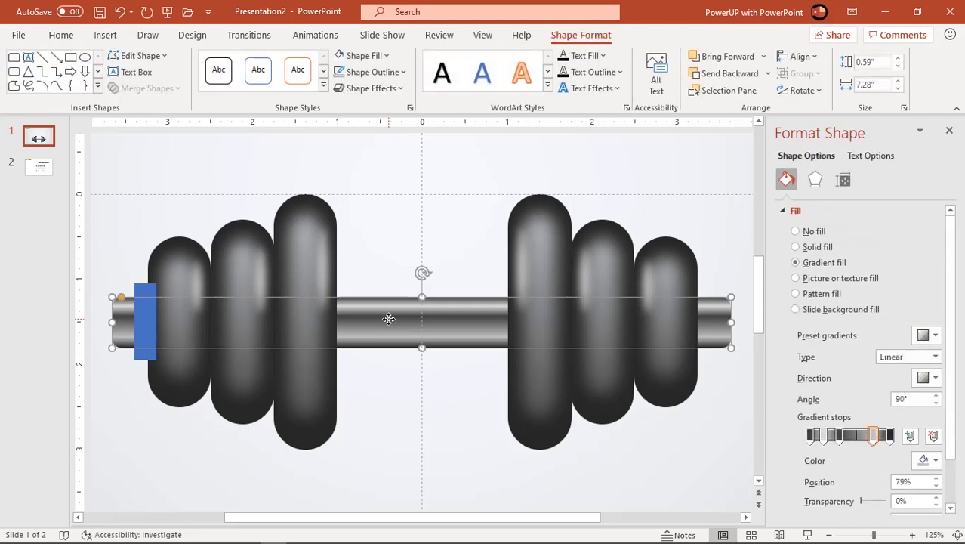
left_click(64, 35)
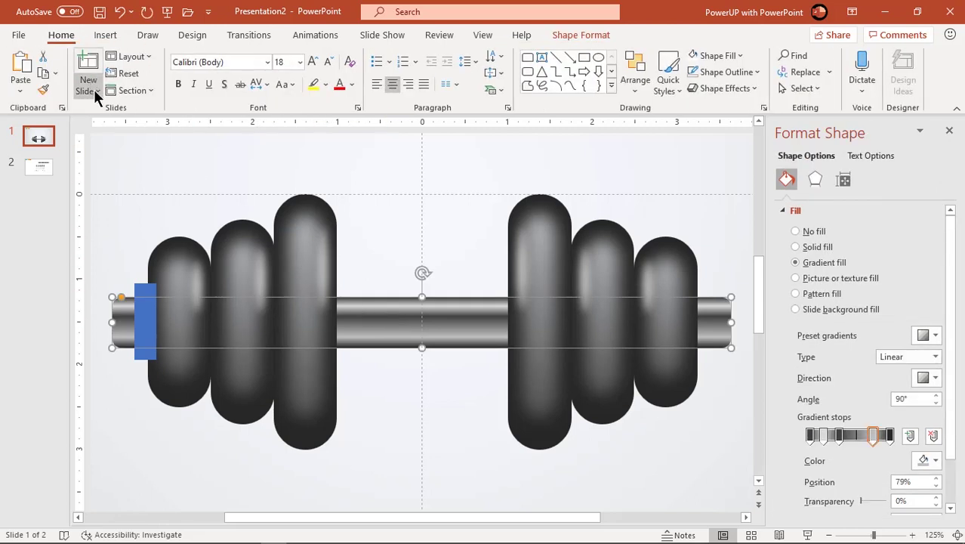
left_click(43, 90)
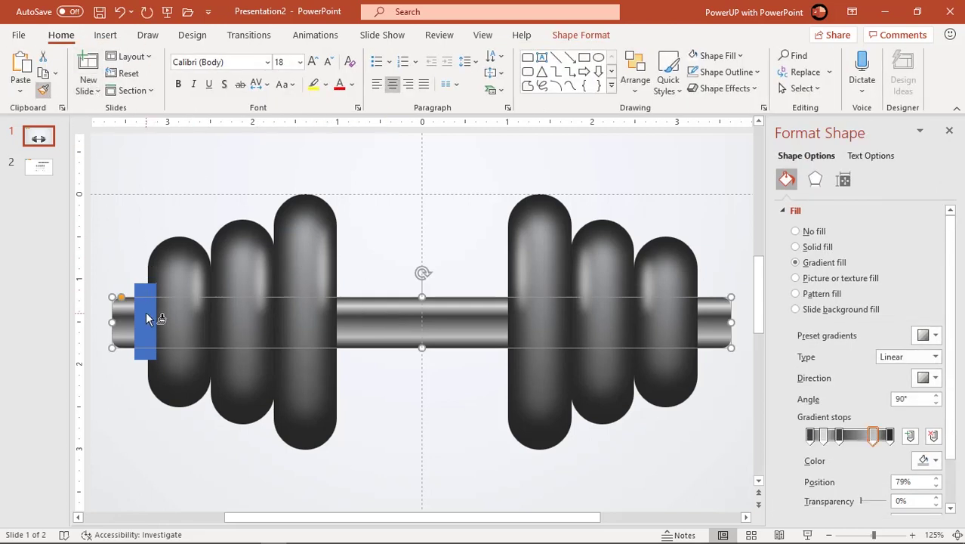
left_click(146, 312)
left_click(125, 423)
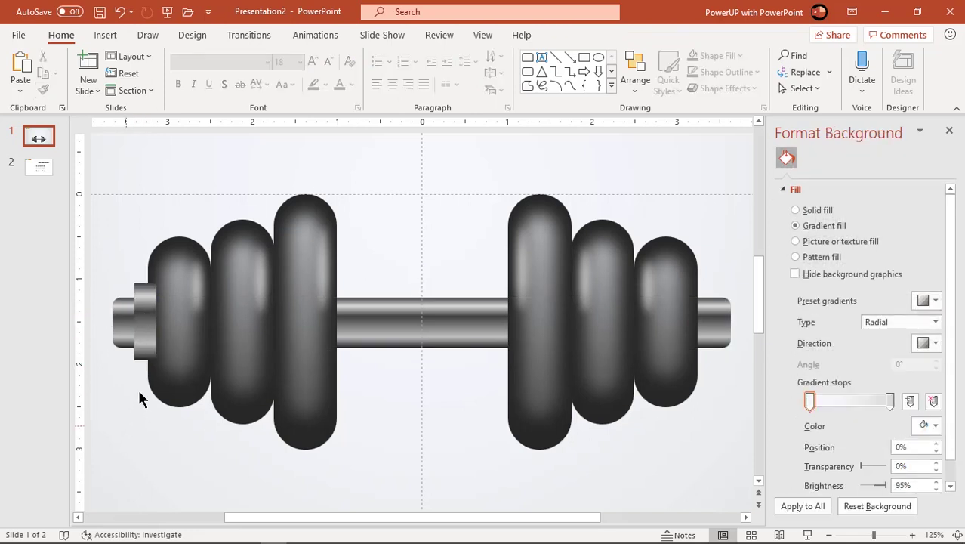
Shift the collar slightly right and place a duplicate at the bar's right end.
left_click(146, 322)
left_click_drag(145, 322, 149, 322)
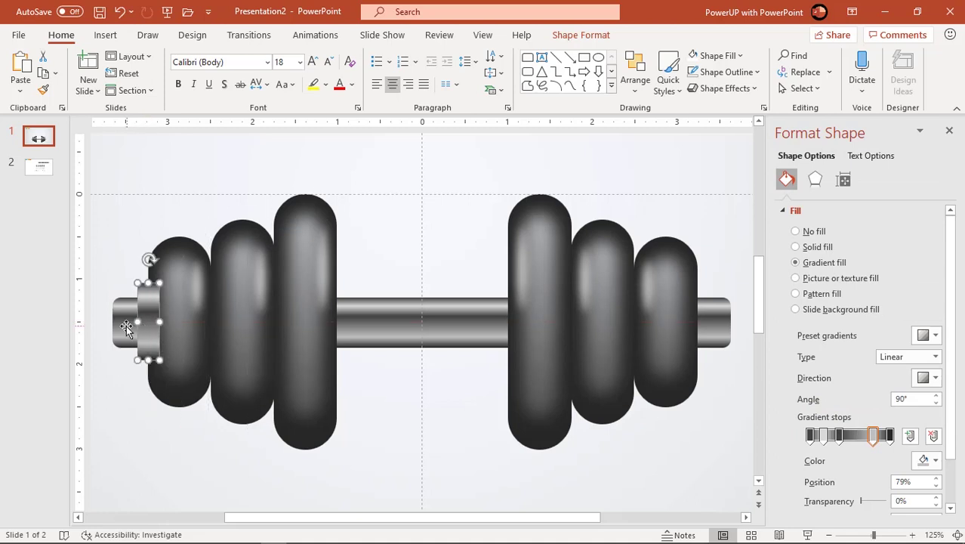
key("ctrl+d")
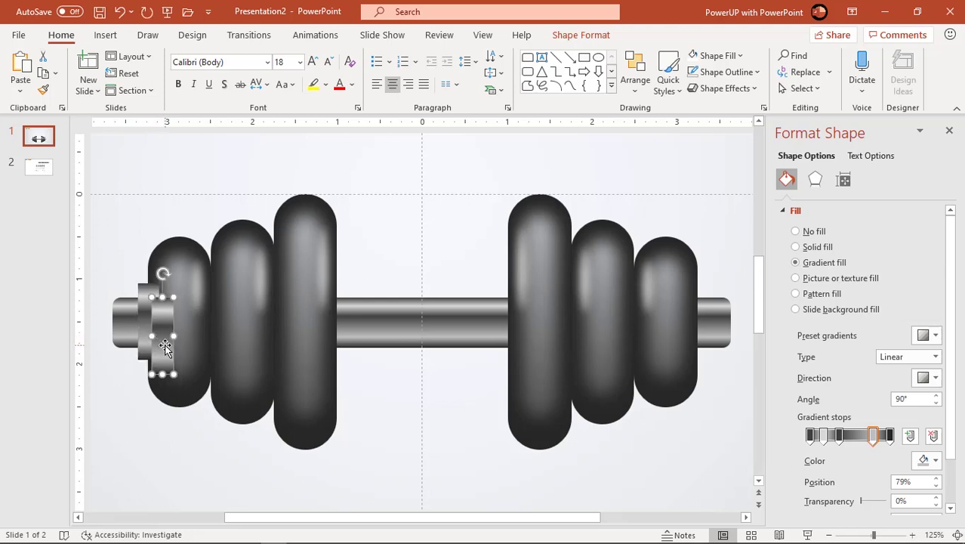
left_click_drag(165, 346, 699, 330)
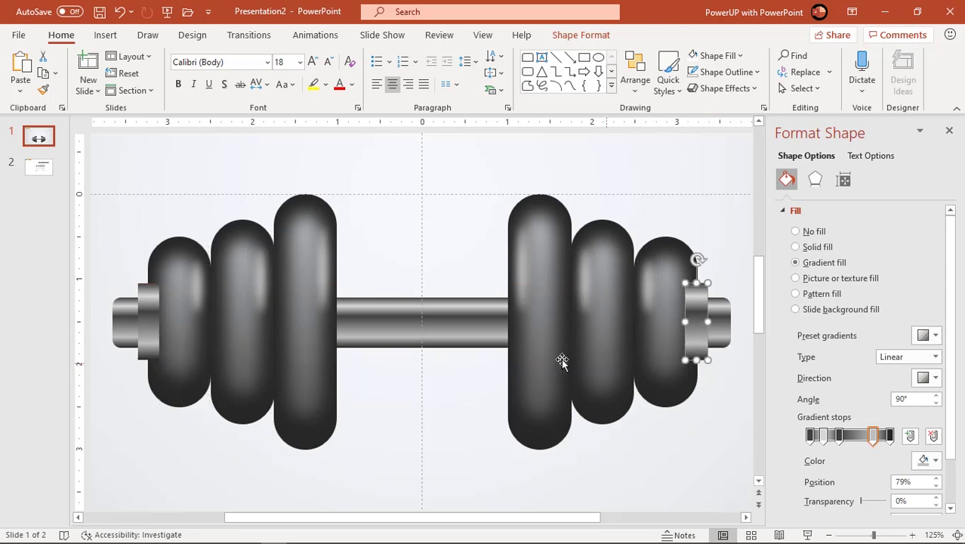
Send both end caps behind the weight plates.
left_click(149, 325)
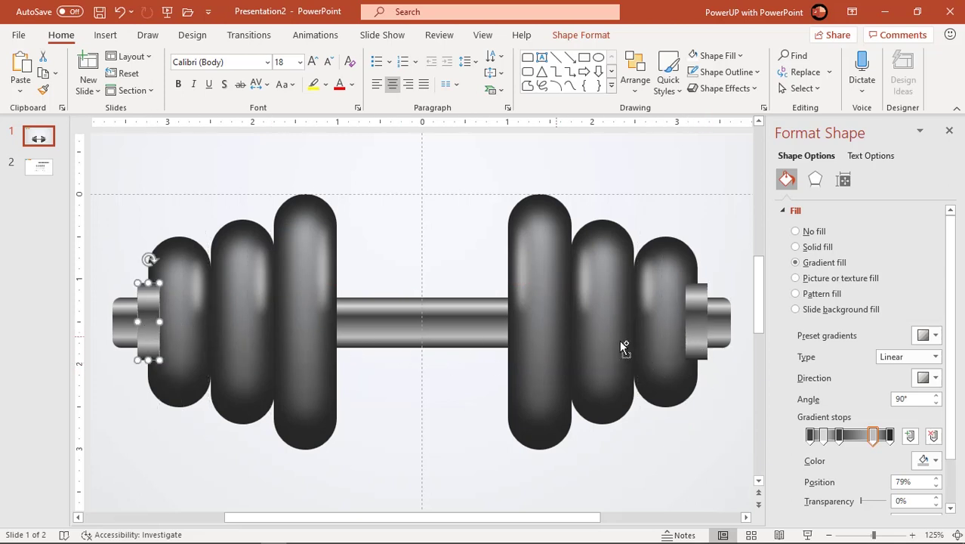
left_click(696, 336, "shift")
right_click(701, 336)
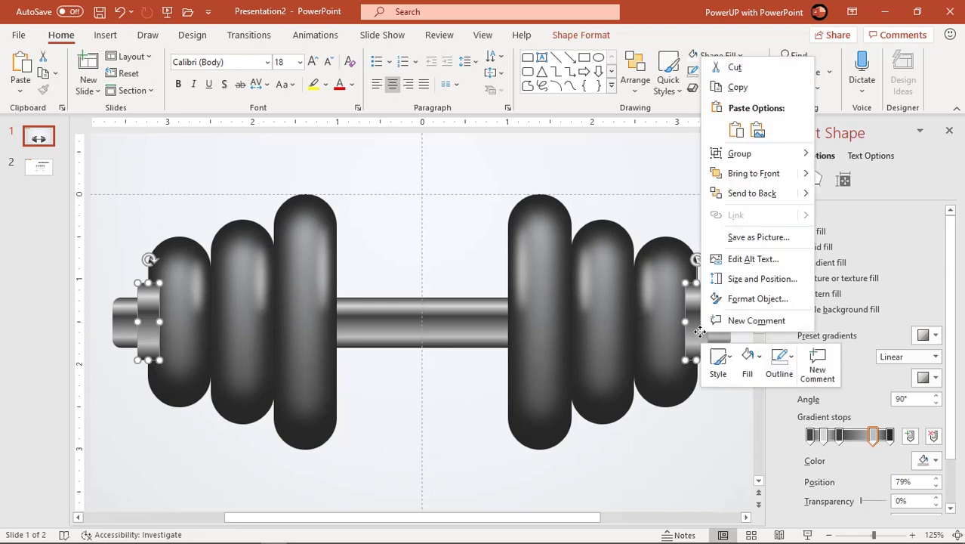
left_click(744, 197)
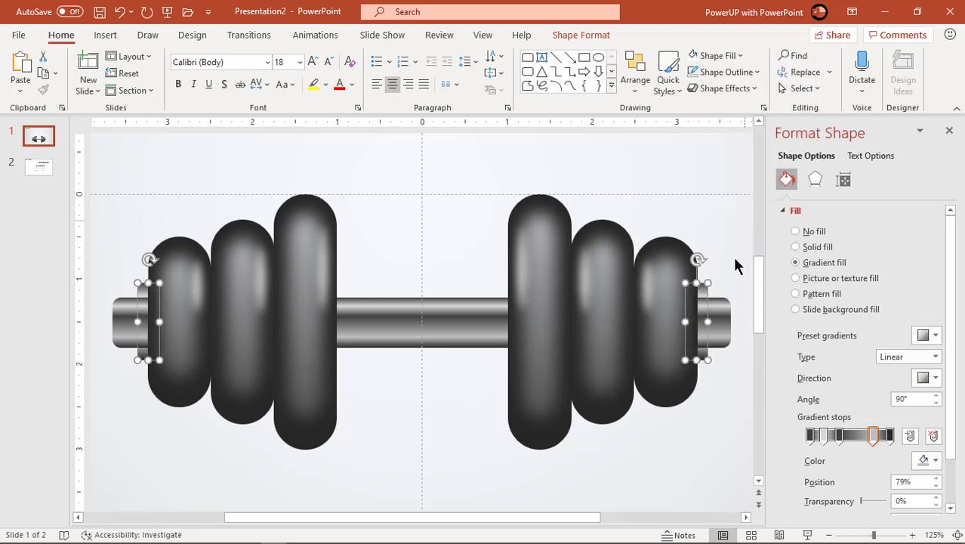
Send the horizontal bar behind the plates and caps, then zoom out.
left_click(721, 325)
right_click(720, 326)
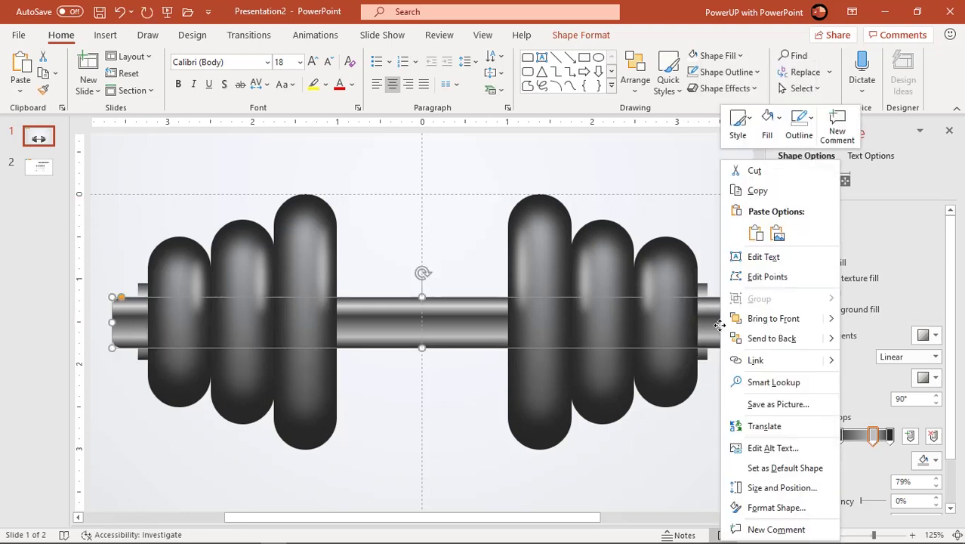
left_click(755, 341)
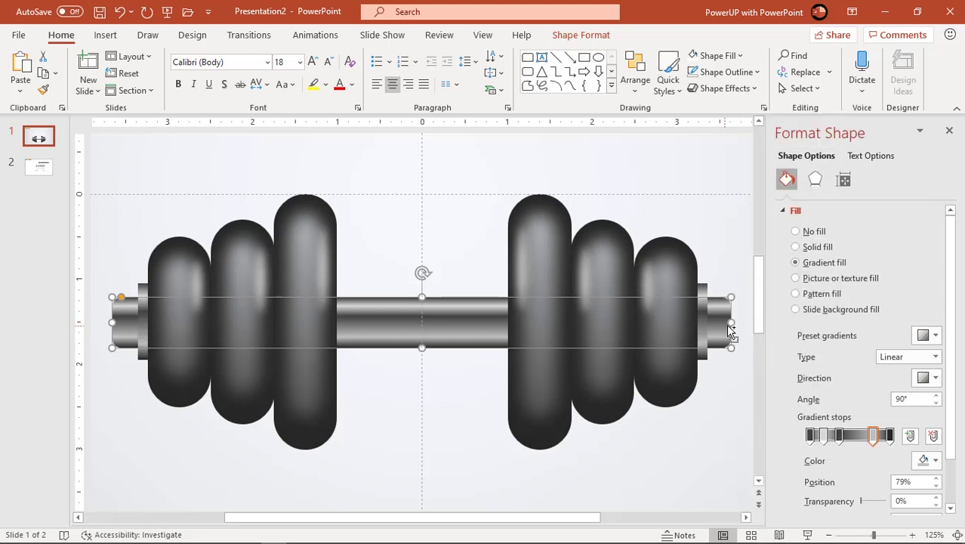
key("ctrl+z")
key("Escape")
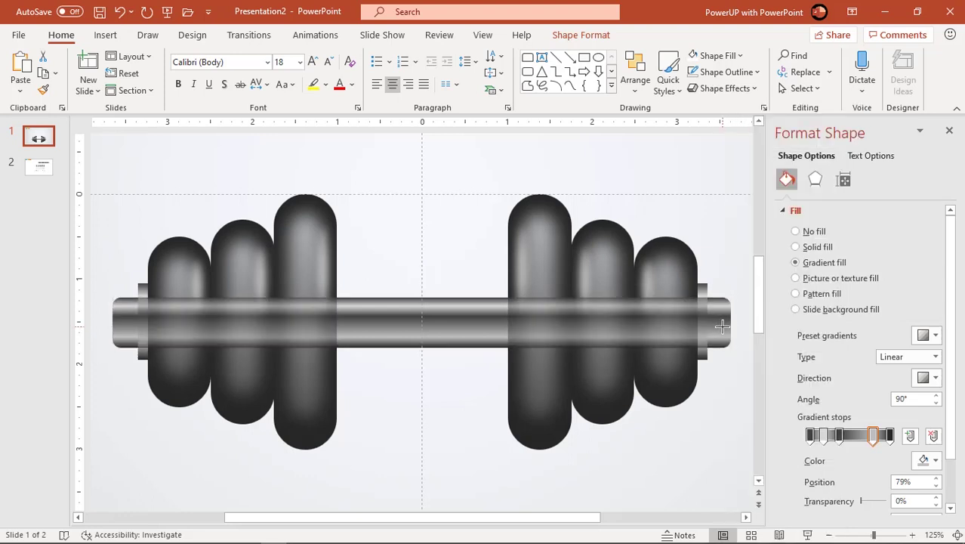
key("ctrl+y")
left_click(716, 401)
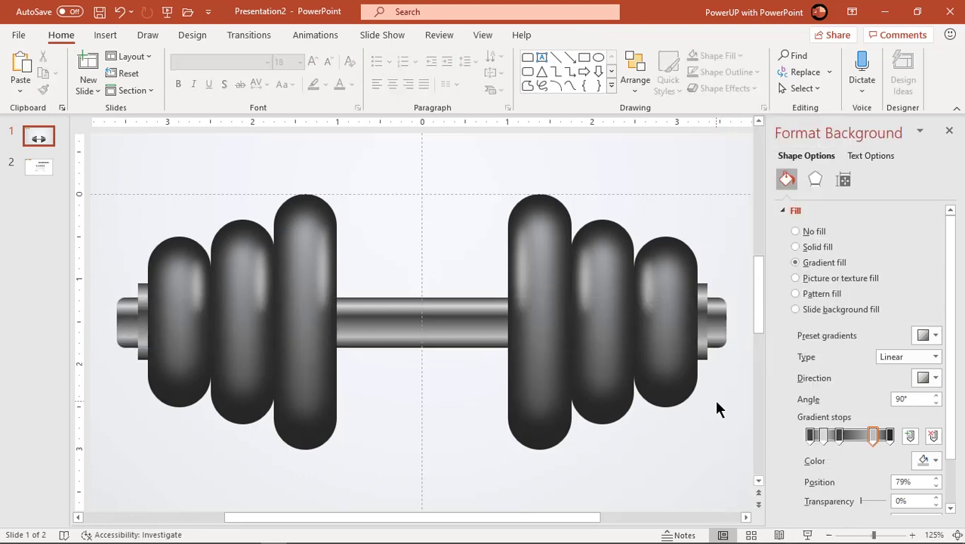
scroll(380, 394, "down", 2)
scroll(380, 394, "down", 2)
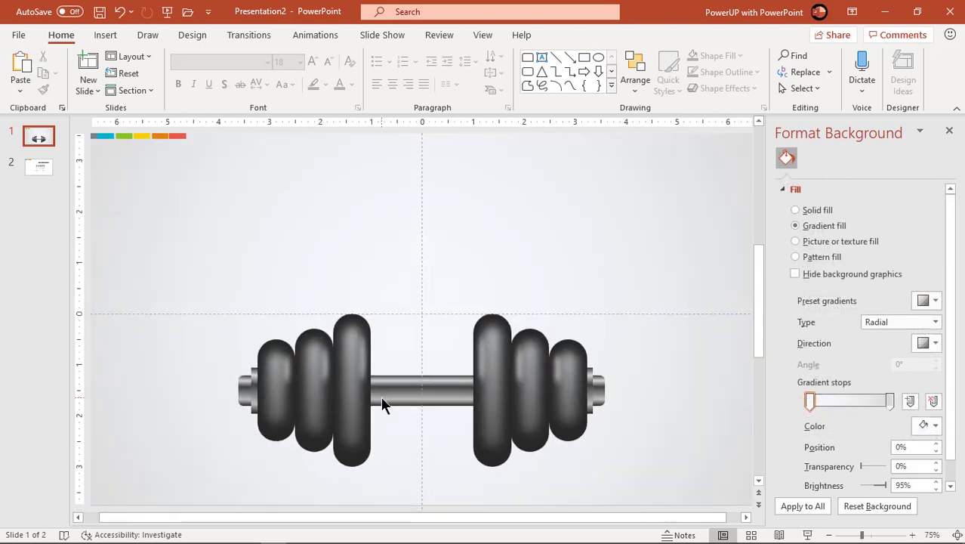
scroll(381, 396, "down", 1)
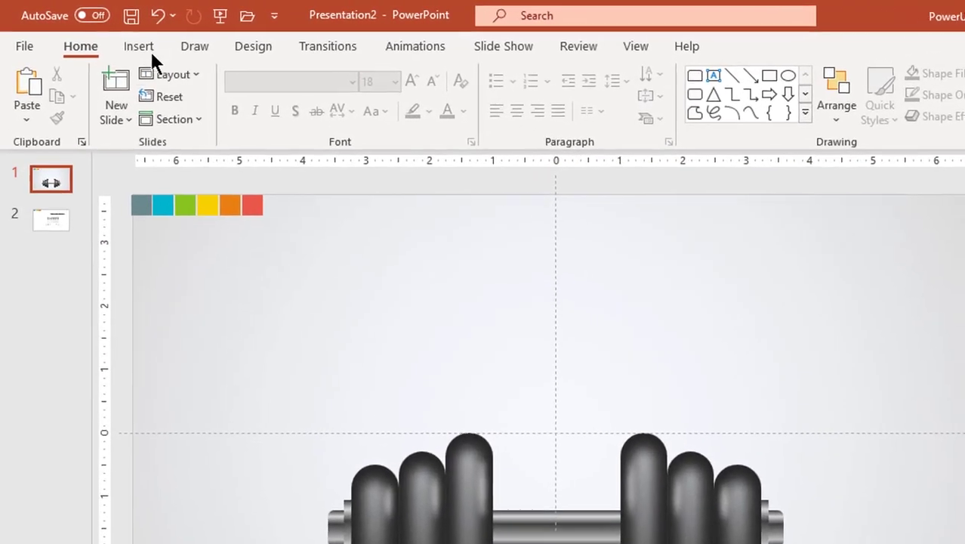
Draw a tall oval down to the bar centre, remove its outline, and narrow it to 0.32 inches.
left_click(149, 51)
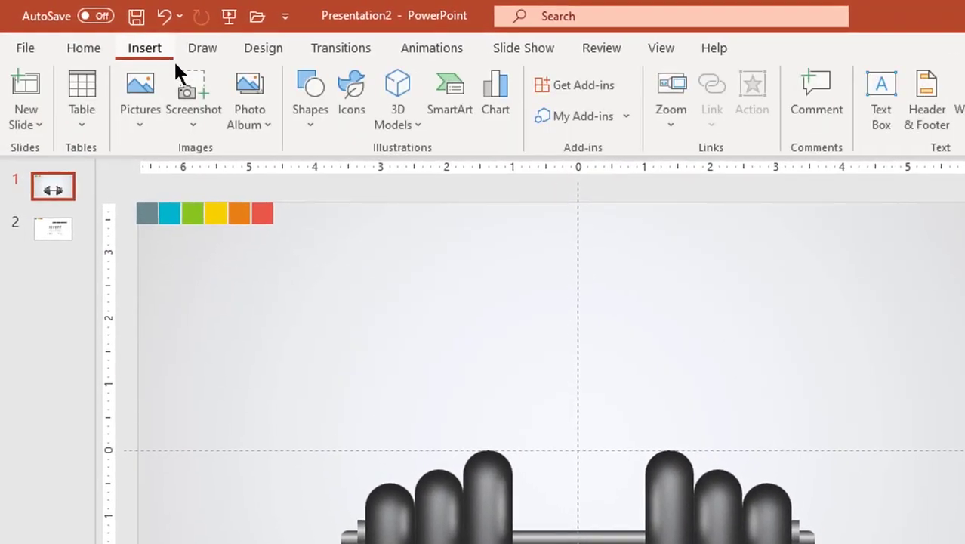
left_click(312, 132)
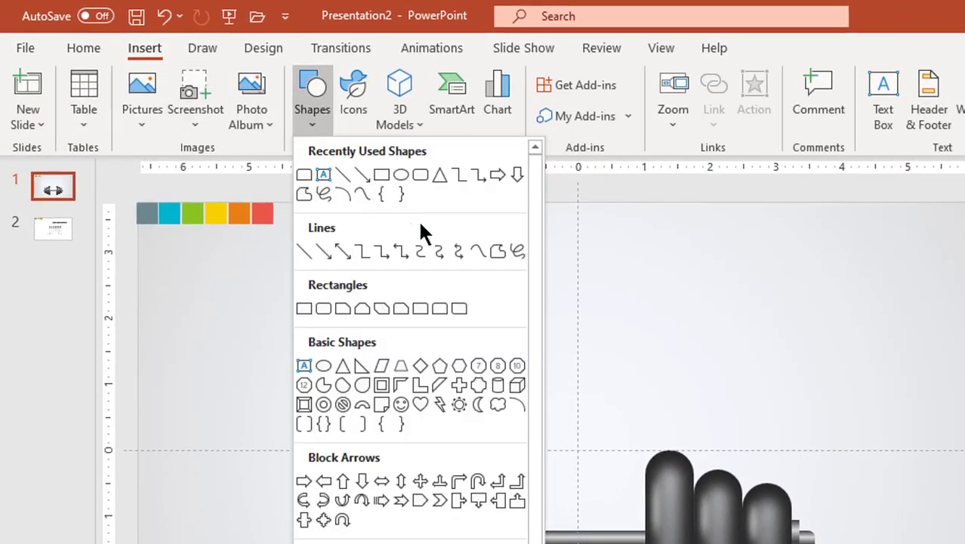
left_click(399, 178)
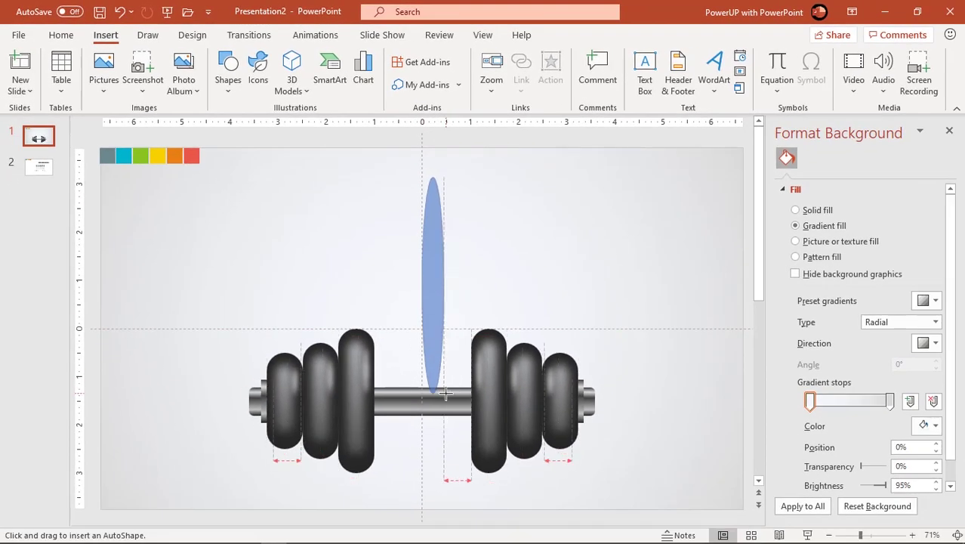
left_click_drag(506, 269, 450, 393)
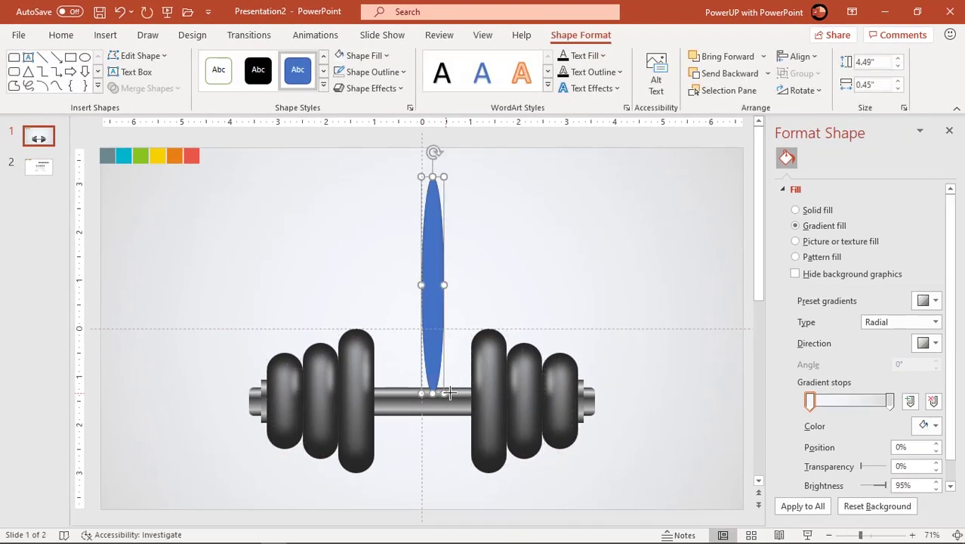
left_click(381, 72)
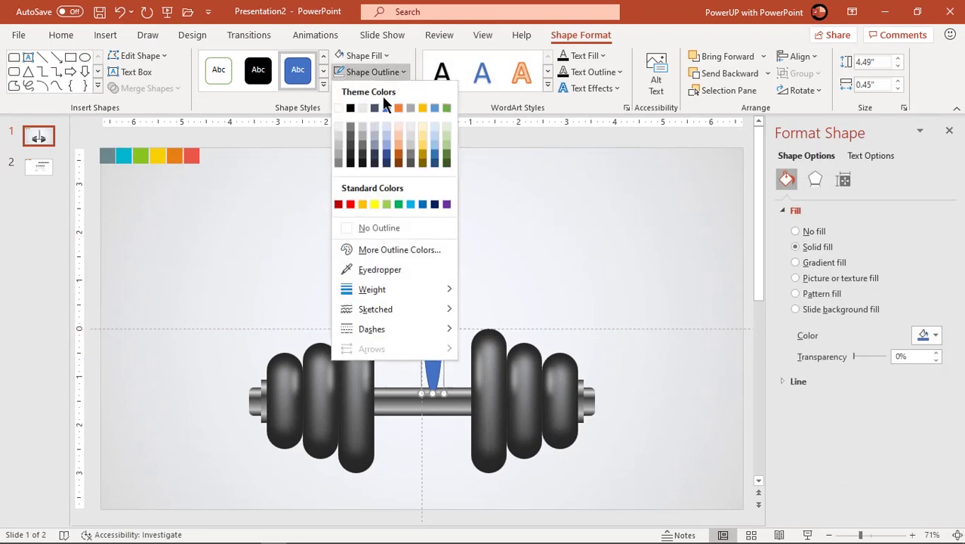
left_click(379, 225)
left_click(443, 259)
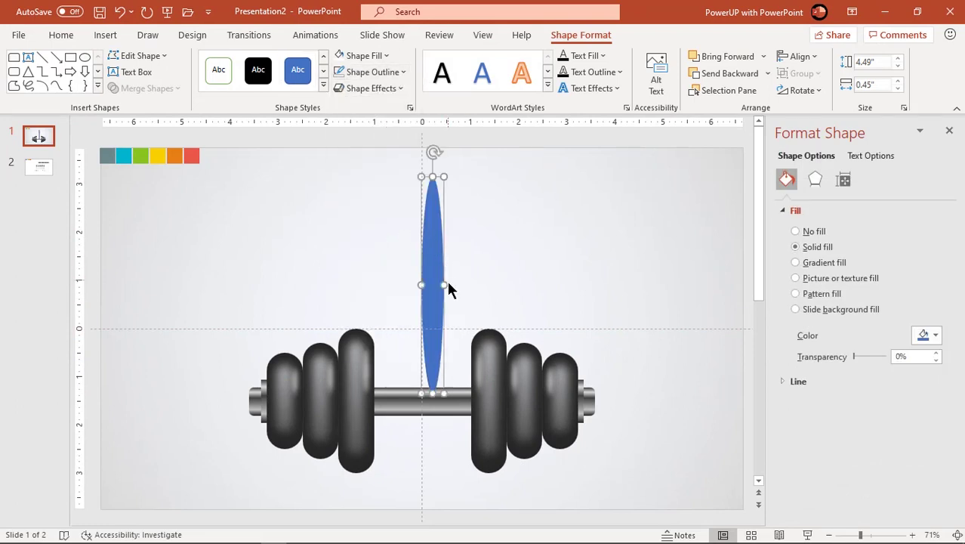
left_click_drag(449, 282, 440, 284)
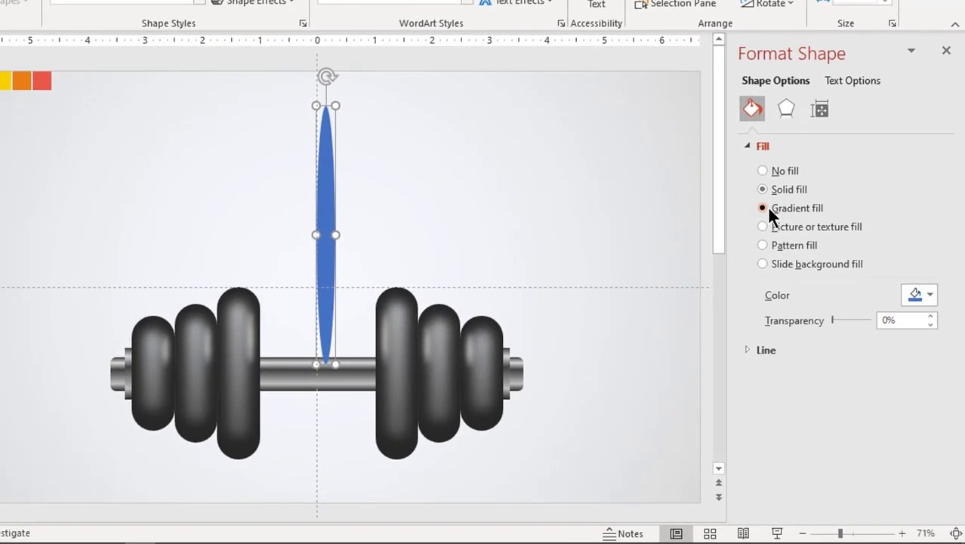
Give the oval a Path gradient from black to 100% transparent and nudge it slightly right.
left_click(794, 257)
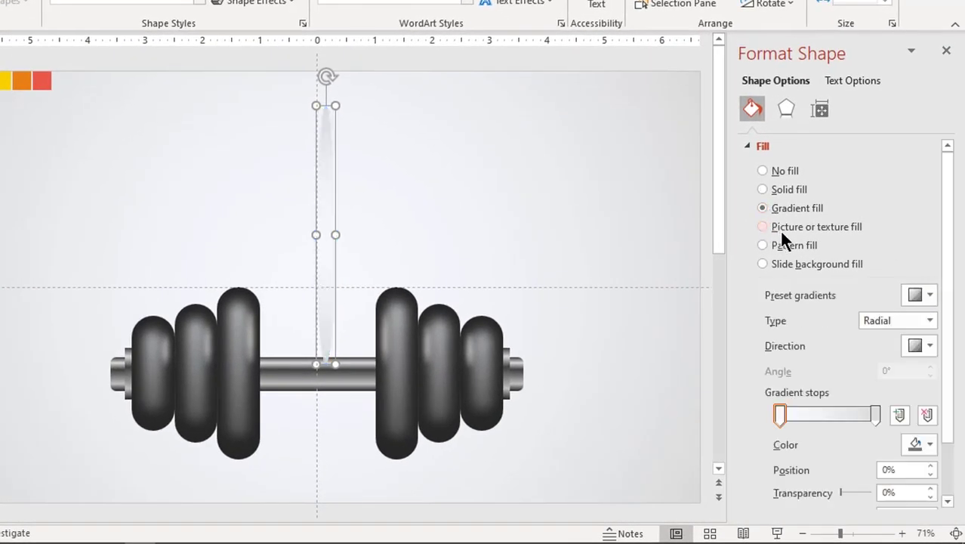
left_click(930, 322)
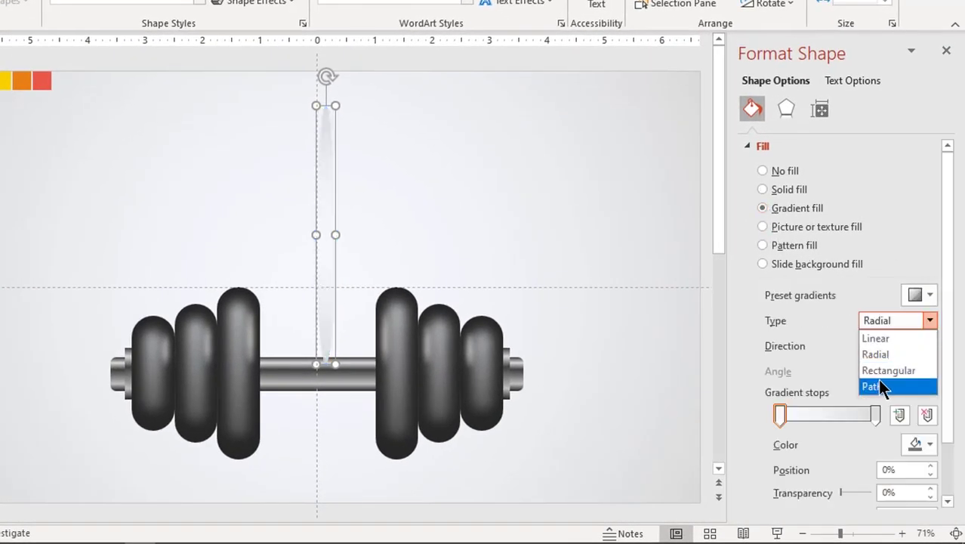
left_click(877, 379)
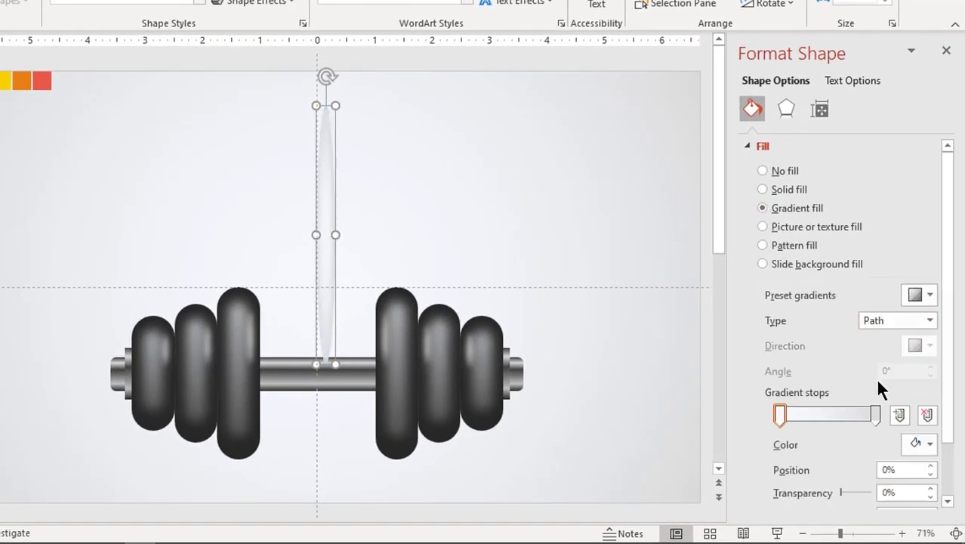
left_click(930, 445)
left_click(841, 321)
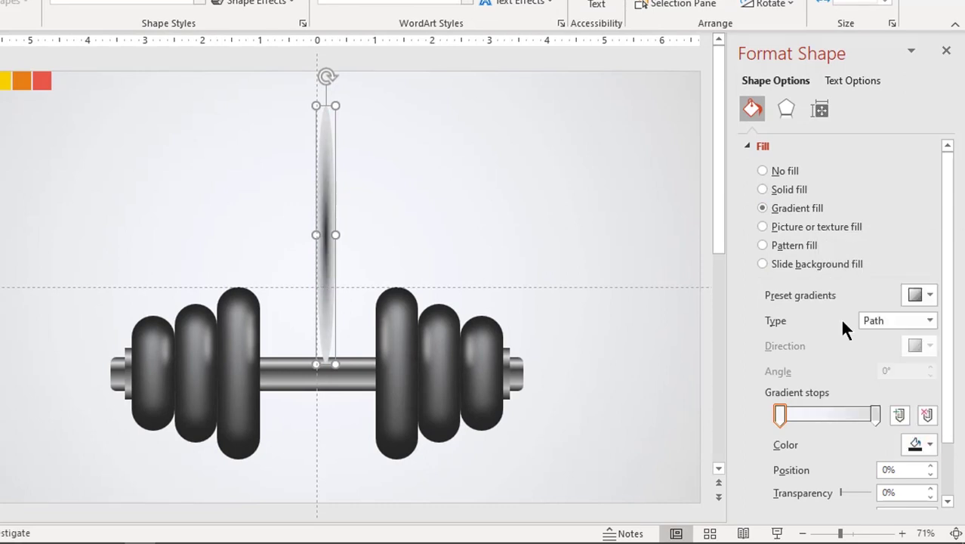
left_click(876, 411)
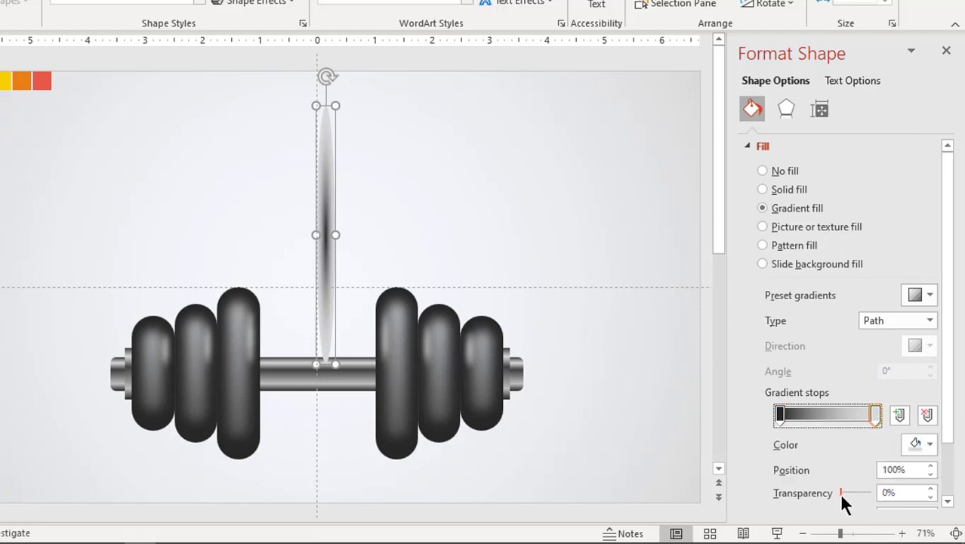
left_click_drag(839, 493, 877, 488)
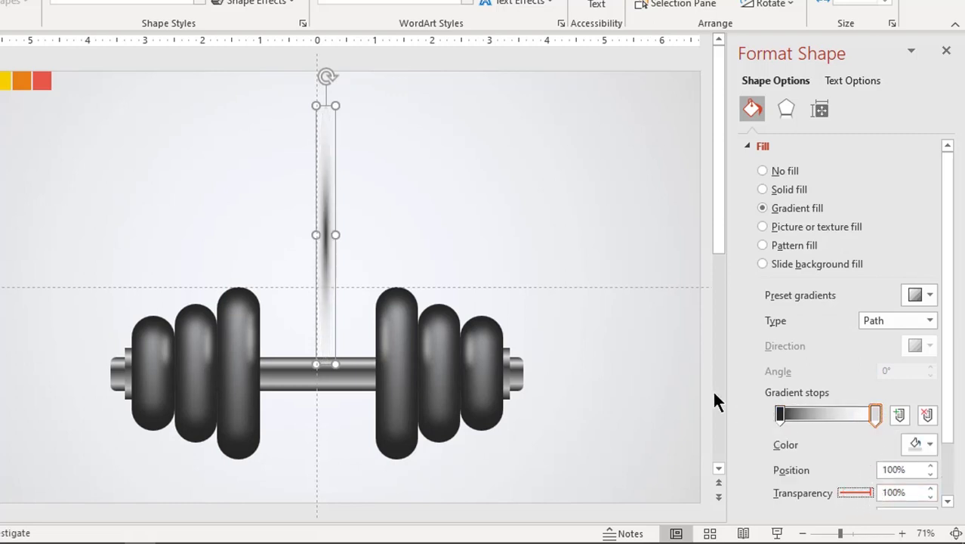
left_click_drag(332, 365, 336, 409)
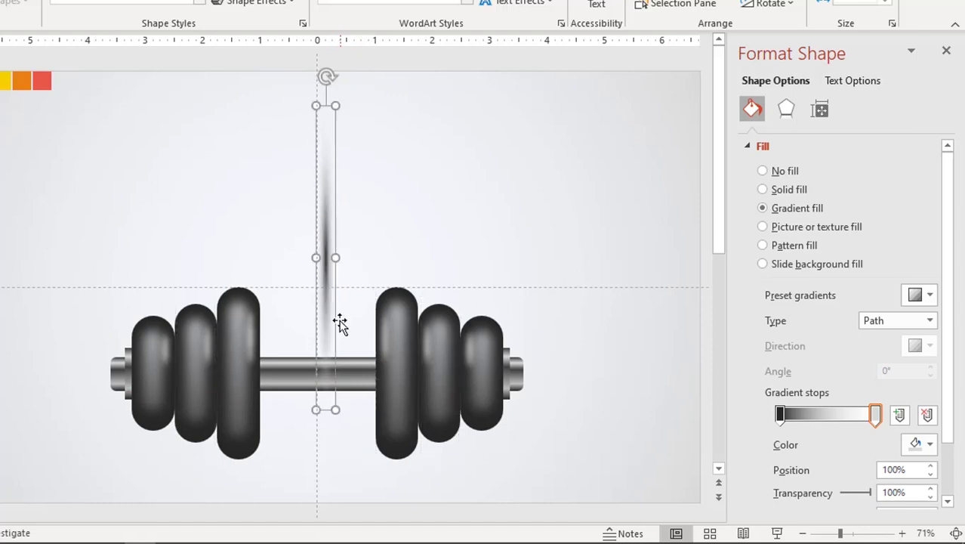
left_click_drag(334, 273, 334, 277)
Paste the shadow oval as a picture on the slide's right side and delete the original shape.
right_click(334, 277)
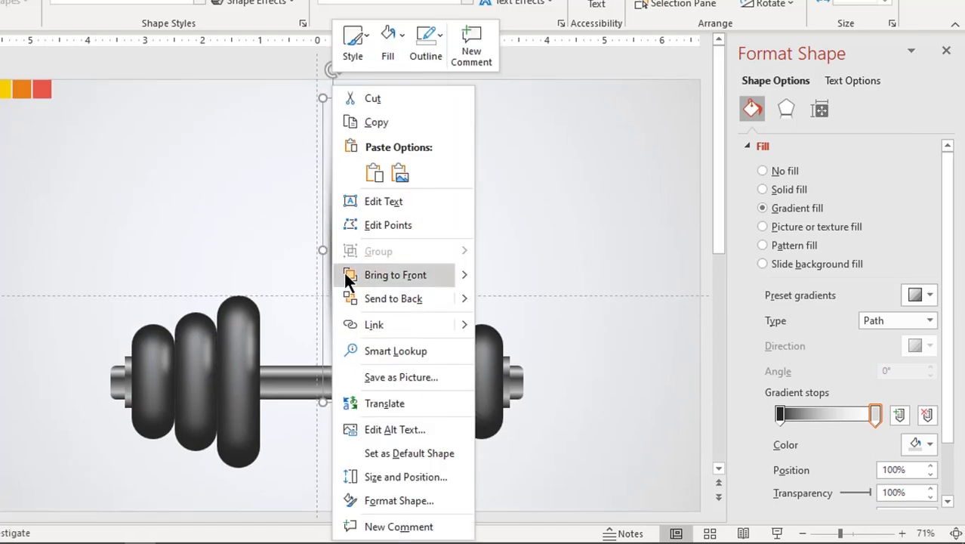
left_click(376, 122)
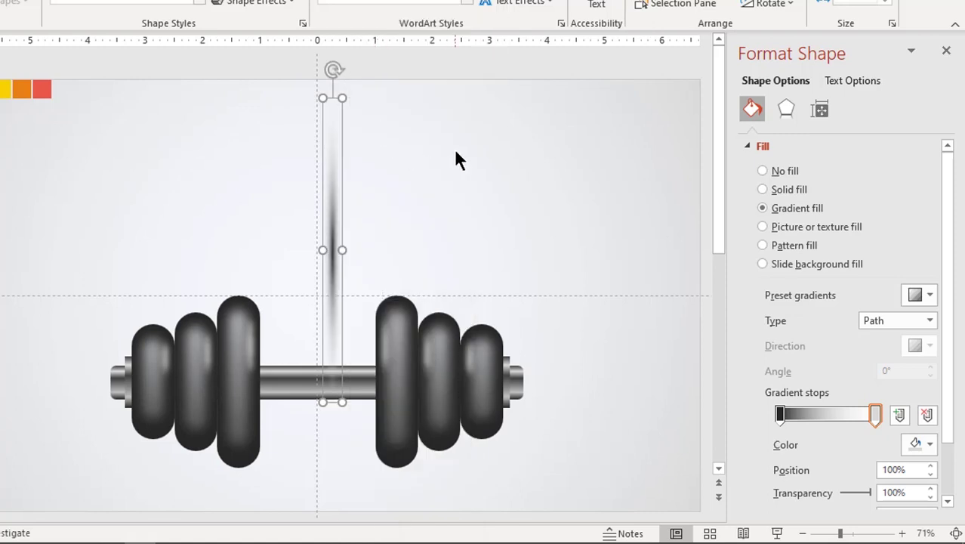
right_click(455, 154)
left_click(524, 191)
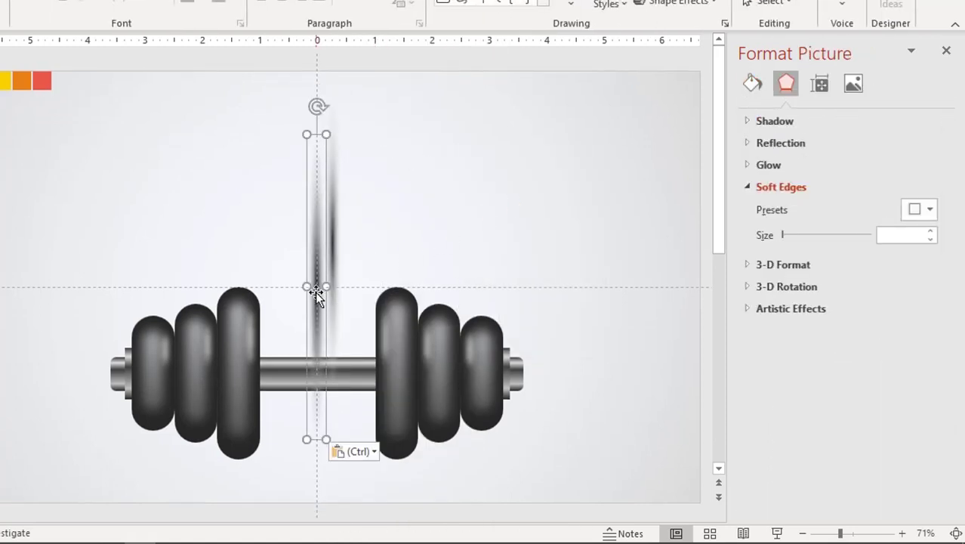
mouse_move(318, 295)
left_mouse_down()
mouse_move(451, 254)
mouse_move(556, 254)
left_mouse_up()
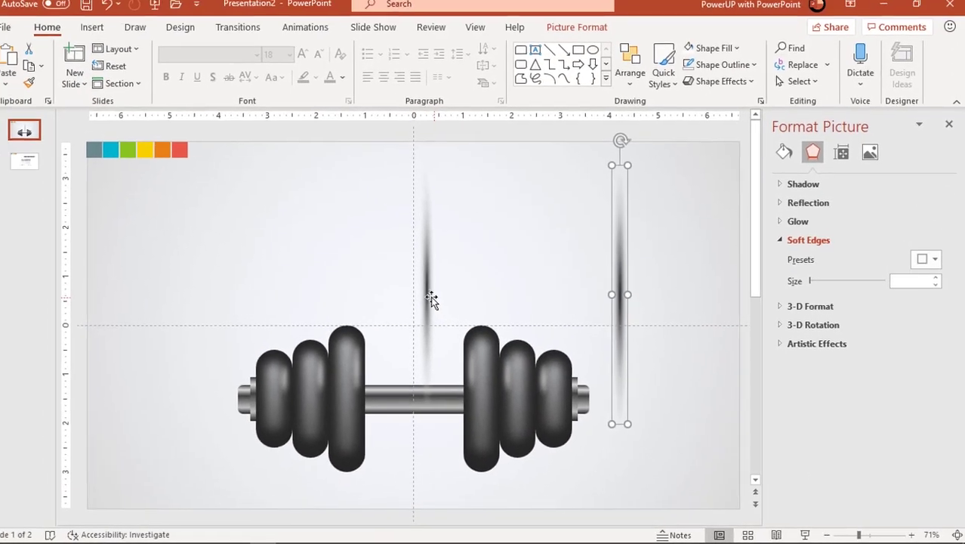
left_click(432, 299)
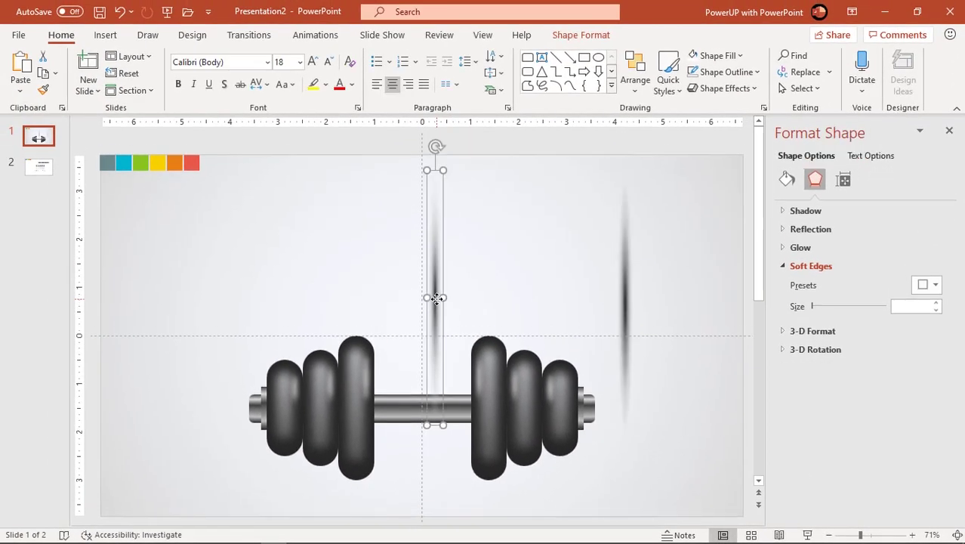
key("Delete")
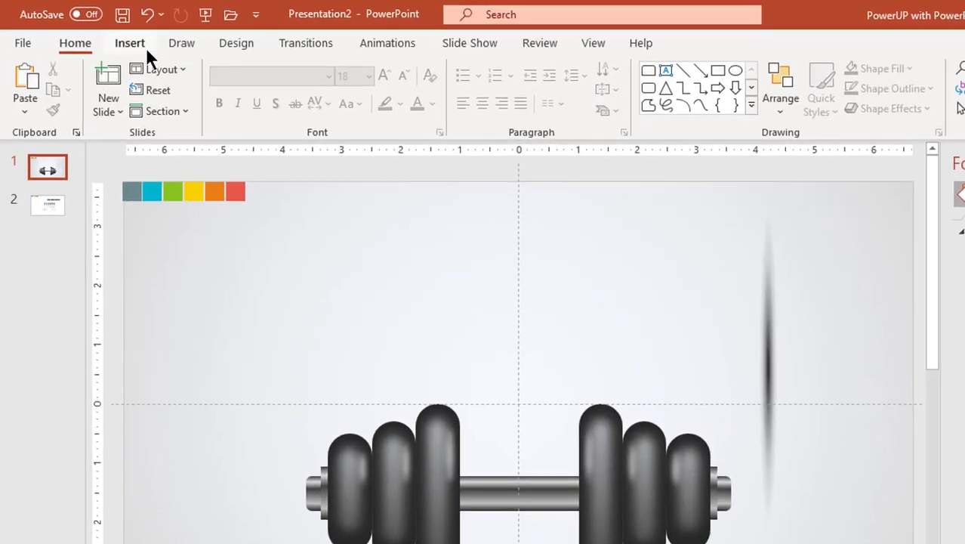
Draw a tall rectangle over part of the right-side shadow picture.
left_click(112, 39)
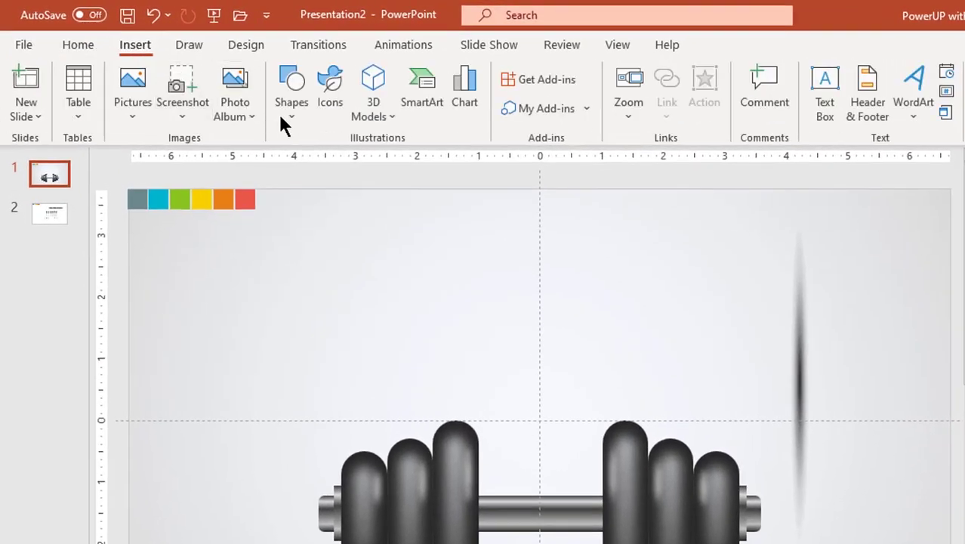
left_click(286, 114)
left_click(354, 163)
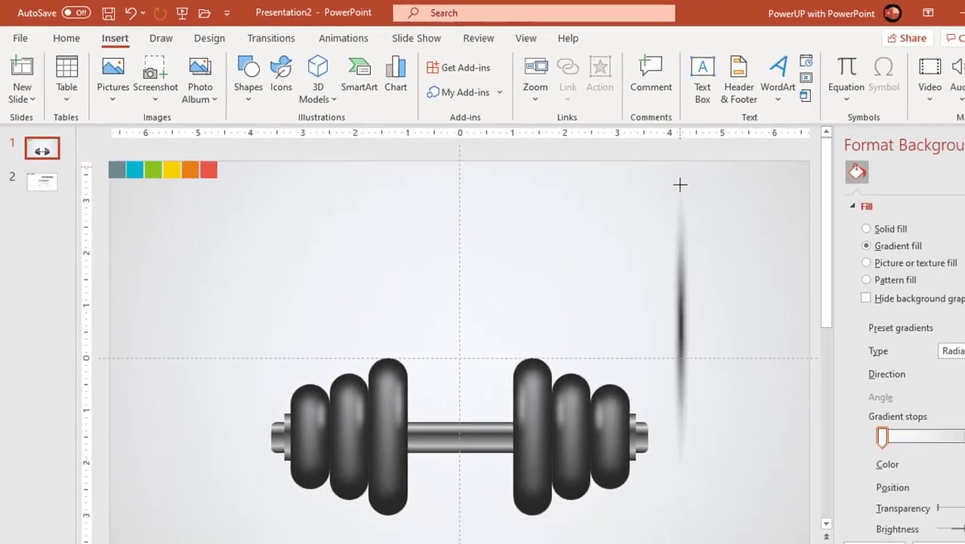
left_click_drag(625, 156, 695, 473)
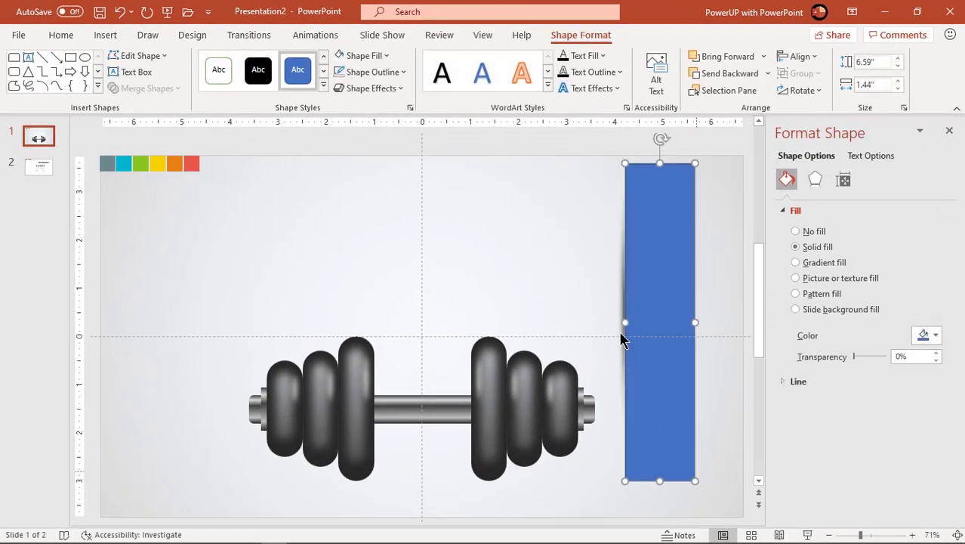
Subtract the rectangle from the shadow picture using Merge Shapes.
left_click(617, 333)
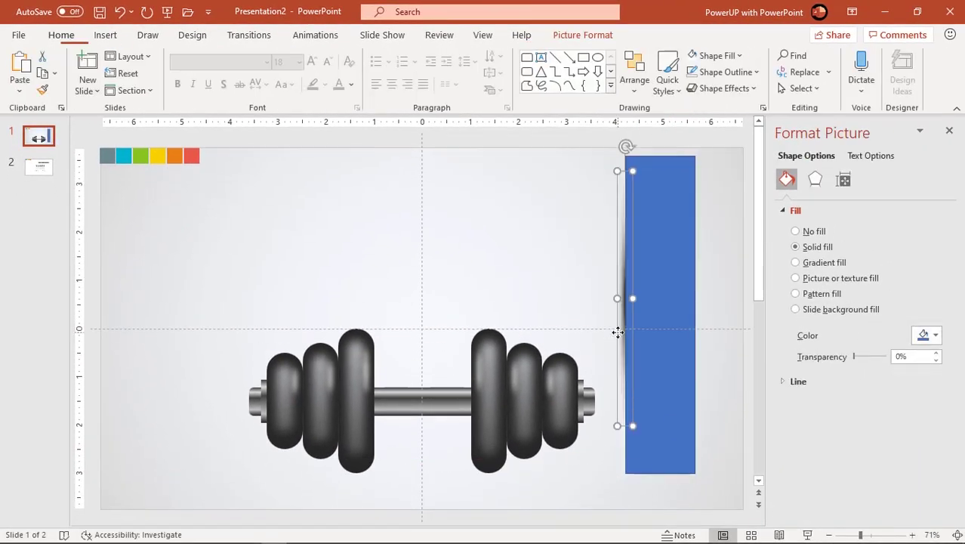
left_click(680, 312, "shift")
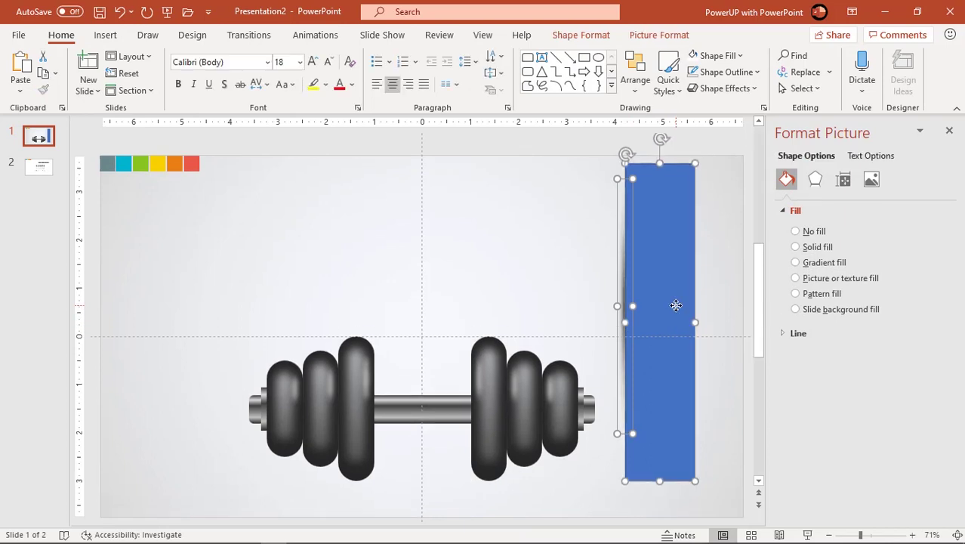
left_click(581, 35)
left_click(171, 89)
left_click(144, 182)
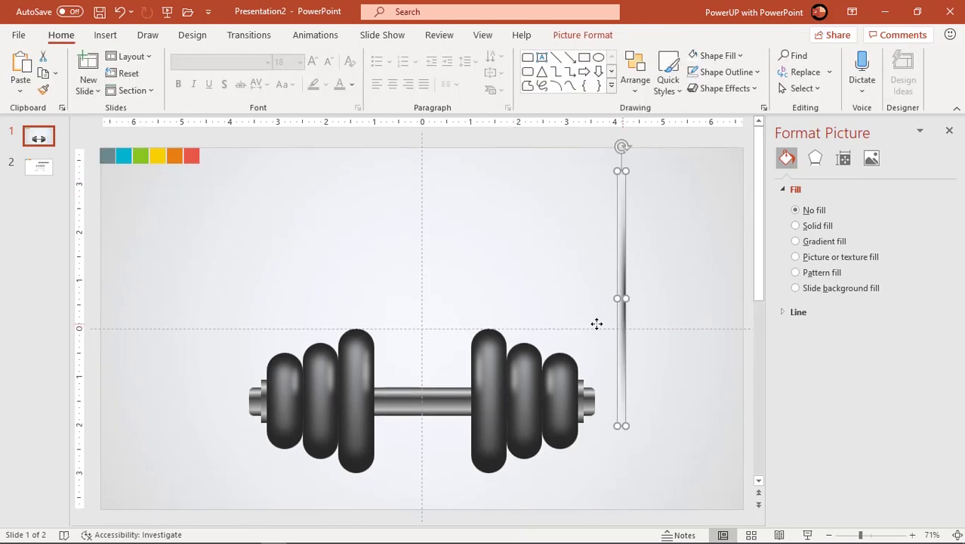
Move the shadow strip beside the left inner plate and send it to the back.
left_click_drag(586, 323, 370, 333)
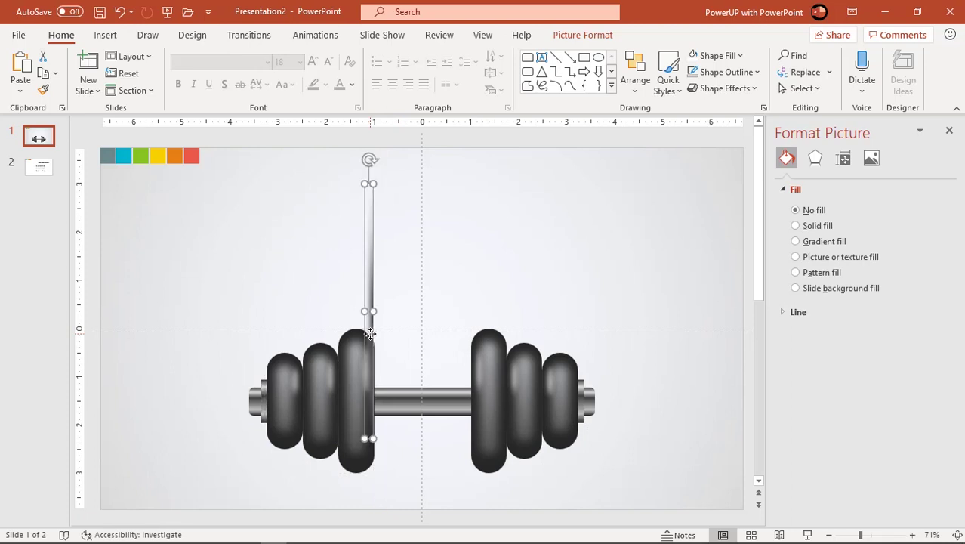
right_click(370, 333)
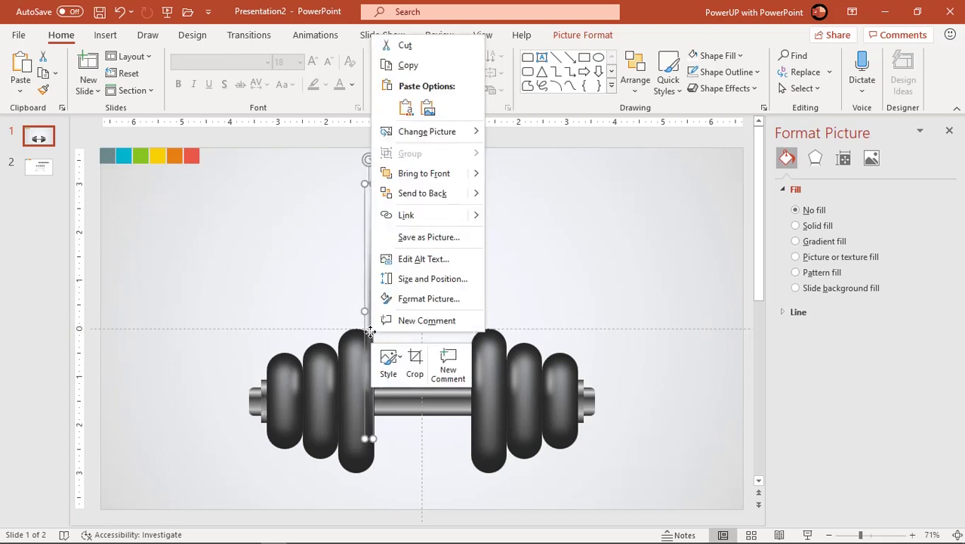
left_click(428, 198)
left_click(462, 252)
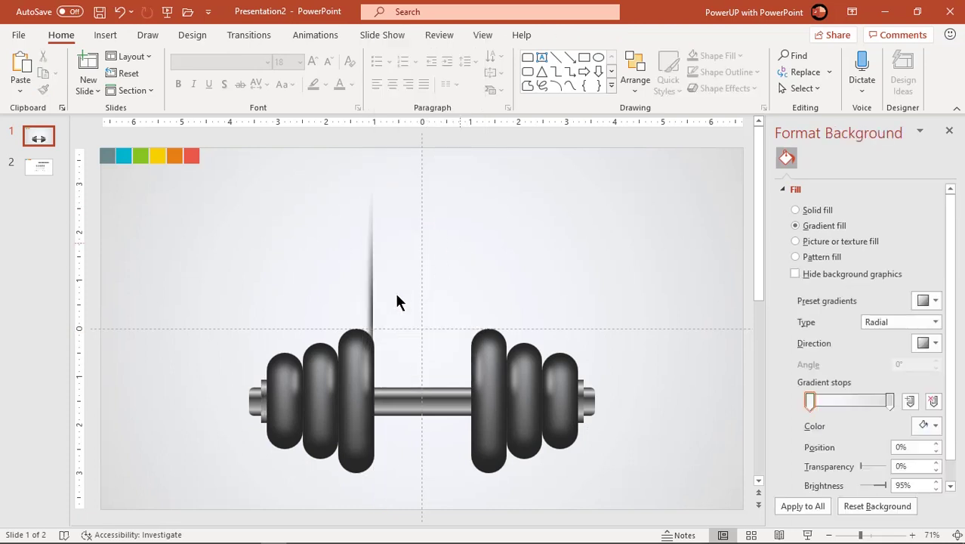
Narrow the shadow strip from its left edge and review the result.
left_click(371, 292)
scroll(371, 302, "up", 4, "ctrl")
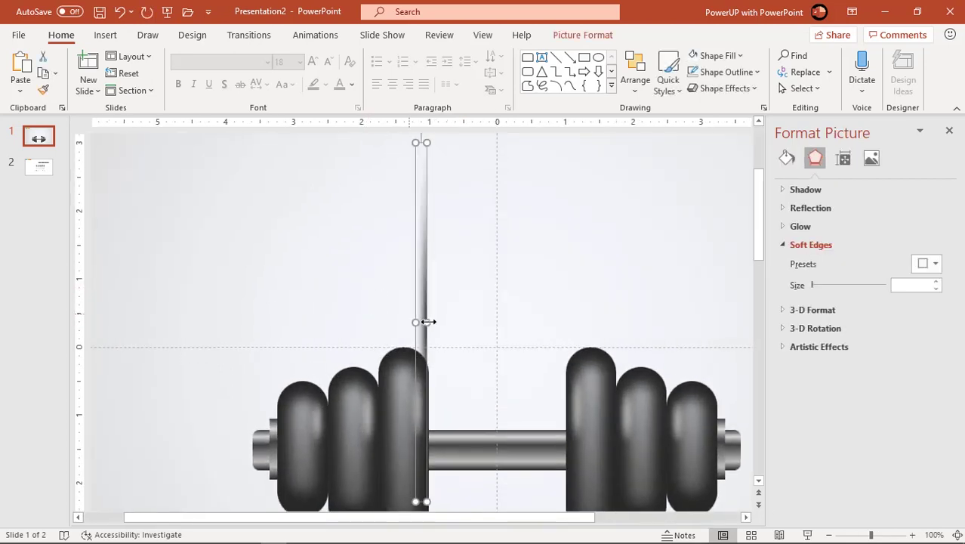
scroll(429, 322, "up", 4, "ctrl")
scroll(429, 322, "up", 5, "ctrl")
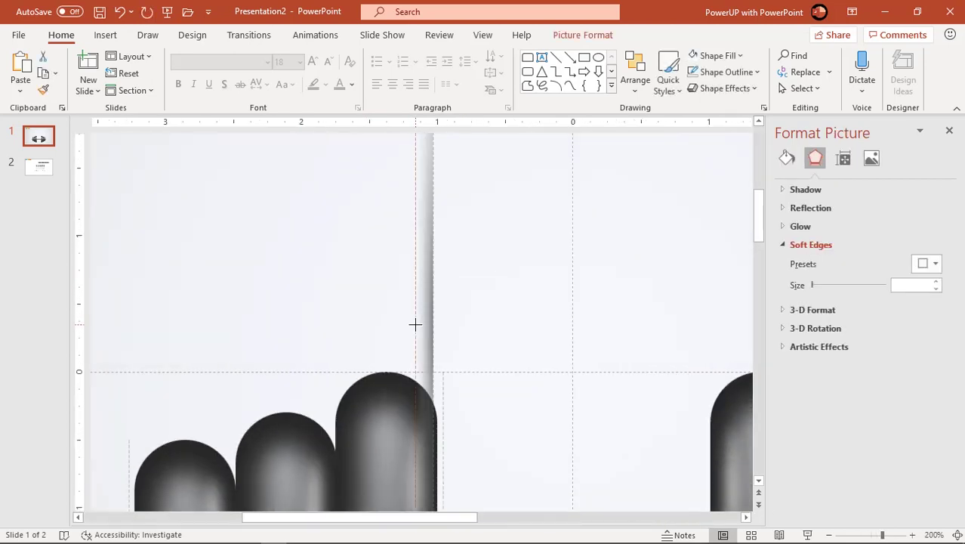
left_click_drag(410, 323, 424, 322)
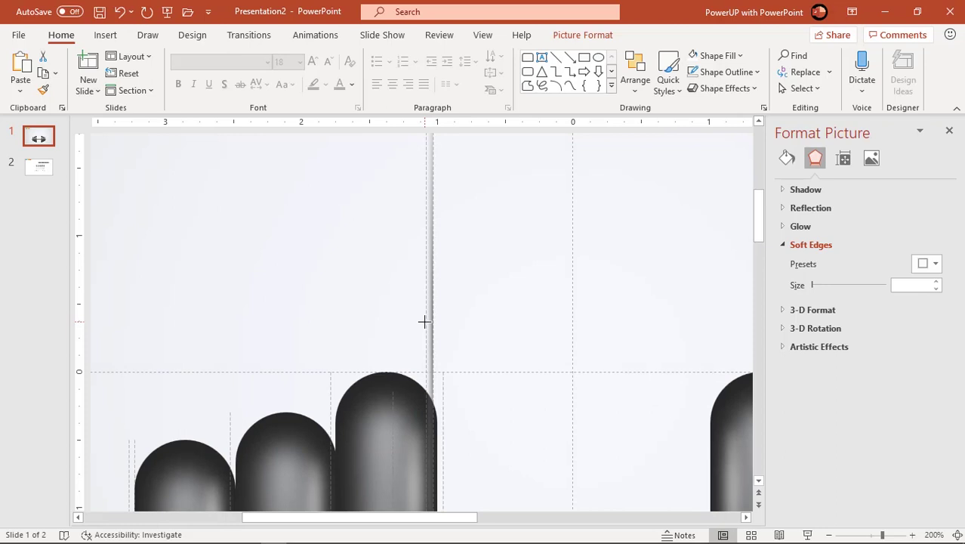
left_click(440, 329)
left_click(431, 333)
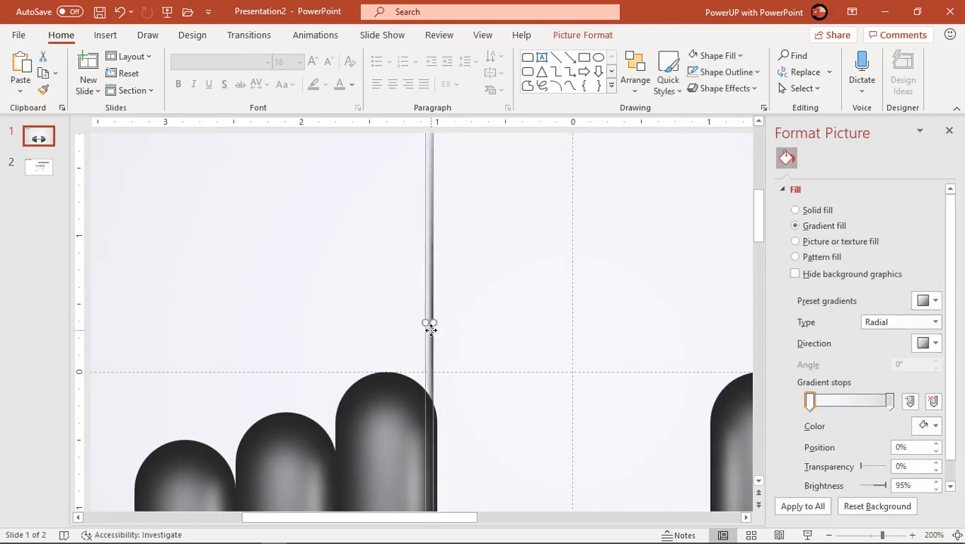
scroll(426, 332, "down", 2, "ctrl")
scroll(431, 332, "down", 2, "ctrl")
scroll(433, 335, "down", 1, "ctrl")
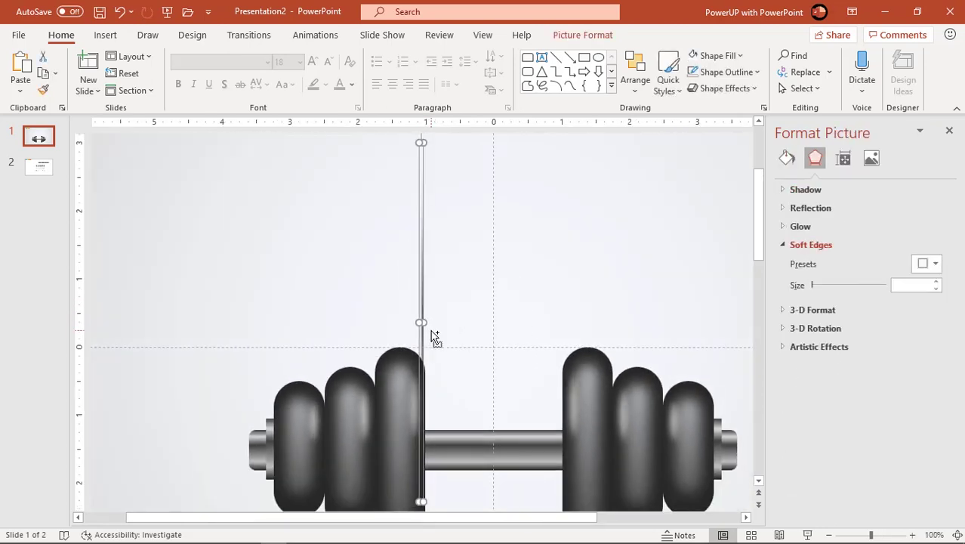
scroll(430, 332, "down", 1, "ctrl")
left_click(415, 306)
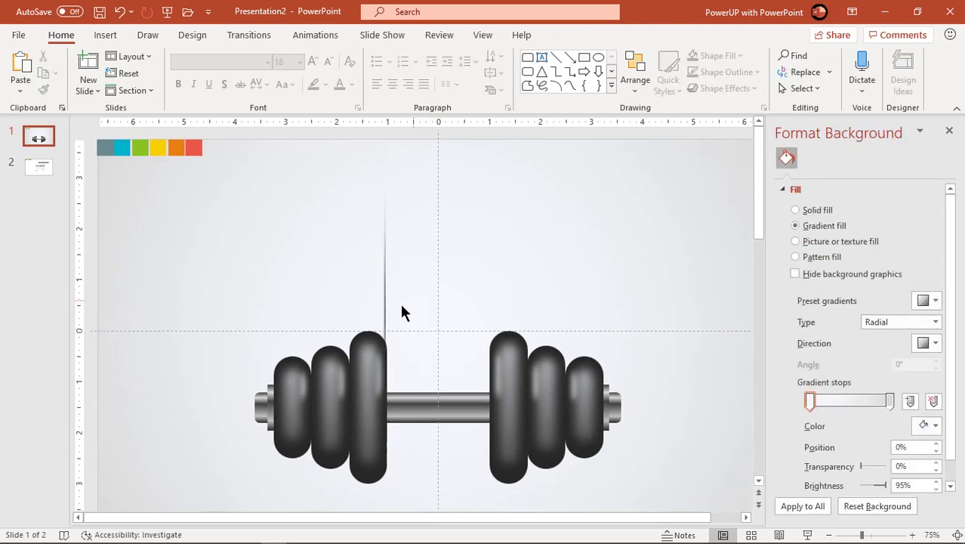
left_click(387, 310)
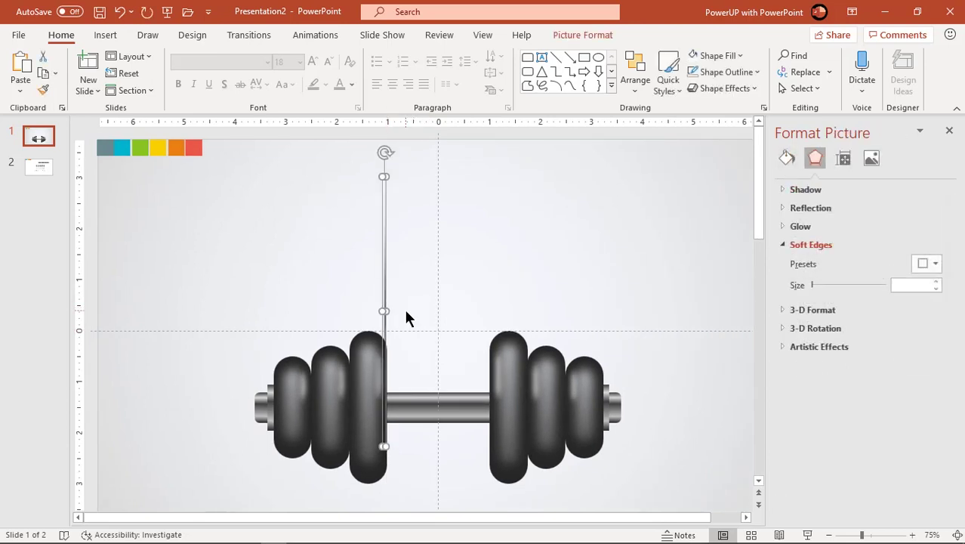
left_click(408, 306)
Position the shadow strip over the inner left plate and copy it onto the middle plate.
left_click(387, 298)
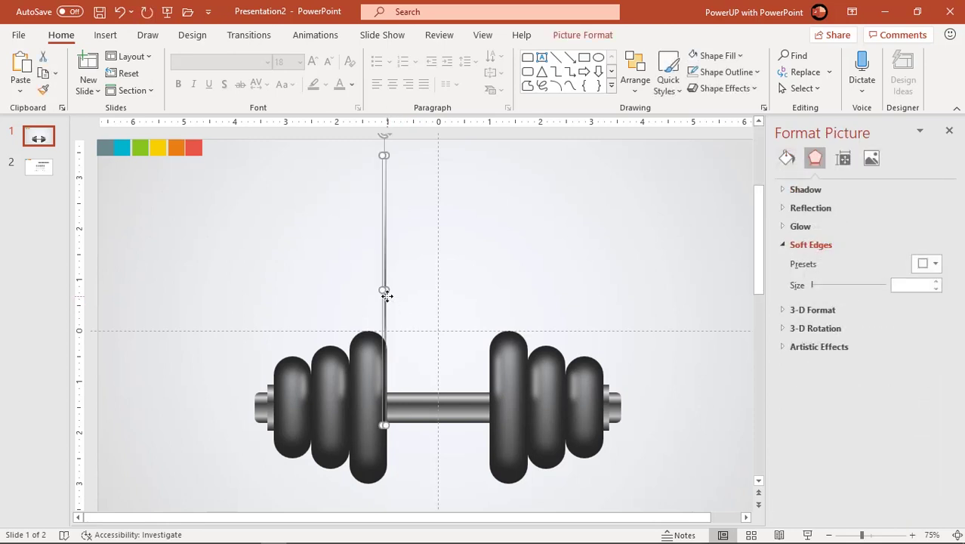
mouse_move(385, 296)
left_mouse_down()
mouse_move(395, 319)
mouse_move(349, 320)
left_mouse_up()
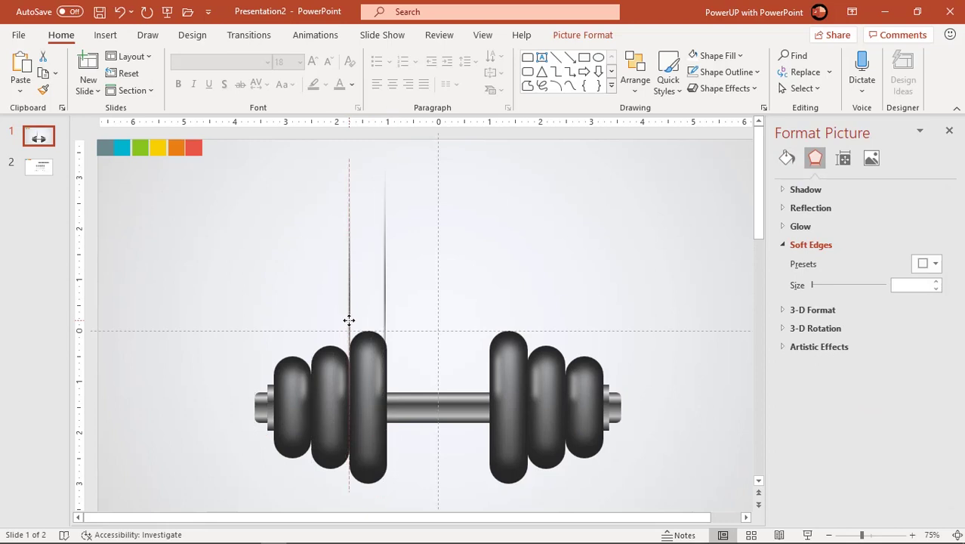
left_click(407, 295)
left_click(352, 302)
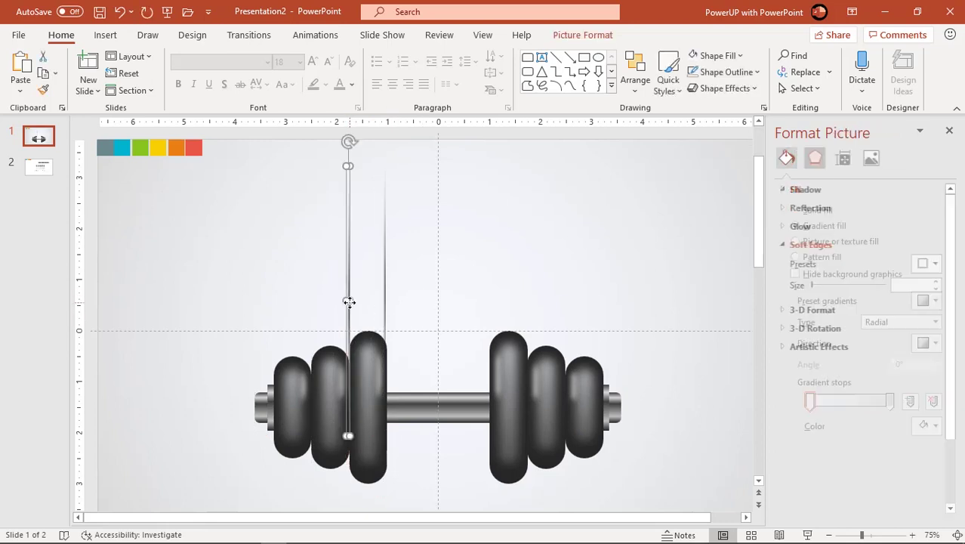
left_click_drag(351, 318, 310, 326)
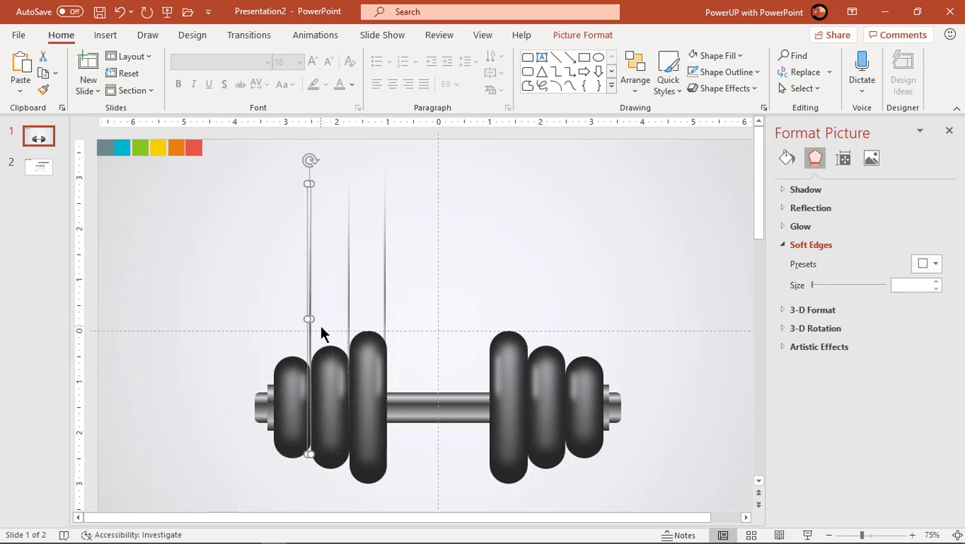
key("ctrl+z")
Select all three left shadow strips for grouping.
left_click(400, 273)
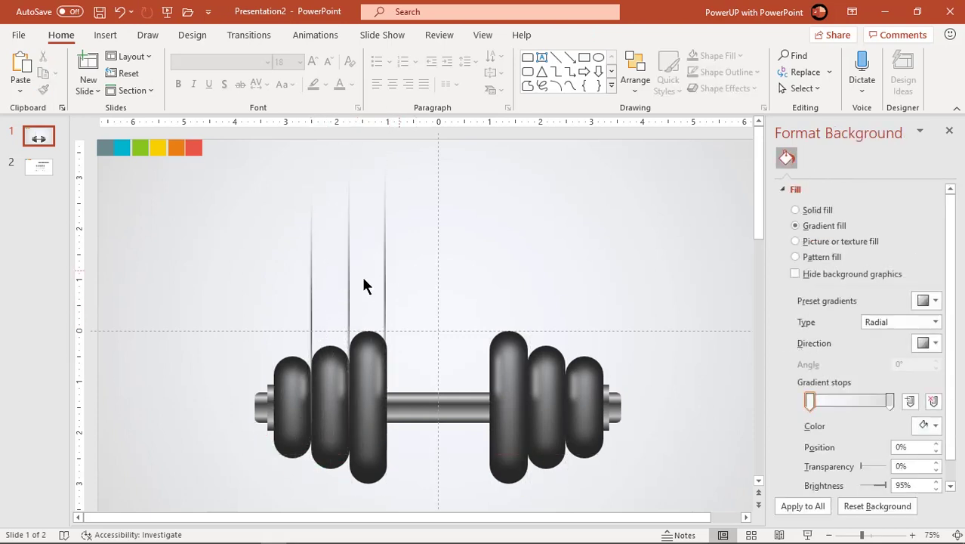
left_click(310, 294)
left_click(347, 291, "shift")
left_click(385, 279, "shift")
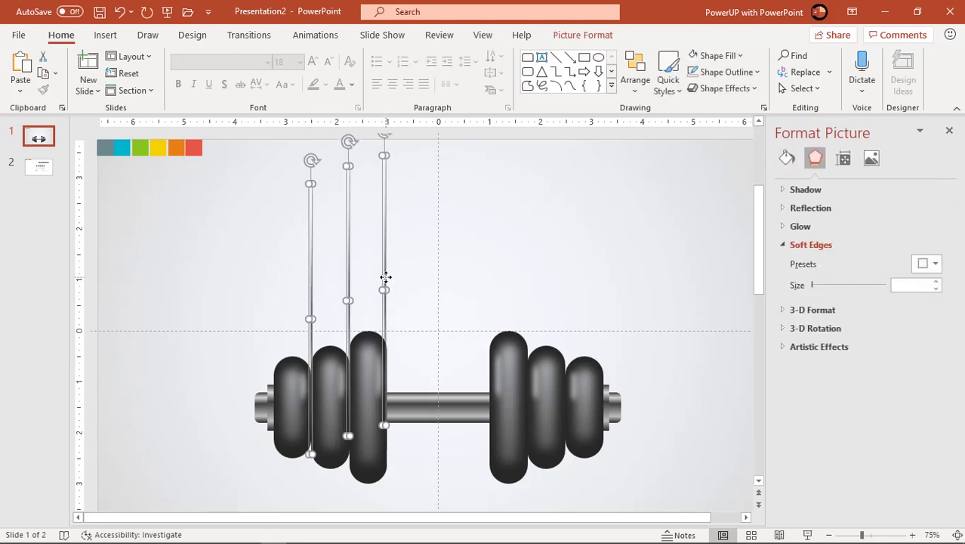
right_click(386, 276)
Group the left strips and make a horizontally flipped copy toward the right.
left_click(541, 100)
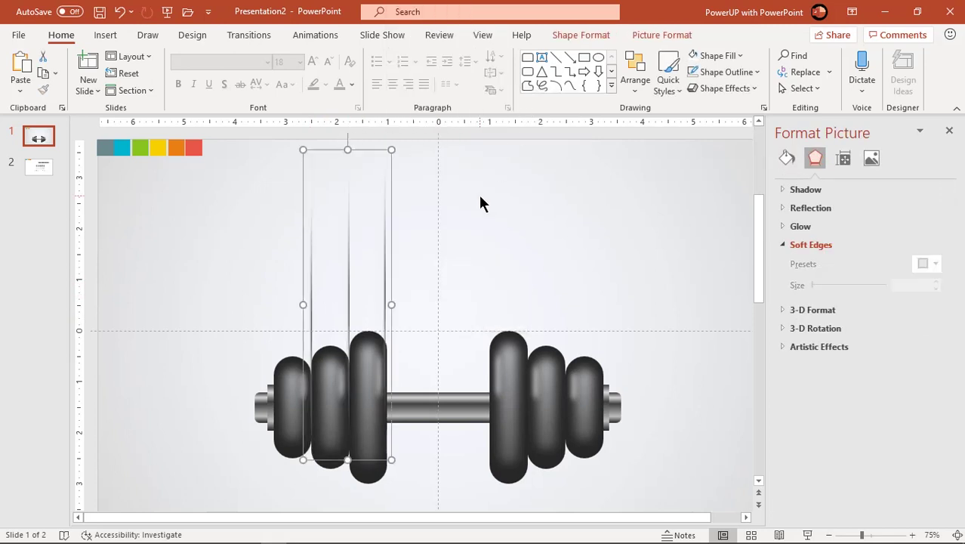
left_click_drag(401, 253, 540, 249, "ctrl")
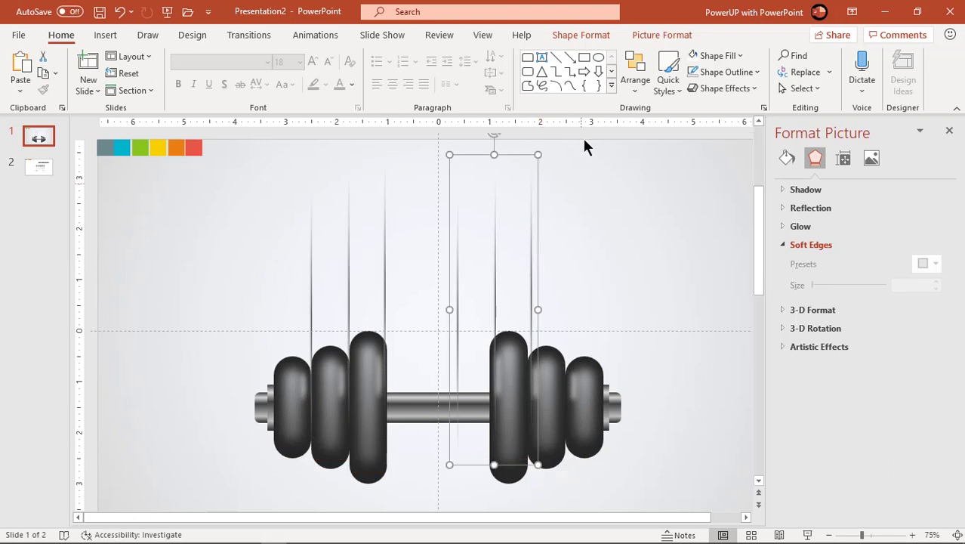
left_click(583, 35)
left_click(798, 90)
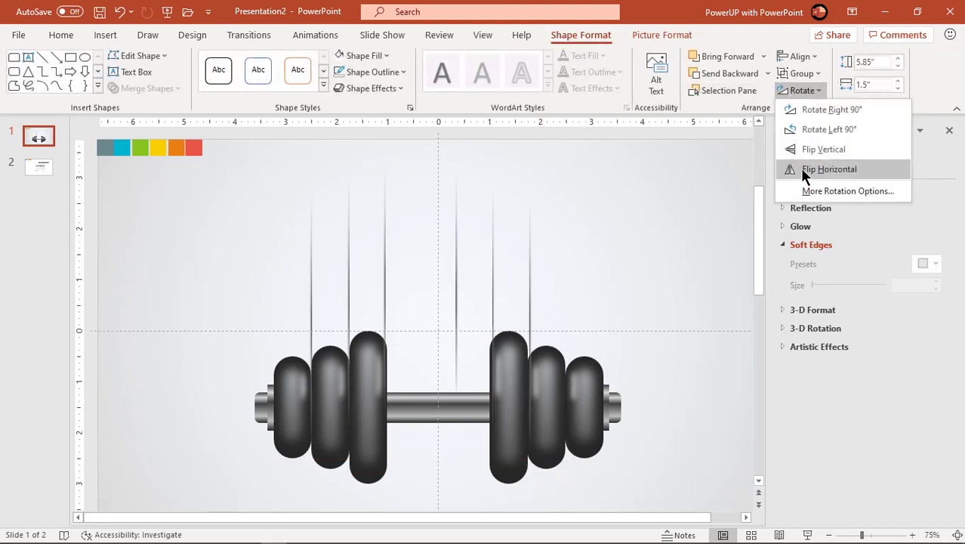
left_click(803, 170)
Position the mirrored strip group over the right weight plates.
mouse_move(530, 302)
left_mouse_down()
mouse_move(600, 303)
mouse_move(562, 304)
left_mouse_up()
key("ctrl+Left")
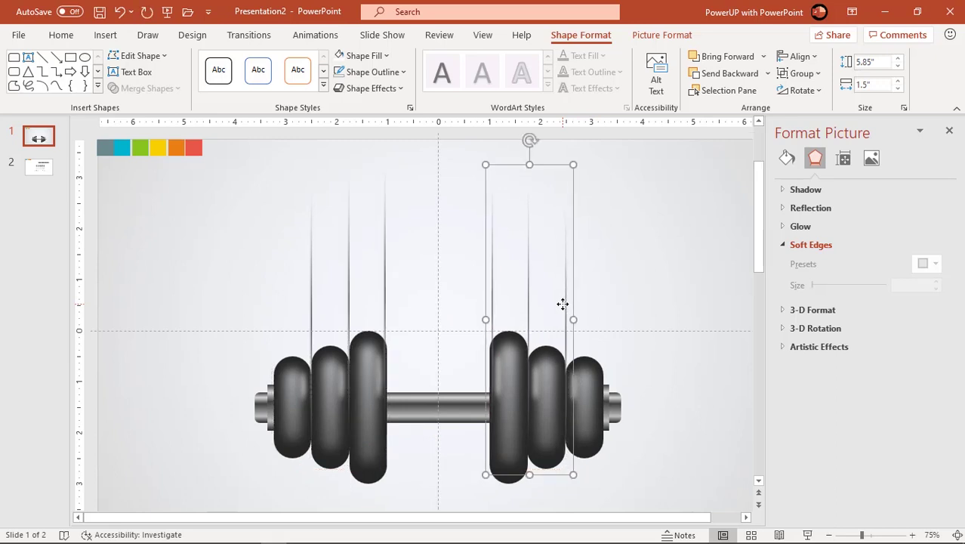
right_click(563, 303)
key("Escape")
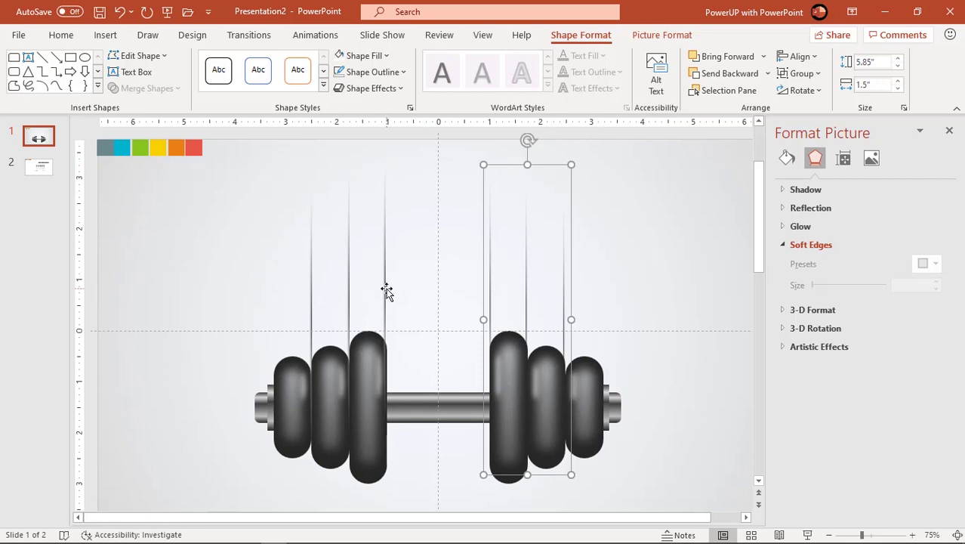
Top-align the left and right shadow strip groups.
left_click(386, 291)
right_click(386, 287)
key("Escape")
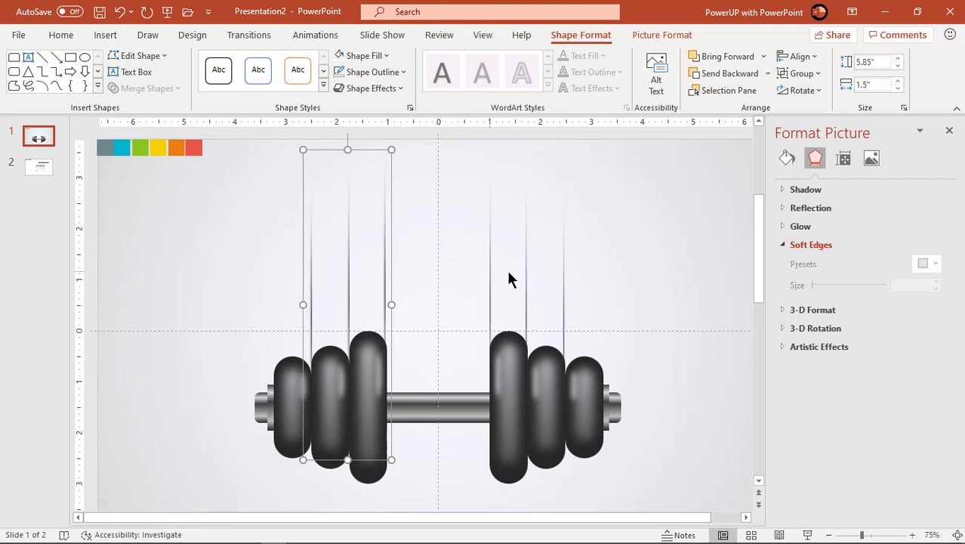
left_click(491, 279, "ctrl")
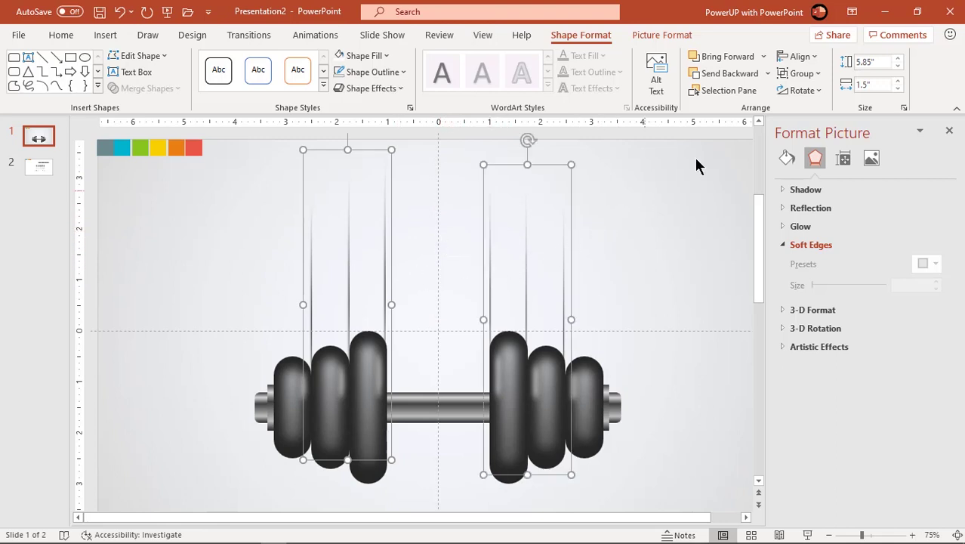
left_click(799, 55)
left_click(803, 136)
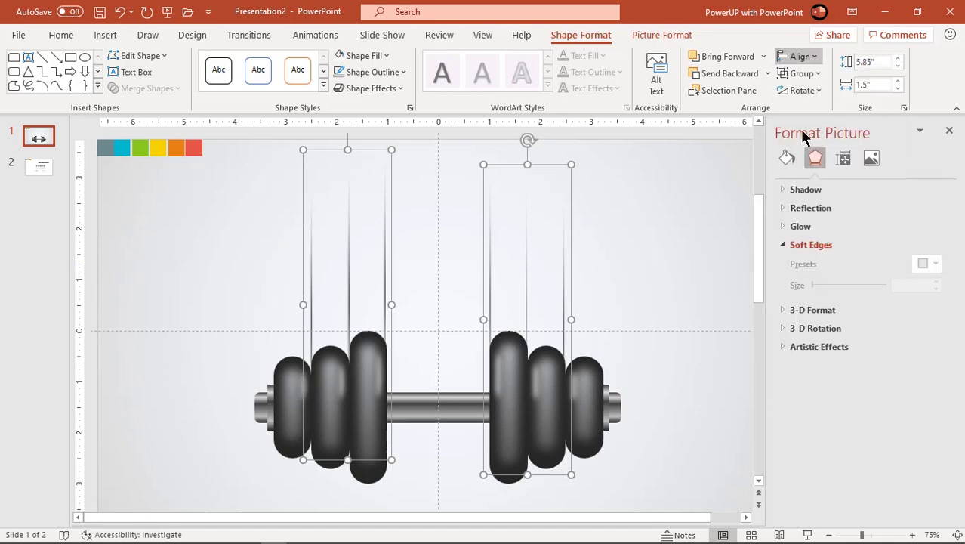
Ungroup both strip groups into six strips and nudge the outermost right strip right.
right_click(564, 284)
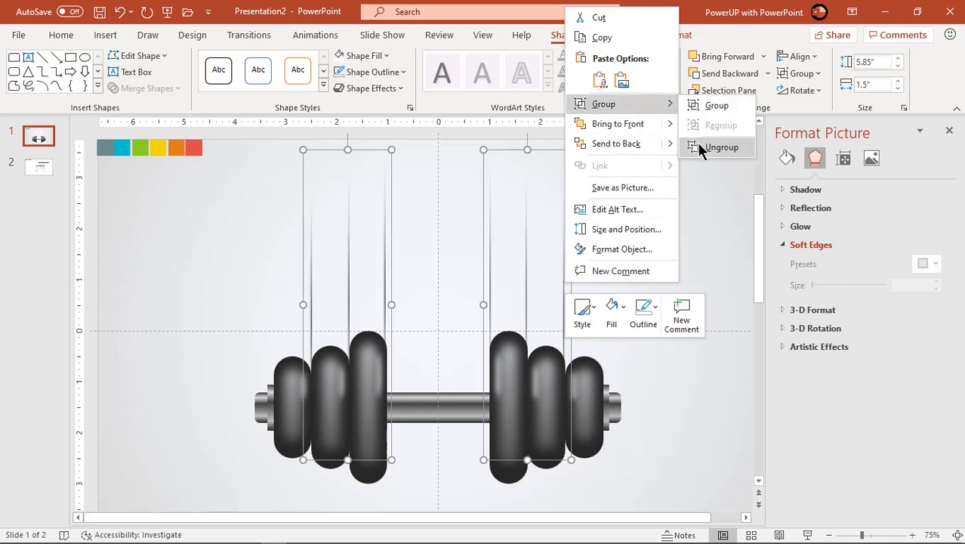
left_click(696, 144)
scroll(619, 266, "up", 3, "ctrl")
scroll(619, 267, "up", 2, "ctrl")
left_click(571, 317)
left_click(631, 323)
key("Right")
key("Right")
left_click(275, 327)
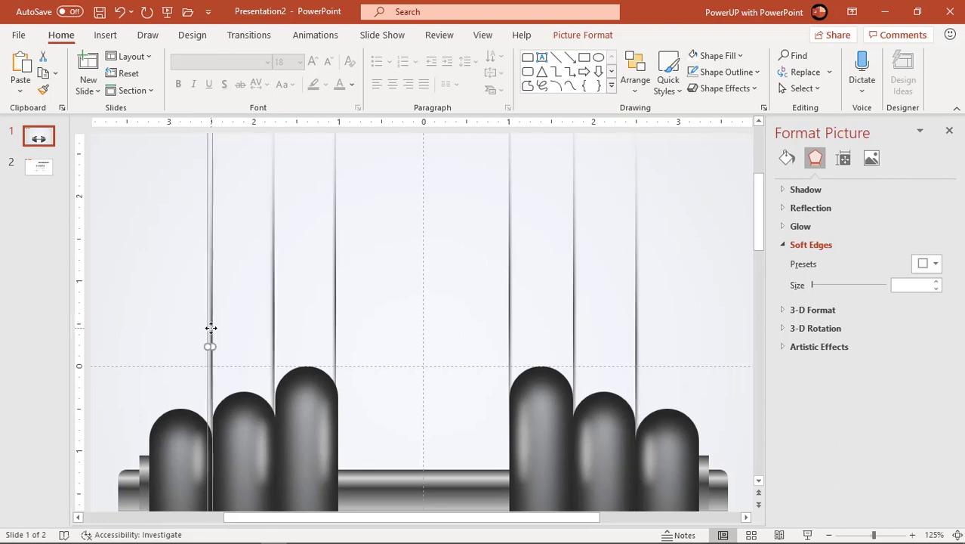
scroll(211, 332, "down", 3)
scroll(213, 318, "down", 2)
left_click(229, 293)
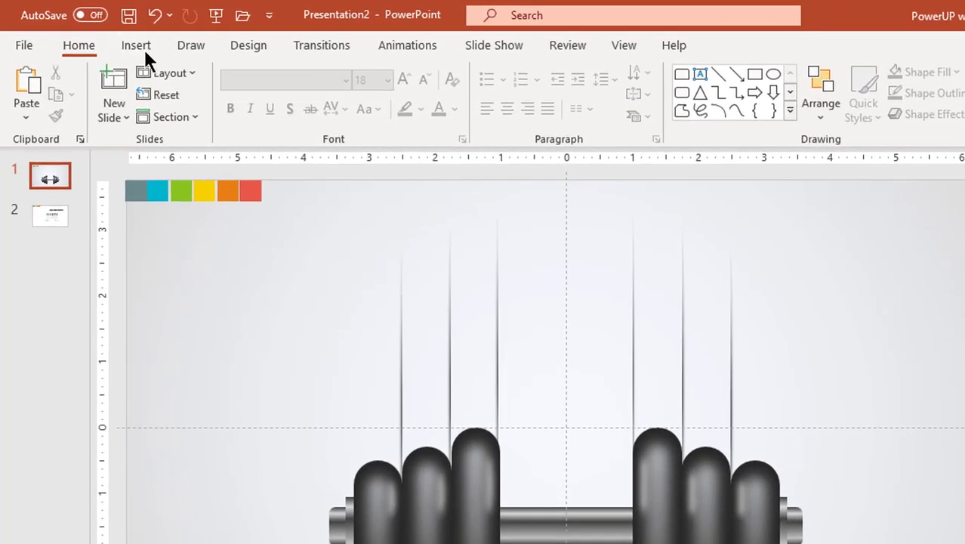
Draw a blue rectangle behind the inner left plate, extended down to the handle.
left_click(143, 48)
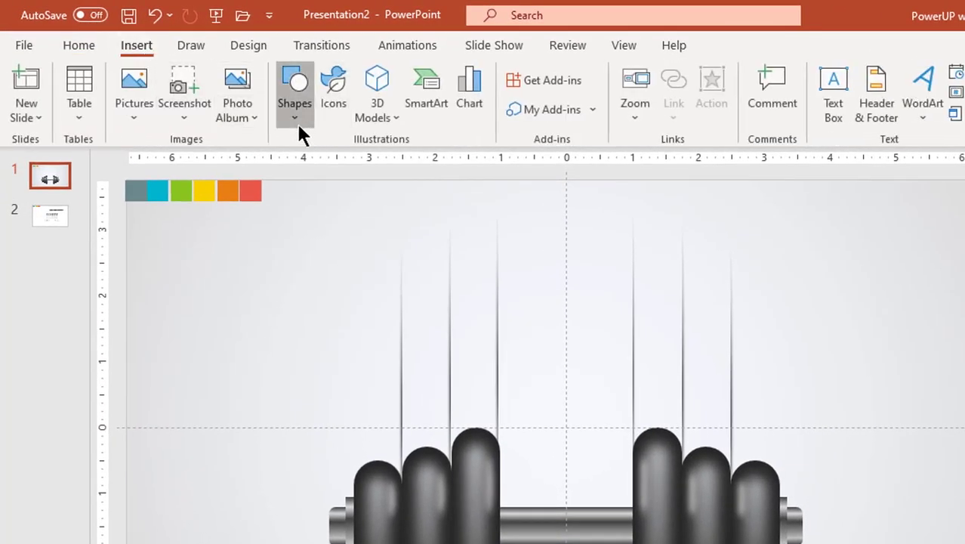
left_click(299, 125)
left_click(360, 166)
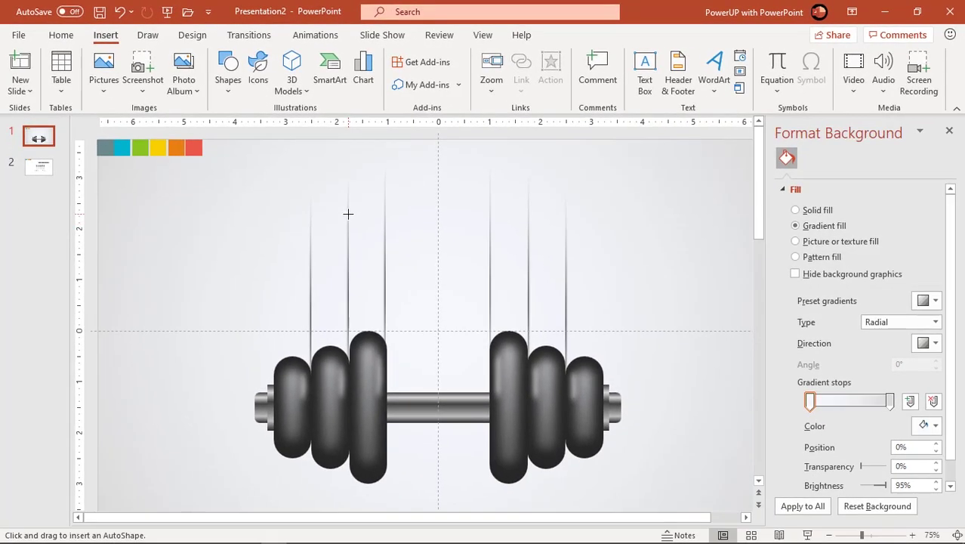
left_click_drag(348, 204, 386, 351)
right_click(373, 321)
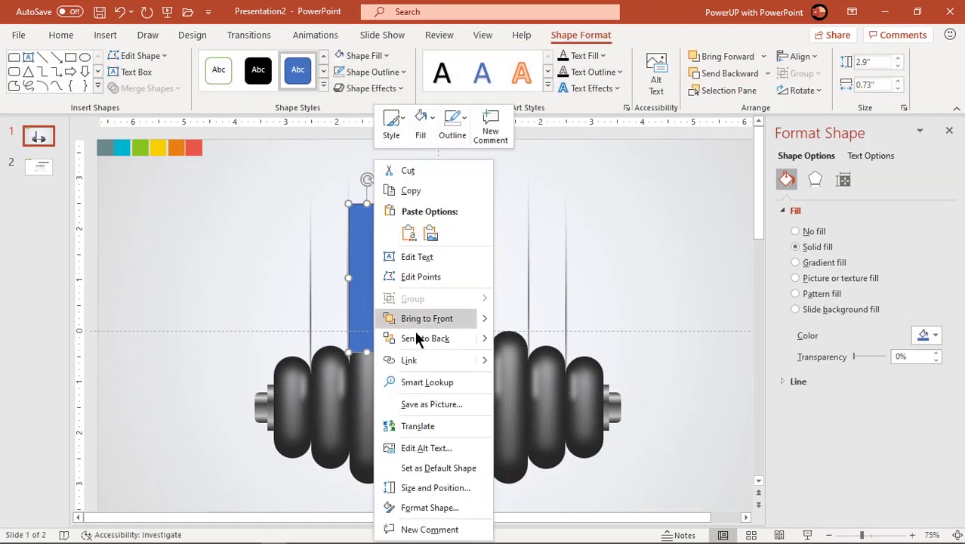
left_click(415, 337)
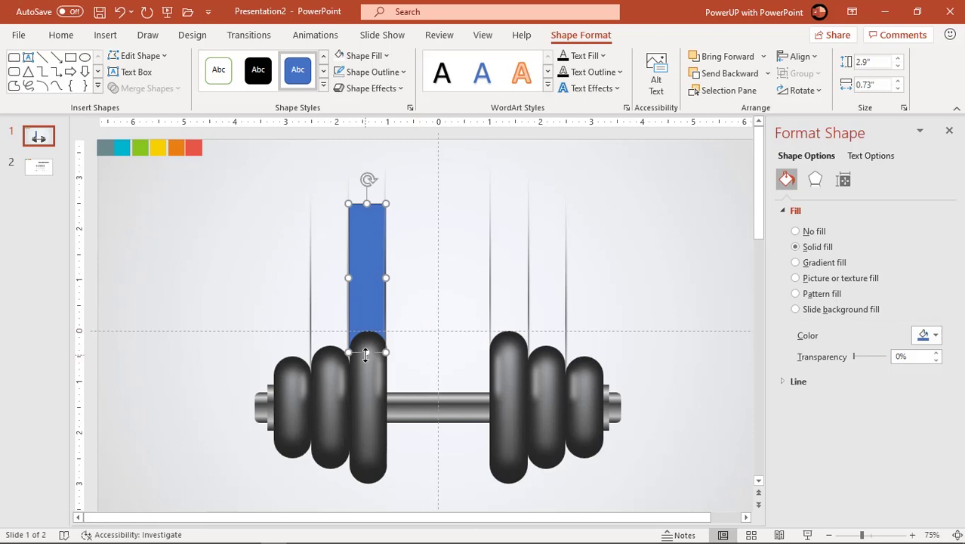
left_click_drag(365, 354, 368, 408)
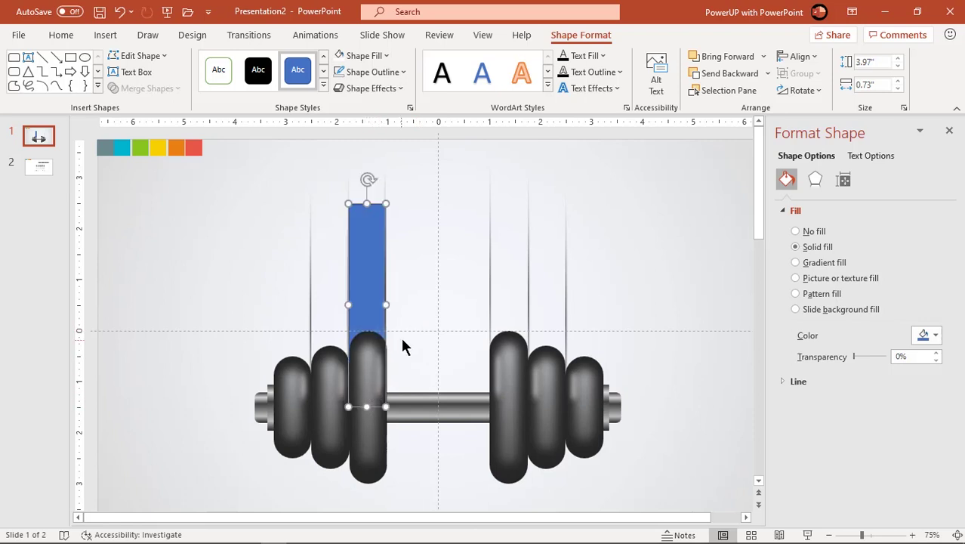
left_click(412, 291)
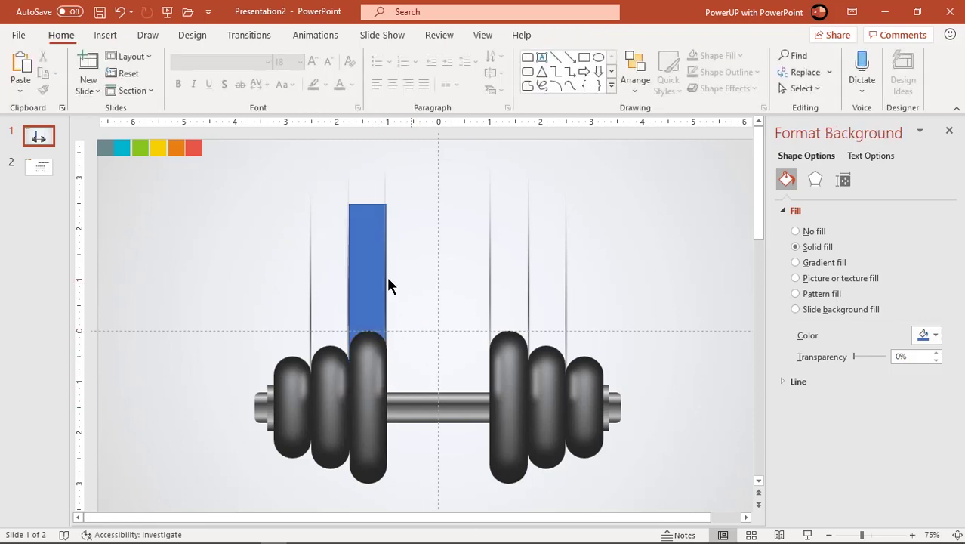
left_click(369, 273)
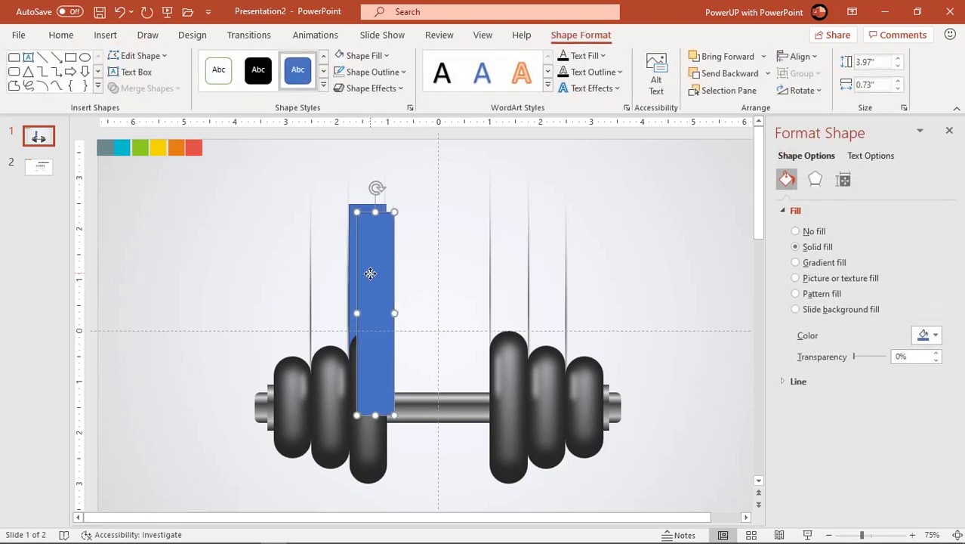
Add two progressively shorter copies of the bar to its left.
left_click_drag(369, 273, 326, 263)
left_click_drag(330, 204, 328, 222)
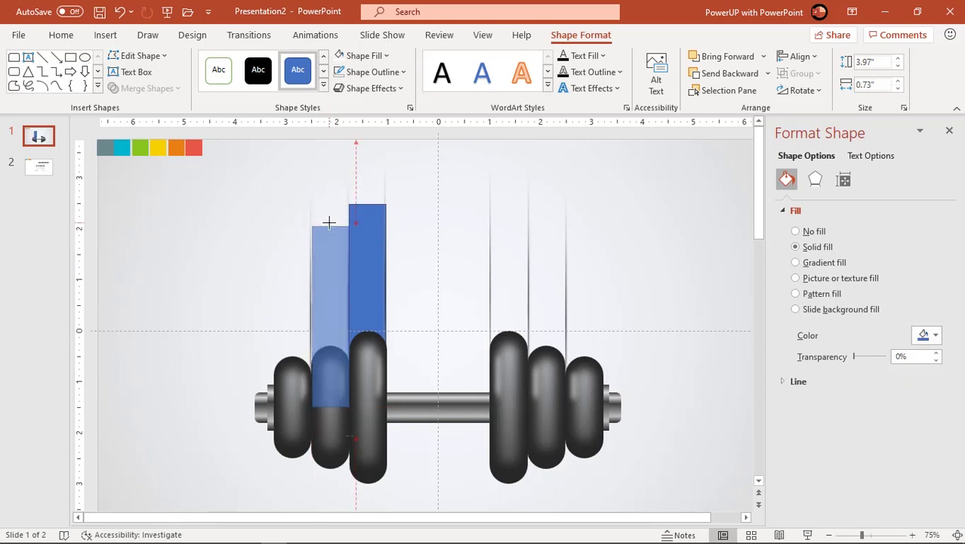
left_click_drag(327, 223, 327, 225)
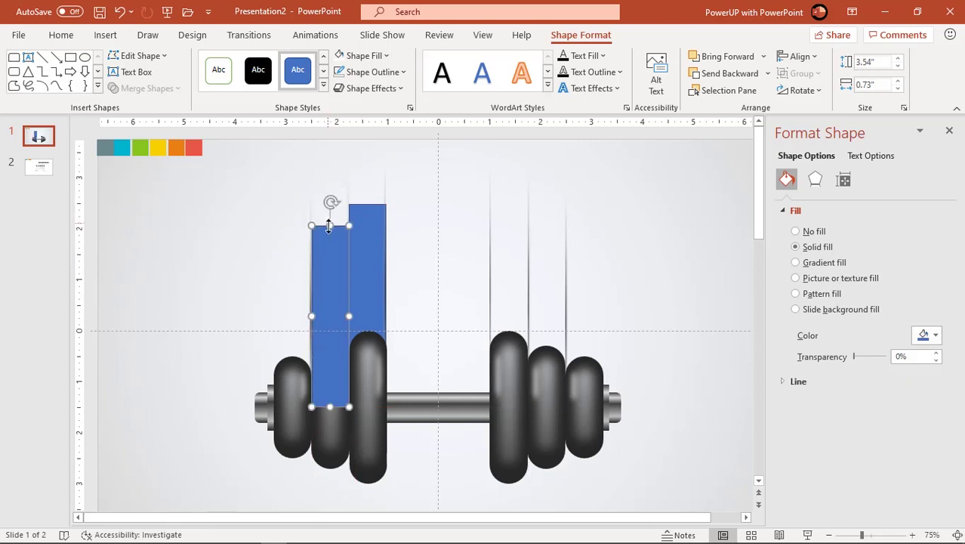
left_click(416, 246)
left_click(333, 270)
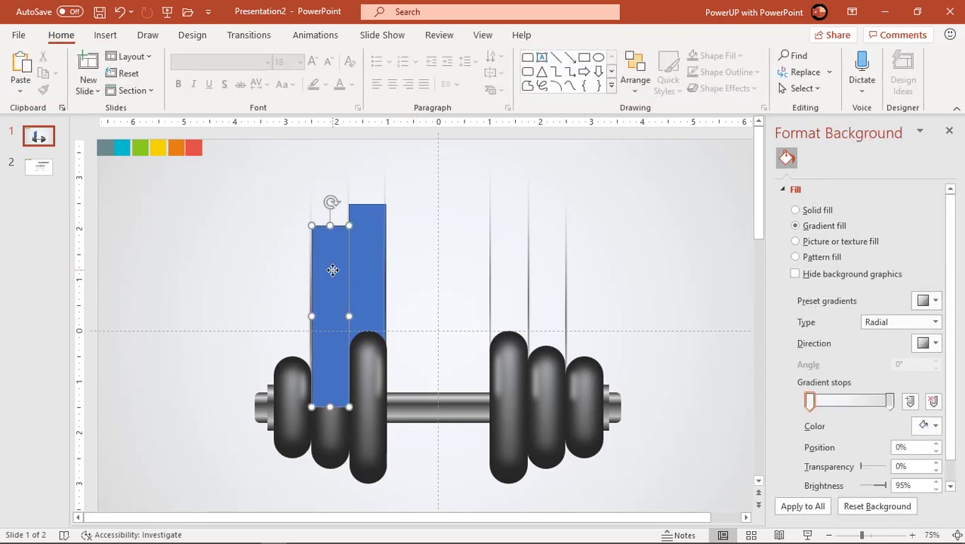
mouse_move(333, 278)
left_mouse_down()
mouse_move(306, 286)
mouse_move(290, 275)
left_mouse_up()
left_click_drag(293, 225, 290, 248)
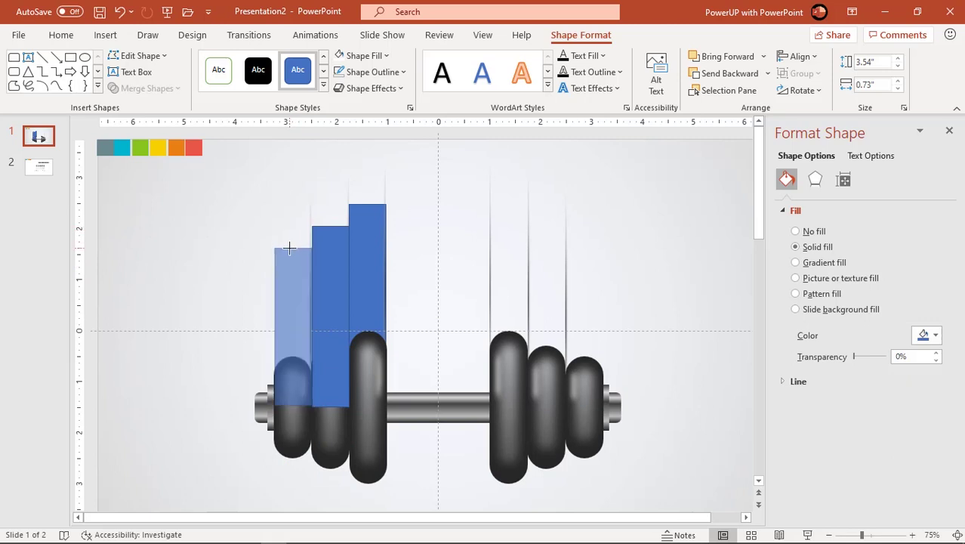
left_click_drag(285, 259, 288, 249)
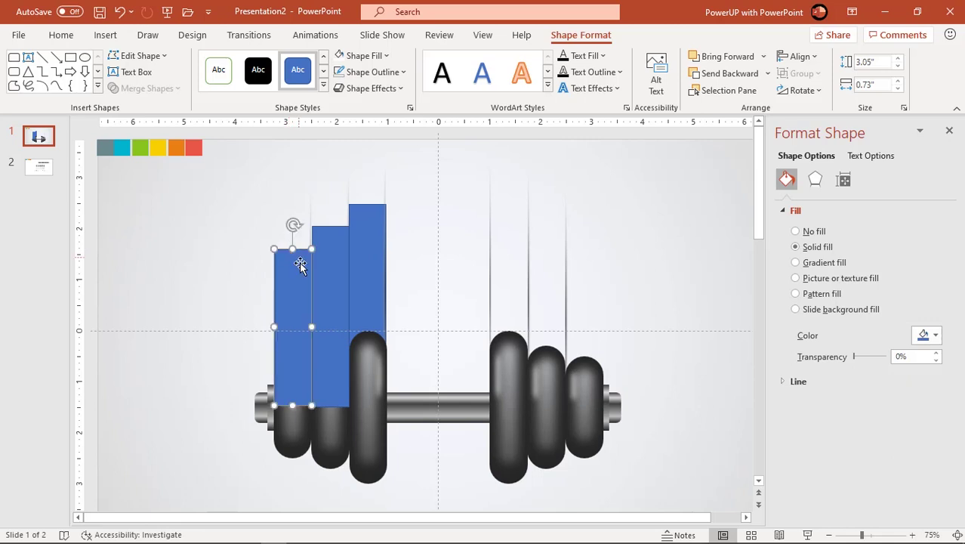
Send the two new bars behind the weights and select all three bars.
left_click(330, 340, "shift")
right_click(330, 341)
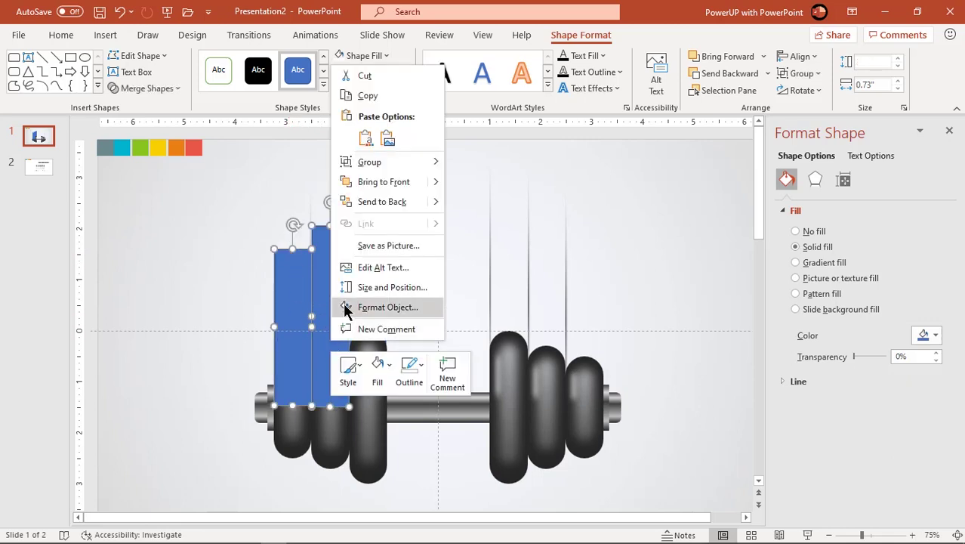
left_click(371, 201)
left_click(420, 252)
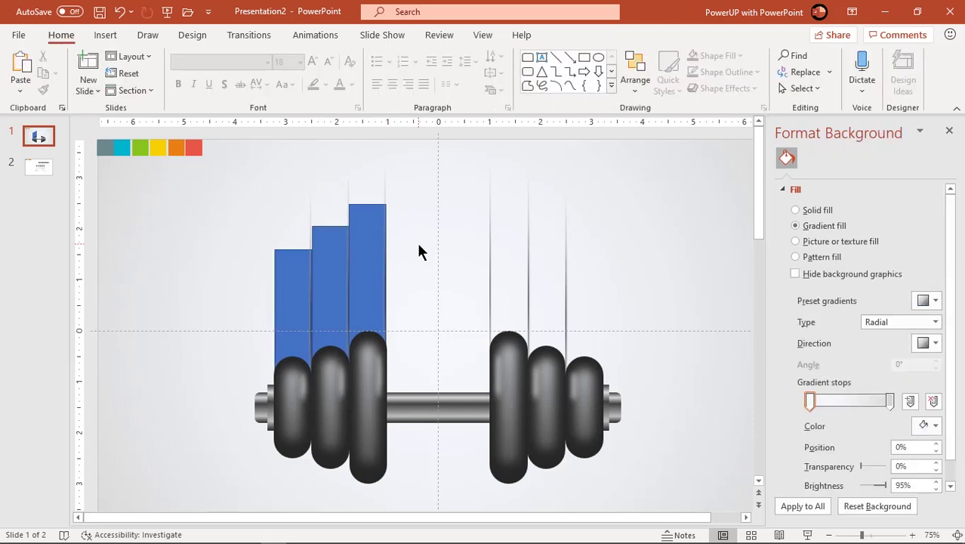
left_click(292, 278)
left_click(333, 273, "shift")
left_click(367, 250, "shift")
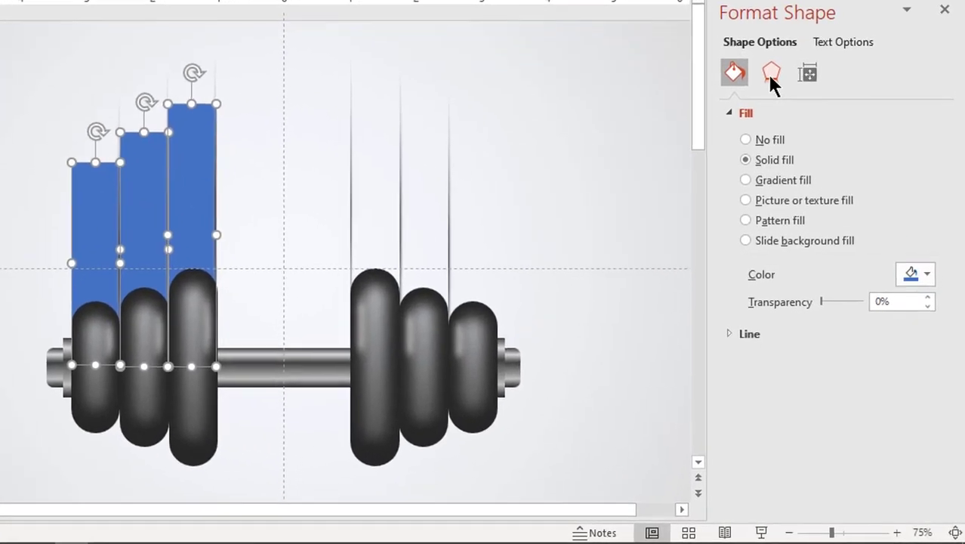
Apply an inner shadow preset to the three stepped left bars.
left_click(815, 179)
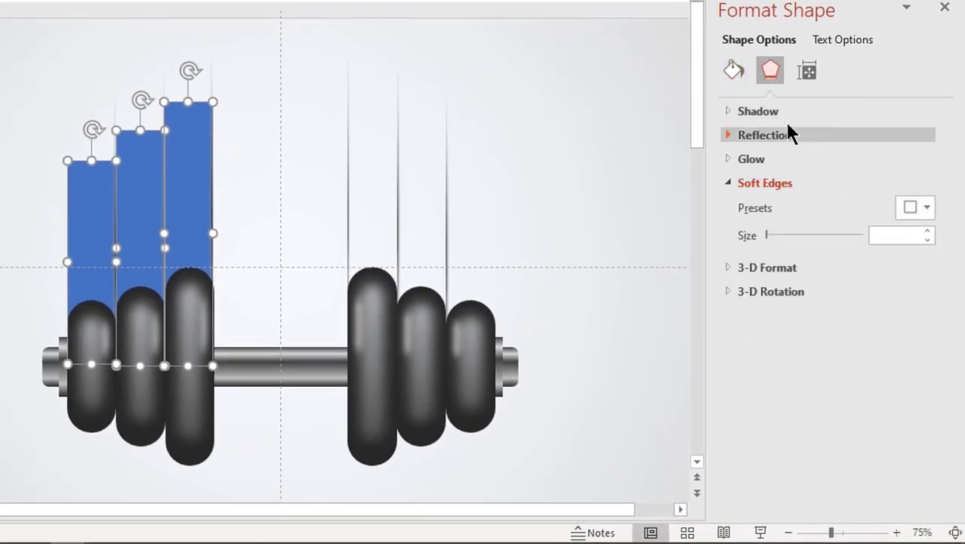
left_click(775, 111)
left_click(918, 134)
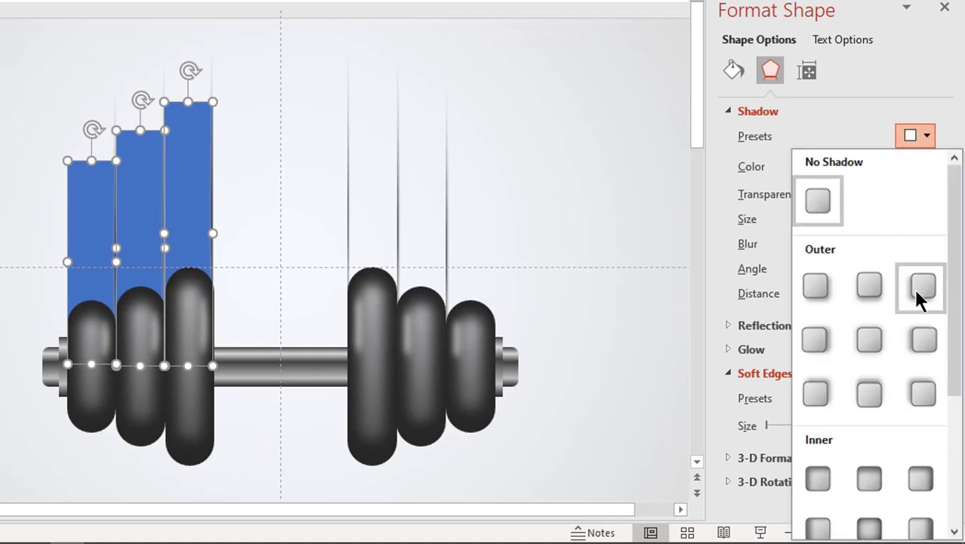
left_click(870, 477)
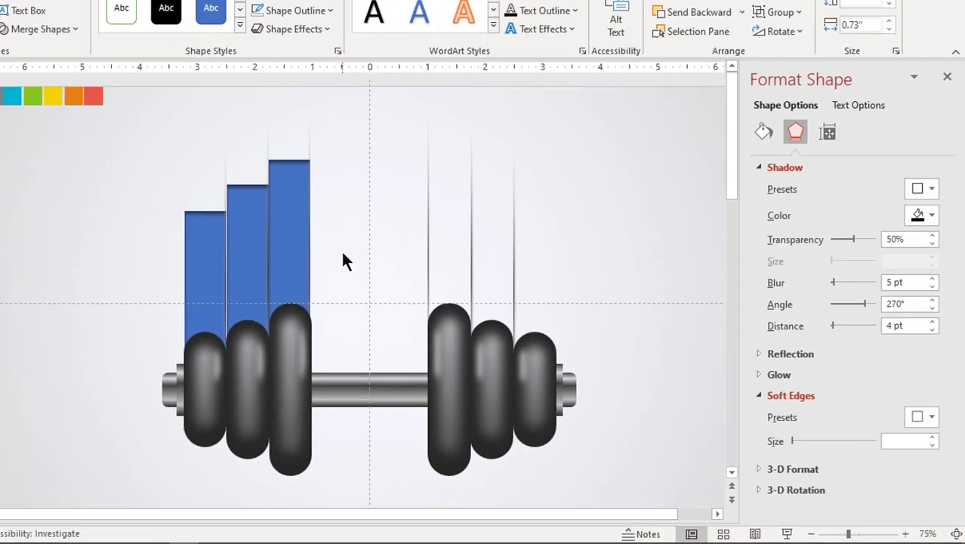
left_click(414, 291)
left_click(333, 286)
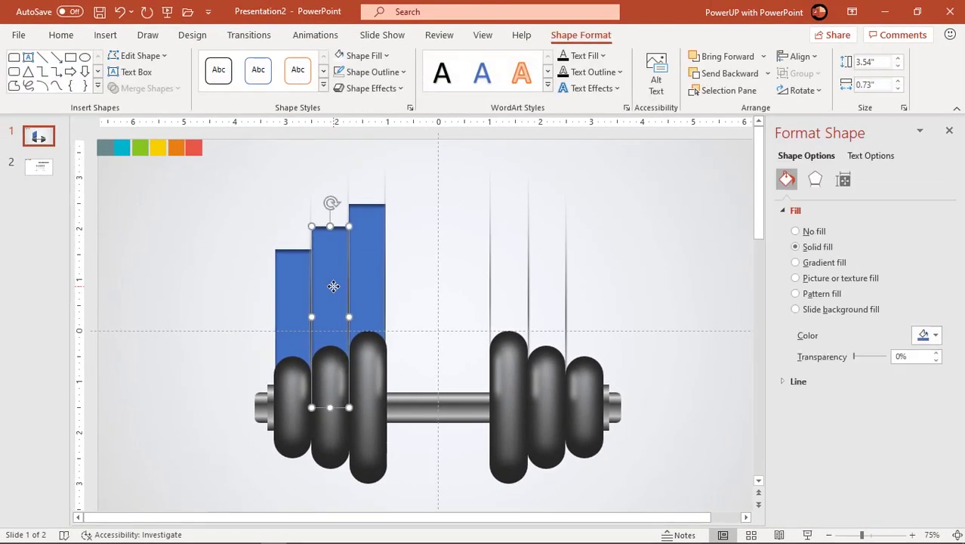
left_click(400, 281)
left_click(401, 279)
Group the three left bars and place a horizontally flipped copy over the right weights.
left_click(328, 280, "shift")
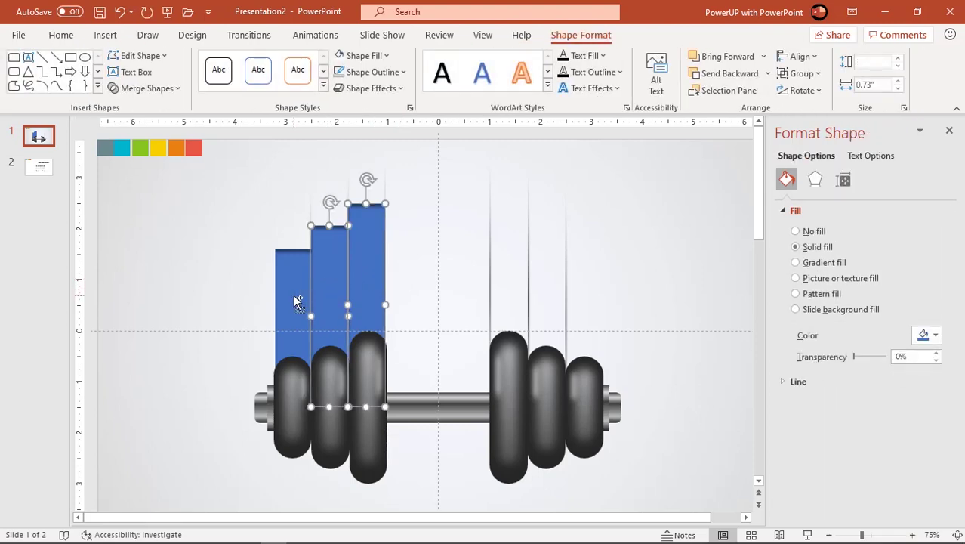
left_click(294, 296, "shift")
right_click(293, 296)
mouse_move(333, 117)
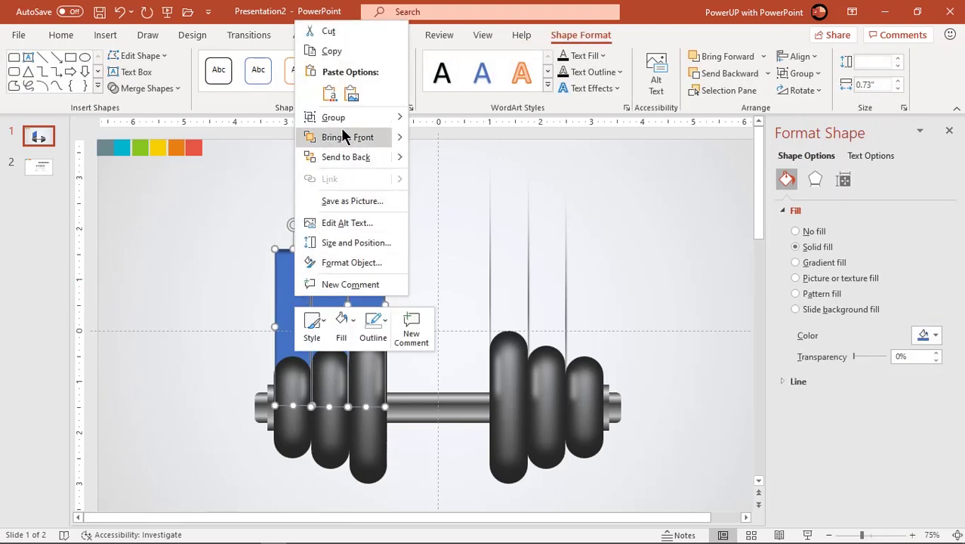
left_click(444, 119)
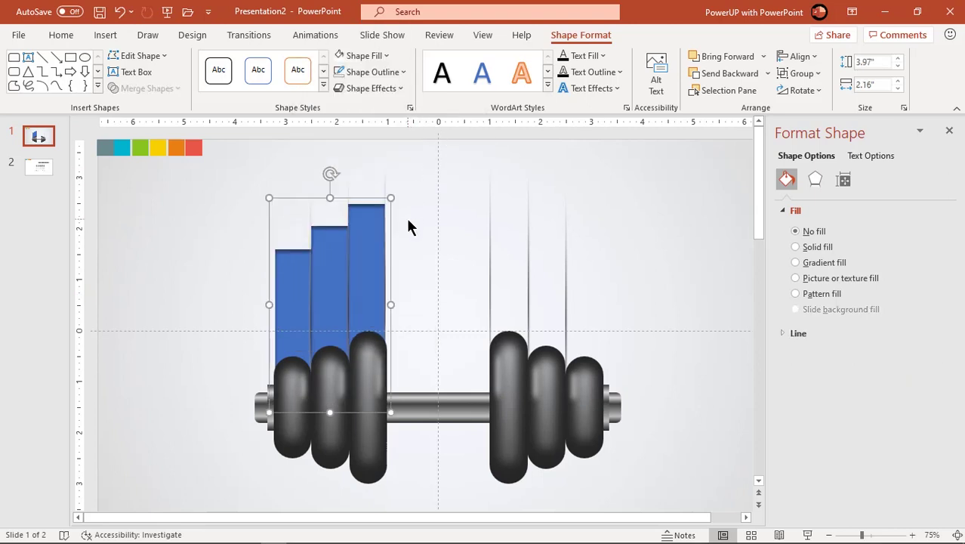
left_click_drag(368, 254, 467, 247)
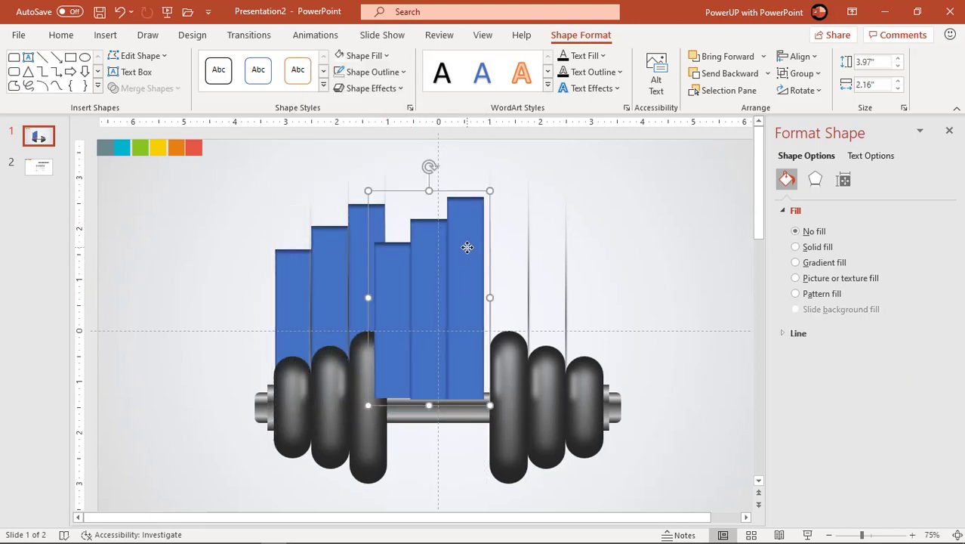
left_click(800, 91)
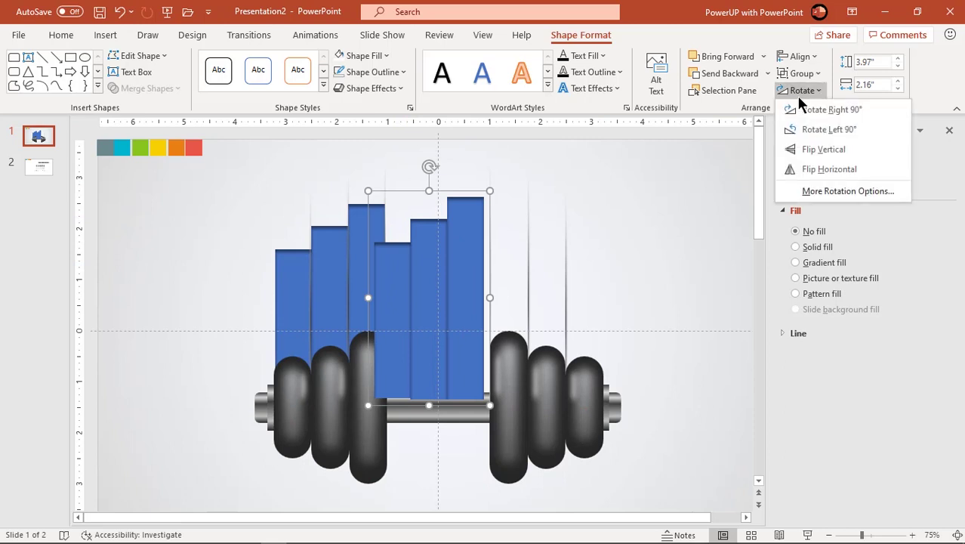
left_click(812, 168)
left_click_drag(443, 287, 546, 308)
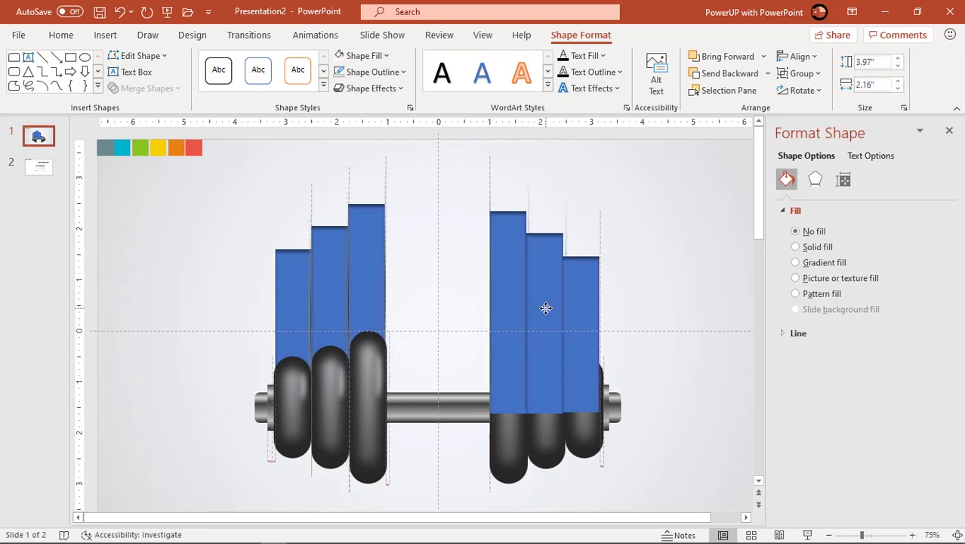
left_click_drag(545, 308, 547, 308)
Send the right bars behind the weights and top-align both bar groups.
right_click(546, 310)
left_click(591, 171)
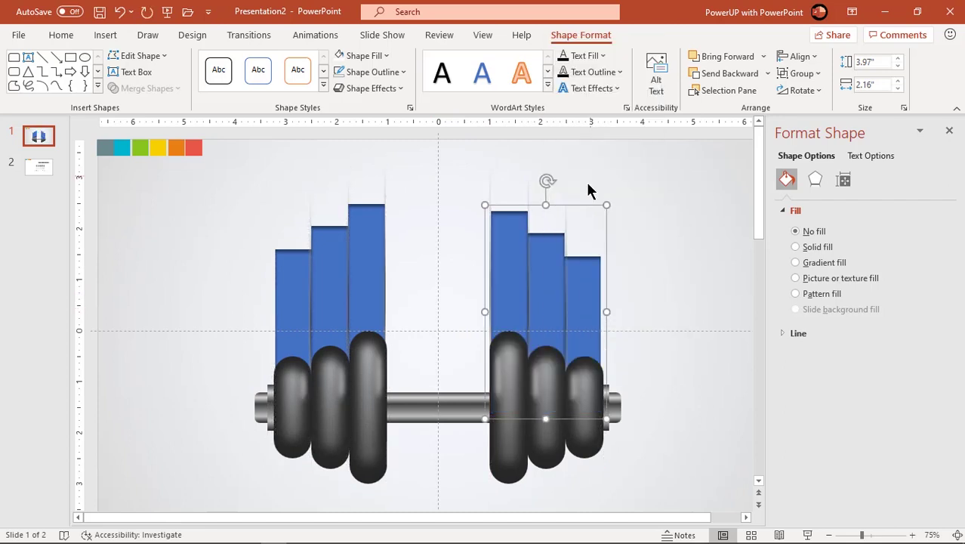
left_click(371, 259)
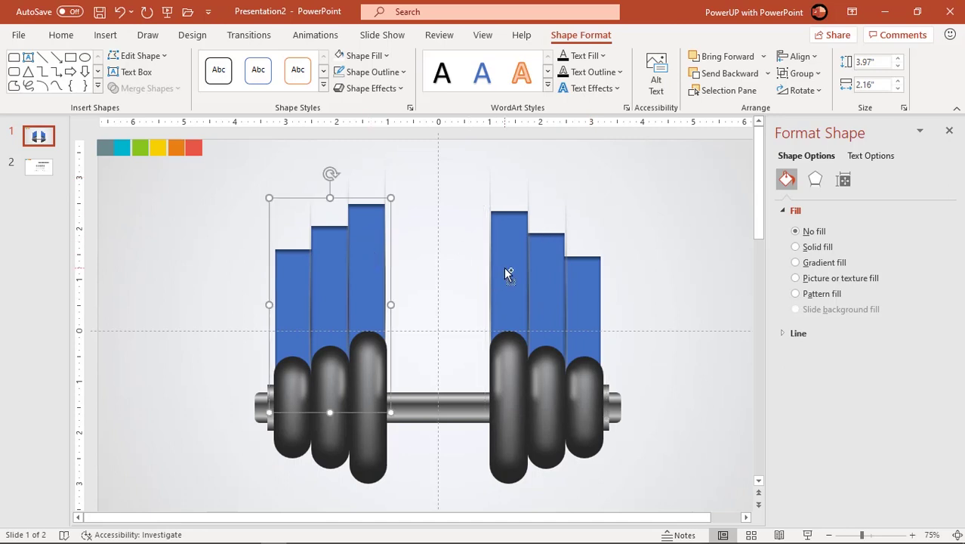
left_click(506, 273, "shift")
left_click(798, 56)
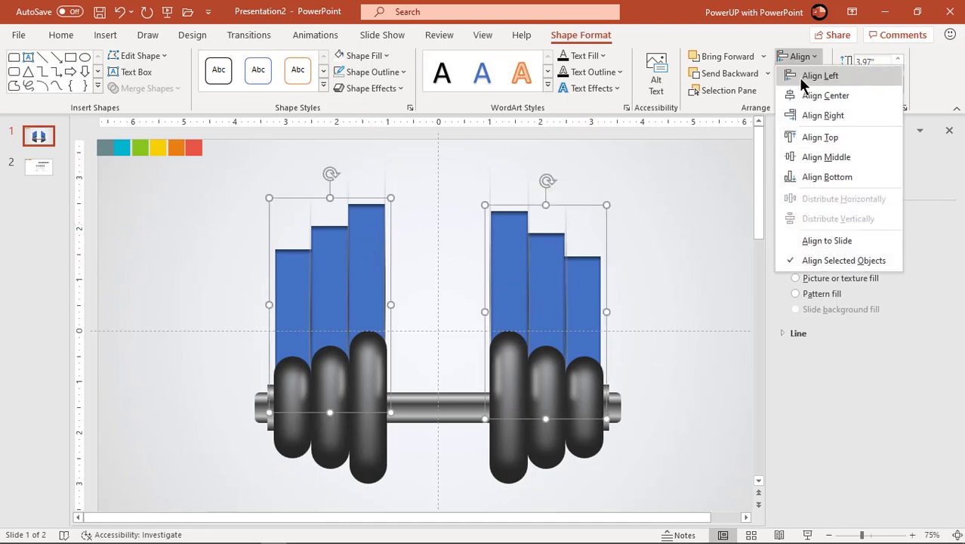
left_click(799, 137)
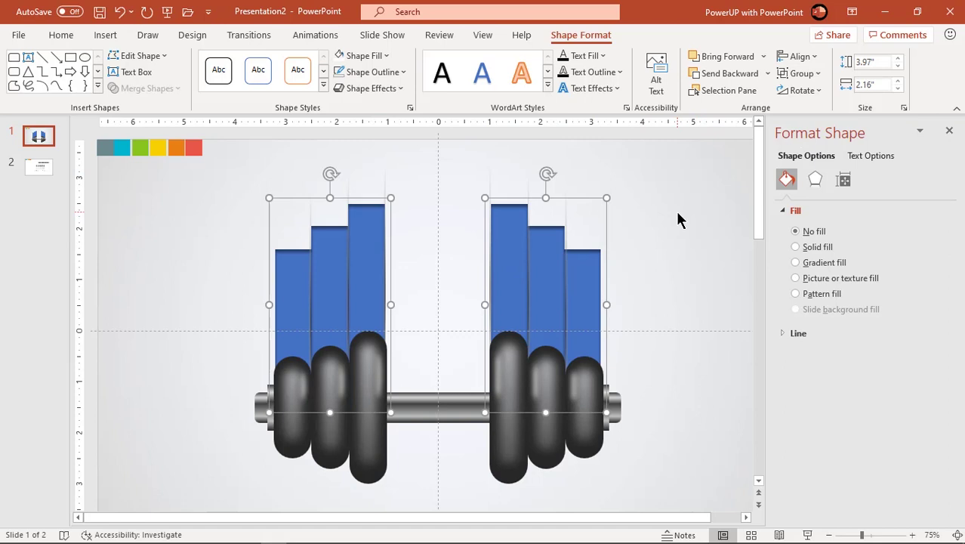
key("ctrl+Left")
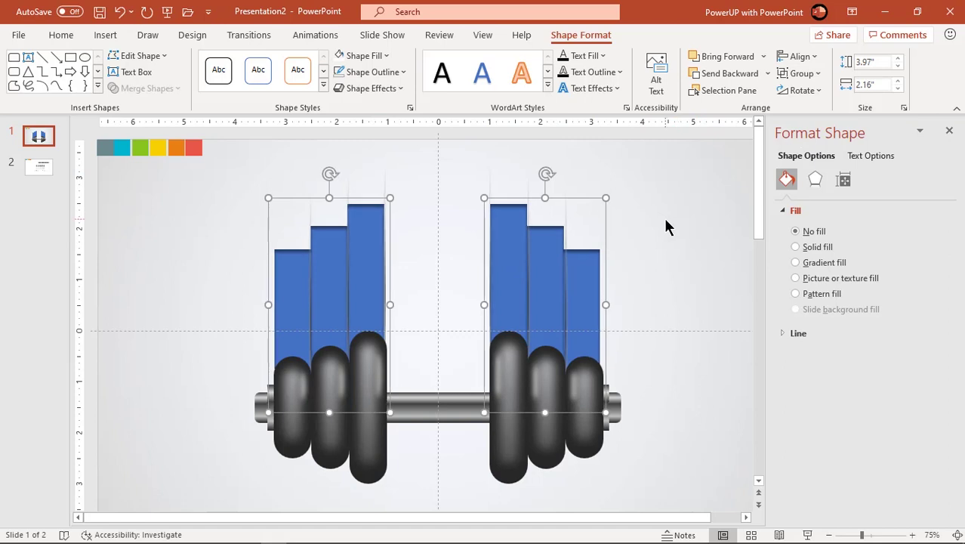
Ungroup both bar groups into six separate bars.
left_click(665, 225)
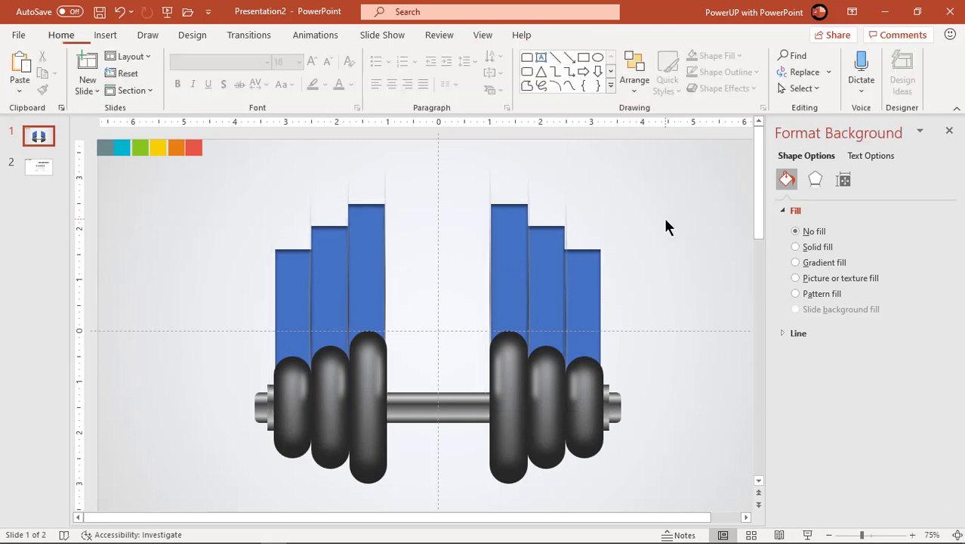
left_click(376, 288)
left_click(510, 287, "shift")
right_click(511, 288)
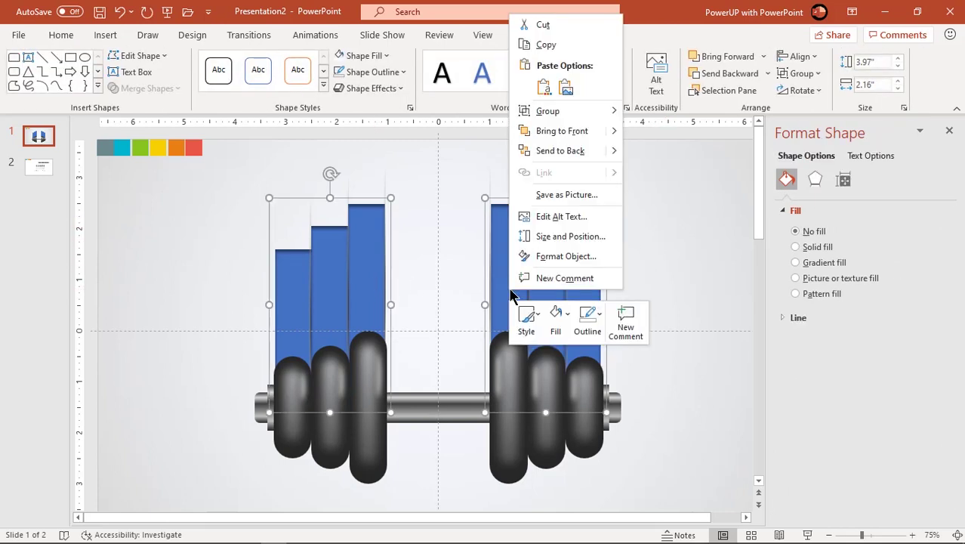
mouse_move(549, 111)
left_click(653, 155)
left_click(691, 238)
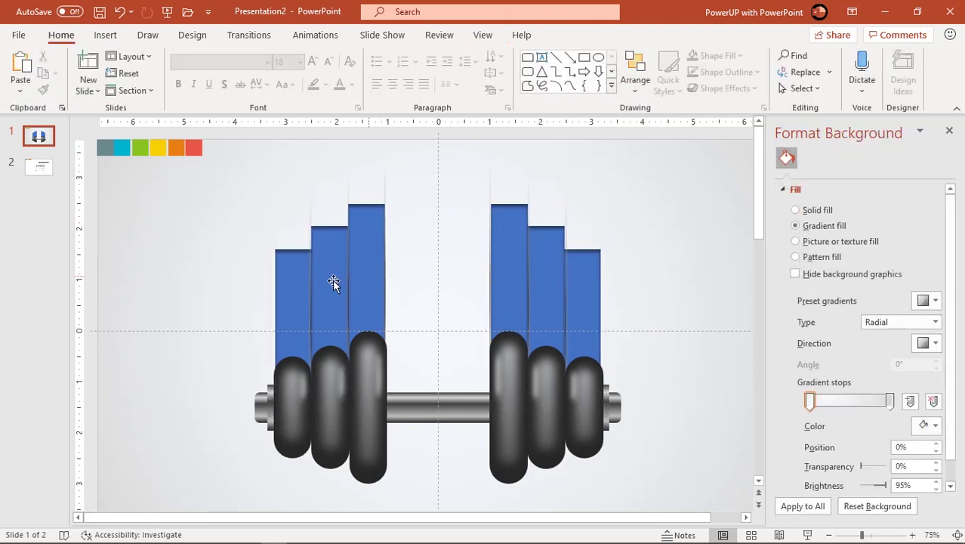
Colour the left bars grey, teal and green with the eyedropper on the swatches.
left_click(300, 292)
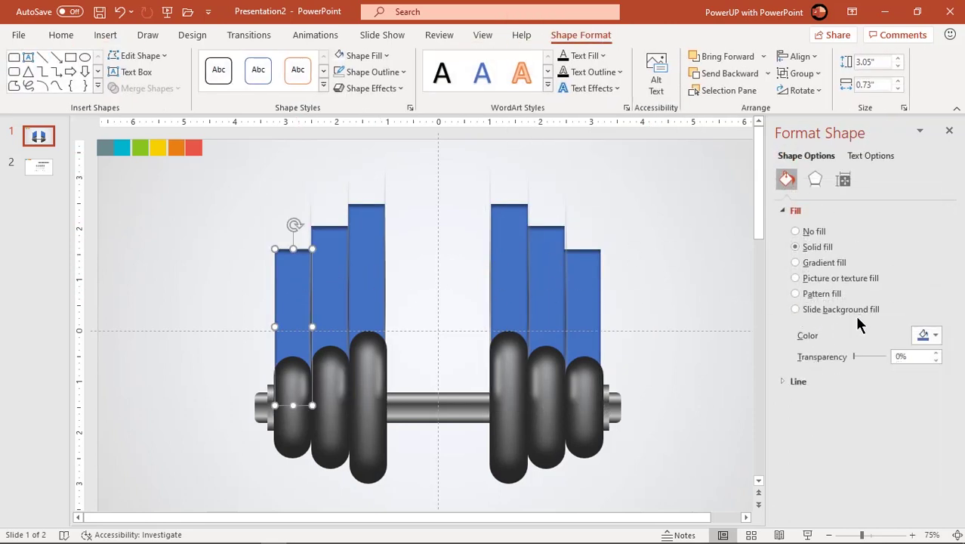
left_click(933, 336)
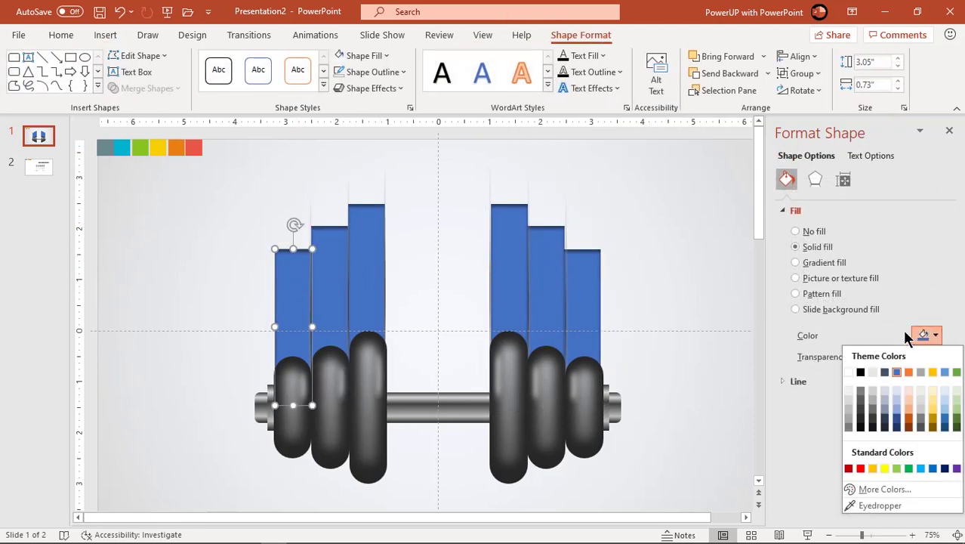
left_click(873, 506)
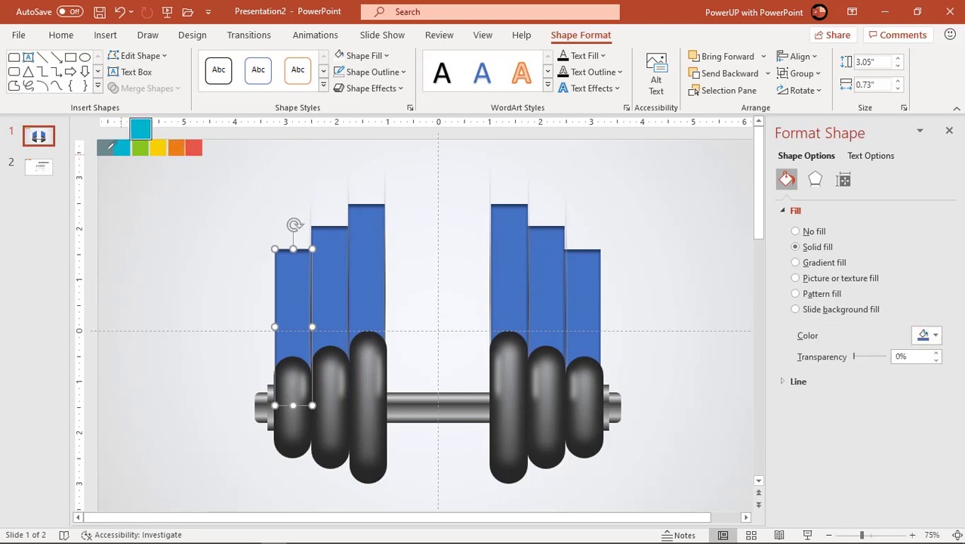
left_click(107, 149)
left_click(332, 282)
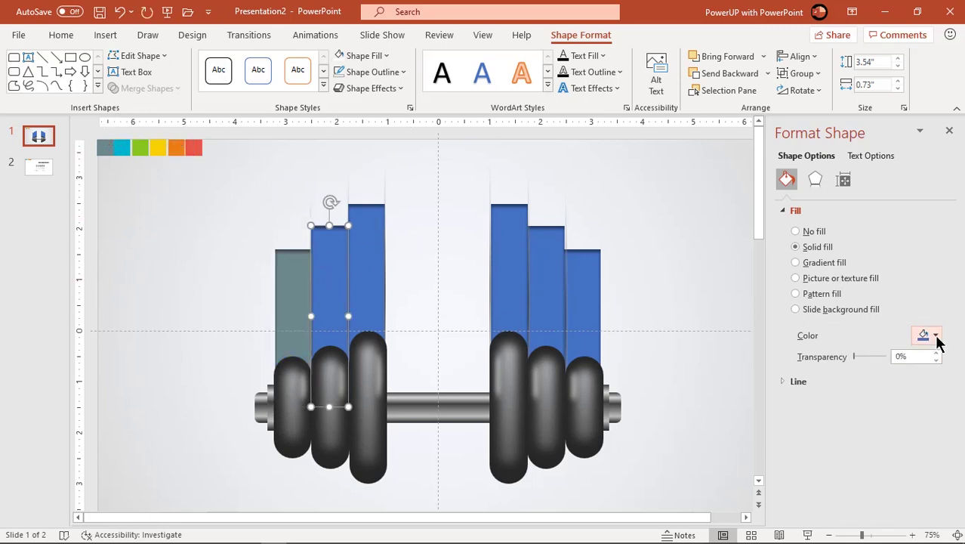
left_click(933, 335)
left_click(869, 315)
left_click(122, 148)
left_click(368, 252)
left_click(935, 336)
left_click(868, 317)
left_click(140, 148)
Colour the right bars yellow, orange and red from the matching swatches.
left_click(509, 272)
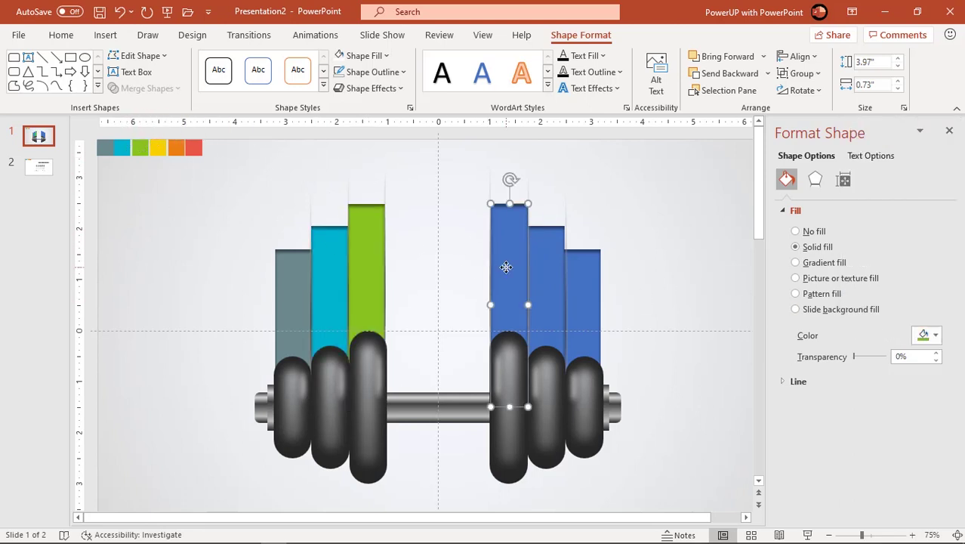
left_click(935, 336)
left_click(868, 316)
left_click(158, 148)
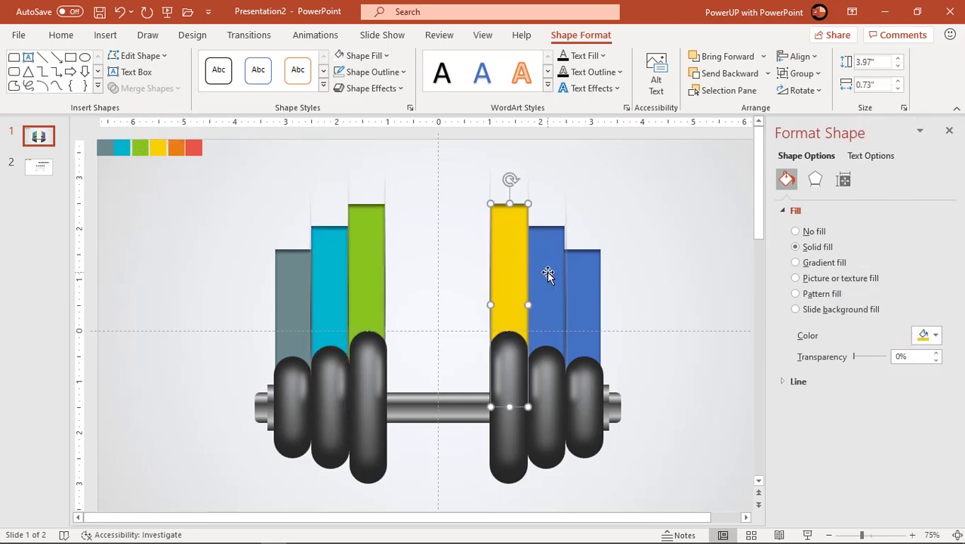
left_click(550, 275)
left_click(935, 336)
left_click(869, 315)
left_click(176, 148)
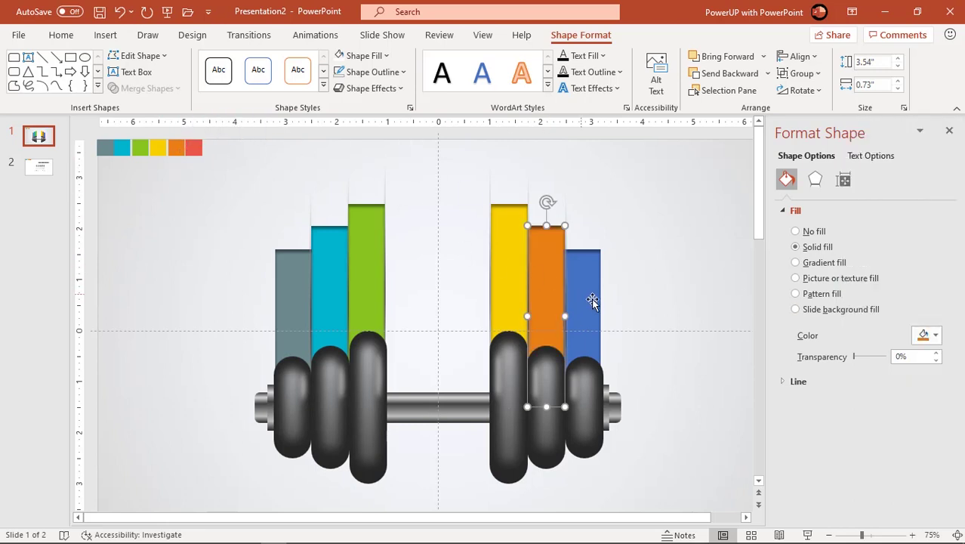
left_click(593, 302)
left_click(925, 335)
left_click(876, 317)
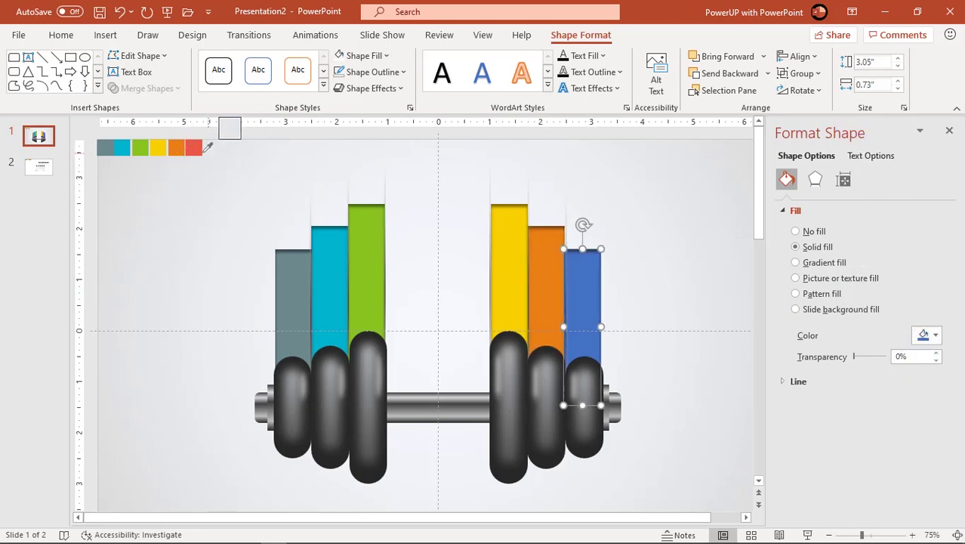
left_click(195, 149)
left_click(161, 278)
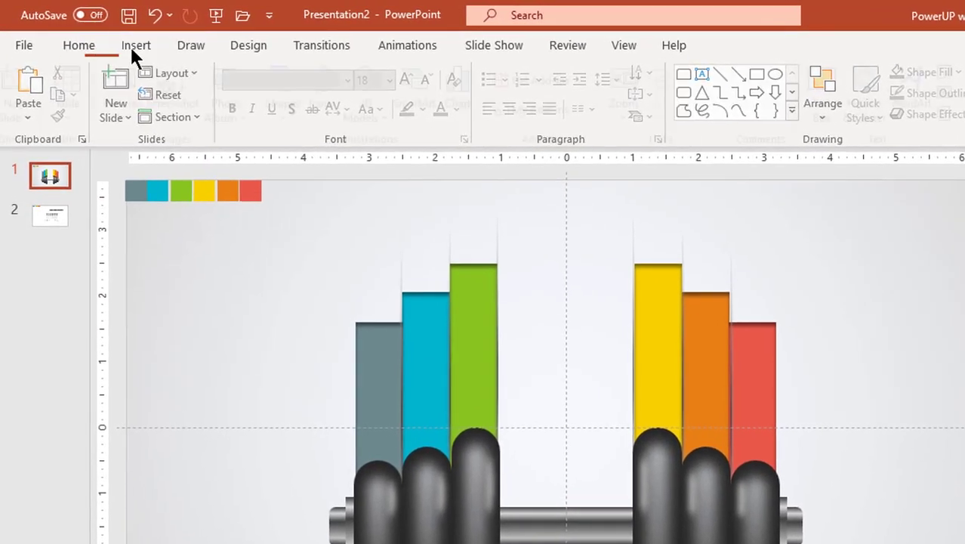
Draw a flat oval below the left weights with no outline and dark grey fill.
left_click(105, 35)
left_click(296, 121)
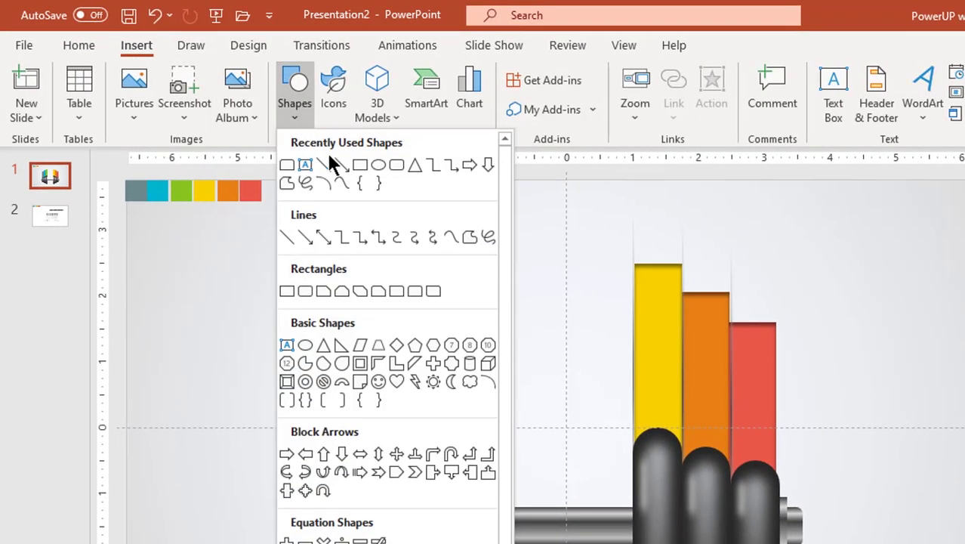
left_click(374, 172)
left_click_drag(292, 477, 468, 494)
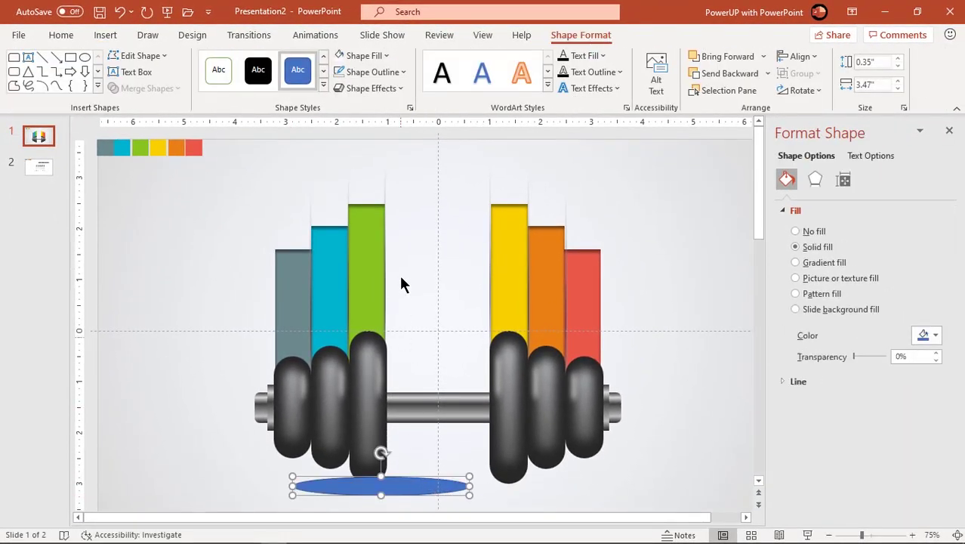
left_click(372, 72)
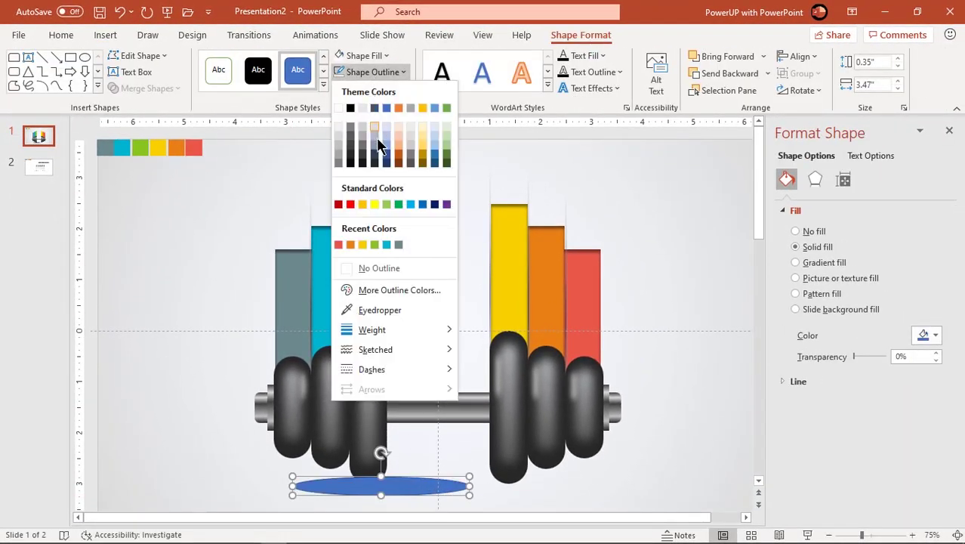
left_click(373, 269)
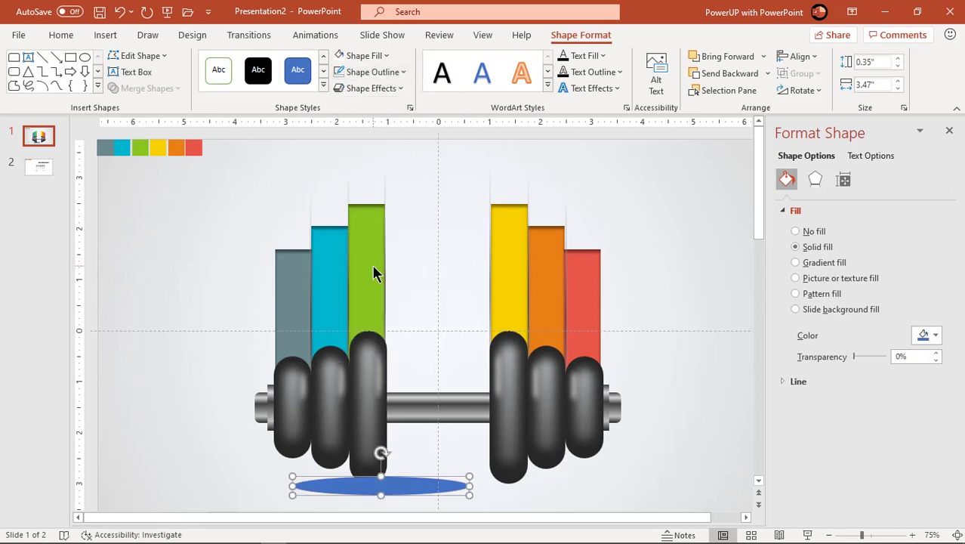
left_click(370, 60)
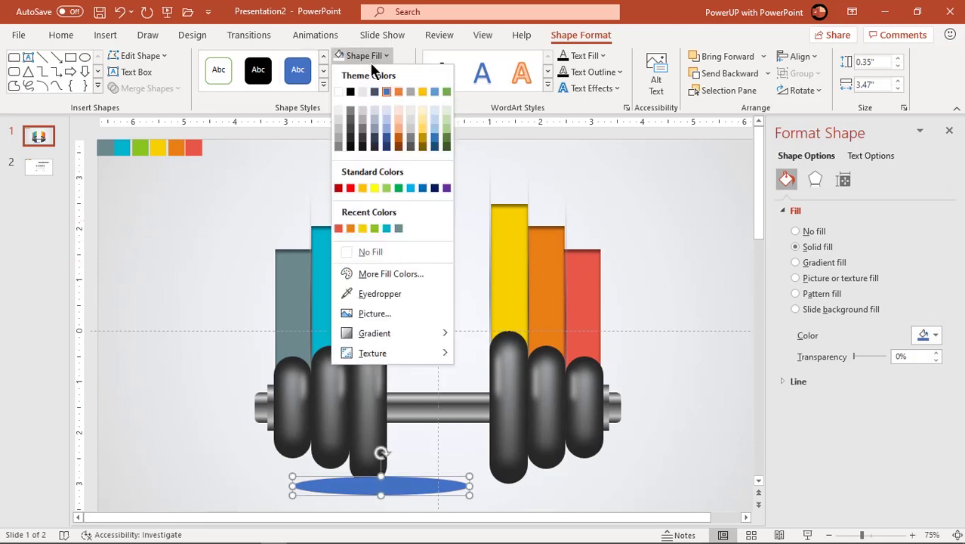
left_click(351, 140)
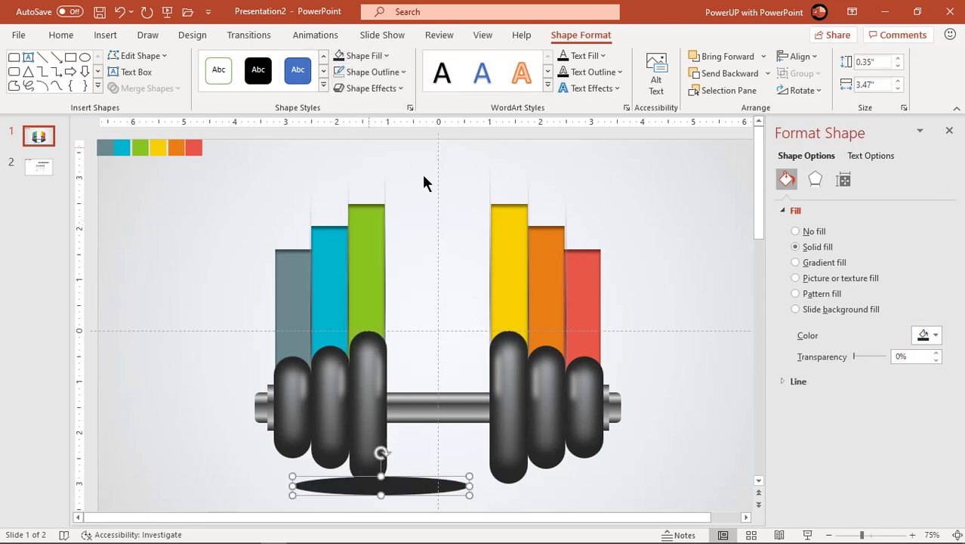
Give the oval heavily softened edges and enlarge it into a blurred floor shadow.
left_click(816, 179)
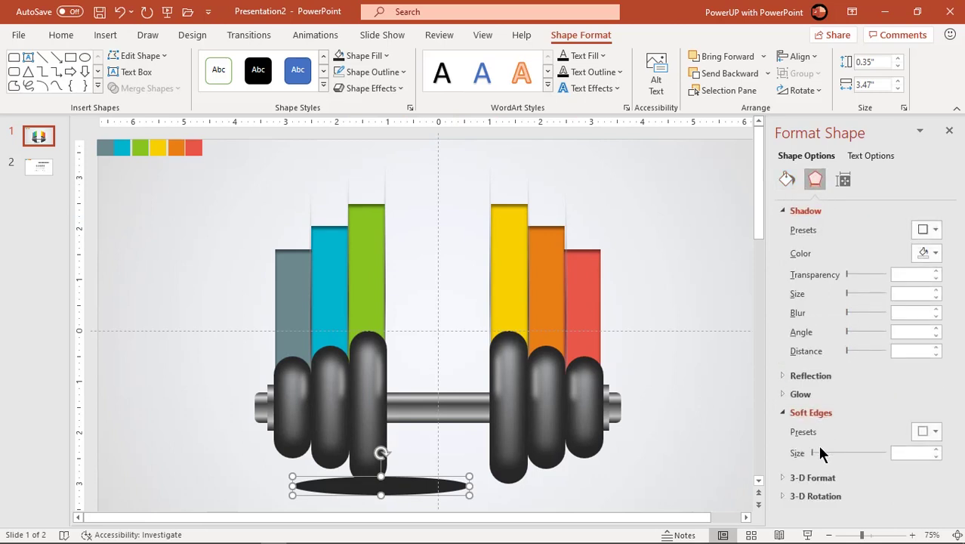
mouse_move(815, 453)
left_mouse_down()
mouse_move(828, 454)
mouse_move(819, 453)
left_mouse_up()
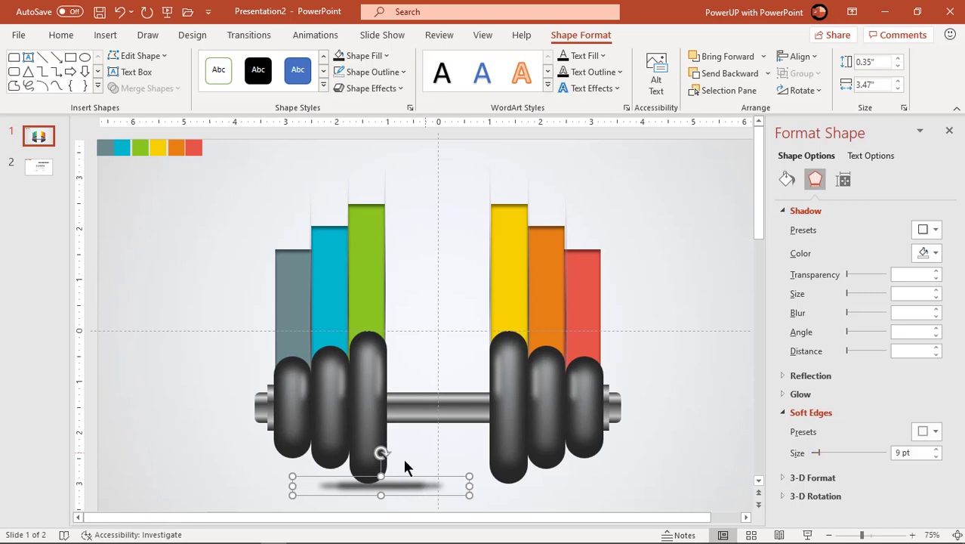
left_click_drag(381, 477, 381, 468)
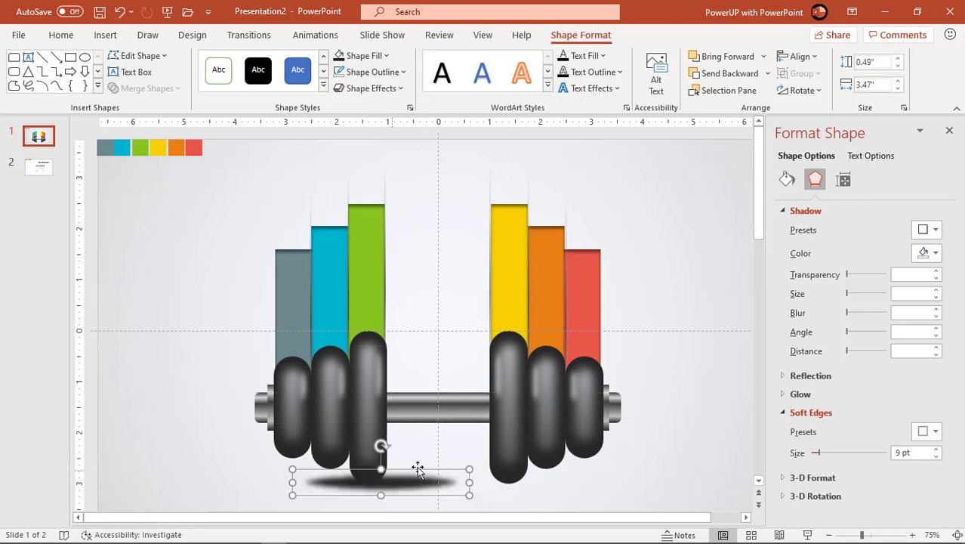
left_click_drag(817, 452, 821, 453)
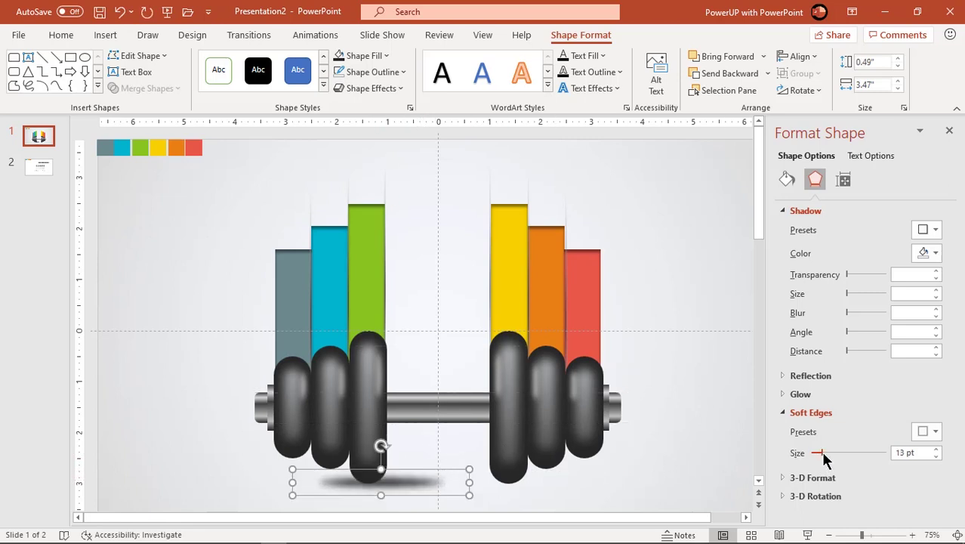
left_click_drag(381, 468, 381, 448)
left_click_drag(292, 471, 233, 471)
left_click_drag(820, 453, 830, 452)
left_click_drag(400, 471, 410, 472)
right_click(409, 472)
left_click(452, 291)
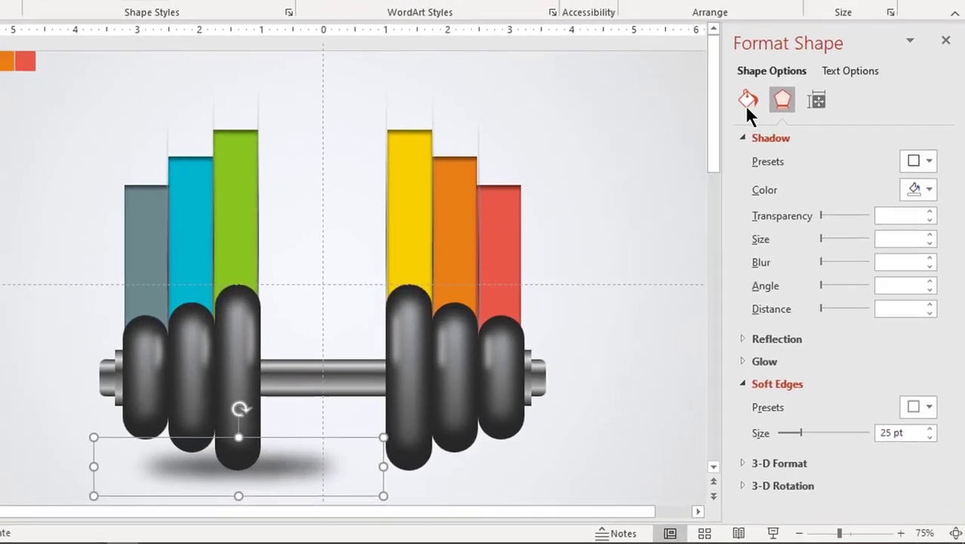
Give the shadow a Path gradient fill: black first stop at 16%, end stop at 59% transparency.
left_click(787, 179)
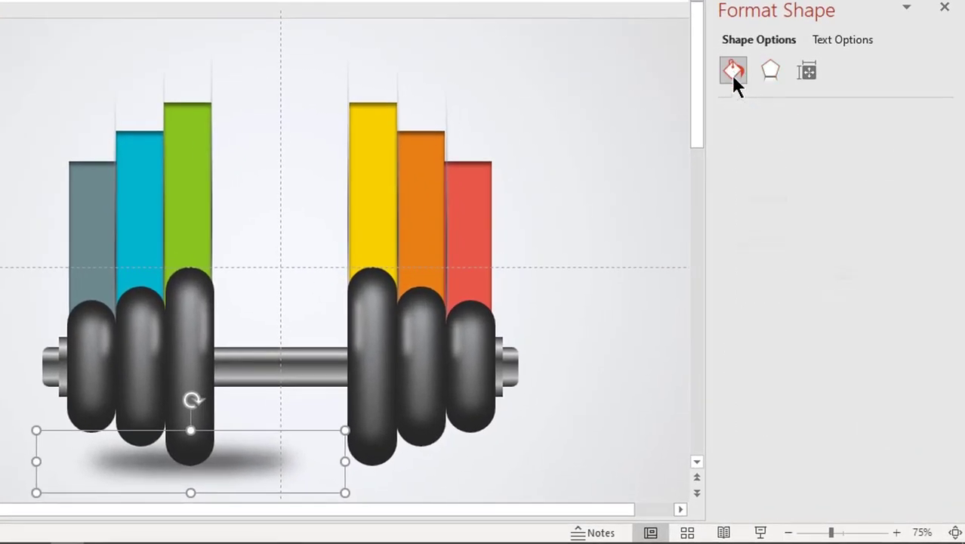
left_click(781, 181)
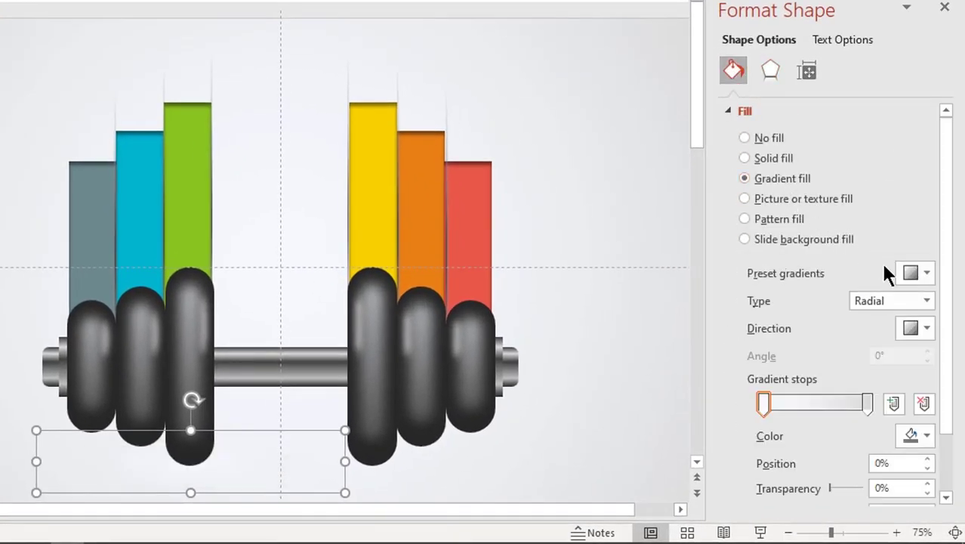
left_click(927, 301)
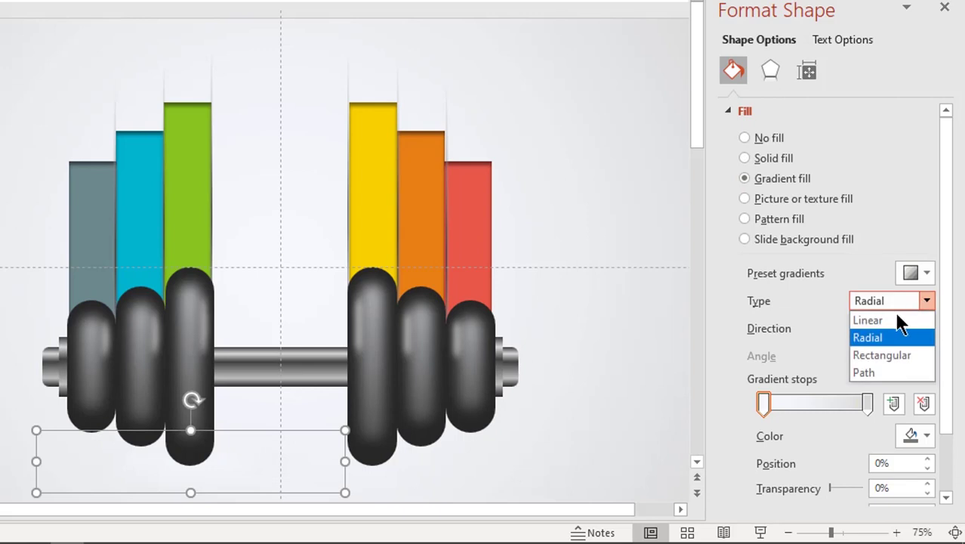
left_click(873, 371)
left_click(924, 435)
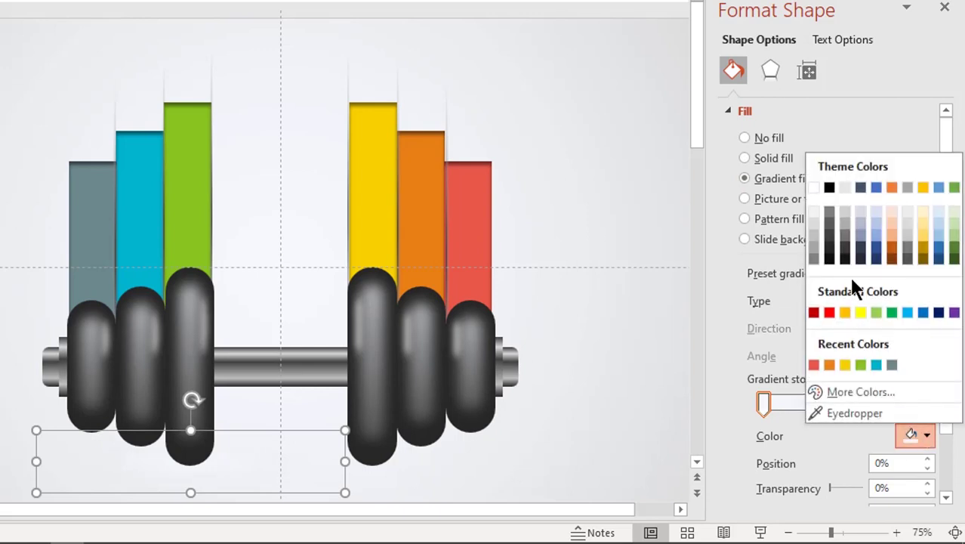
left_click(829, 187)
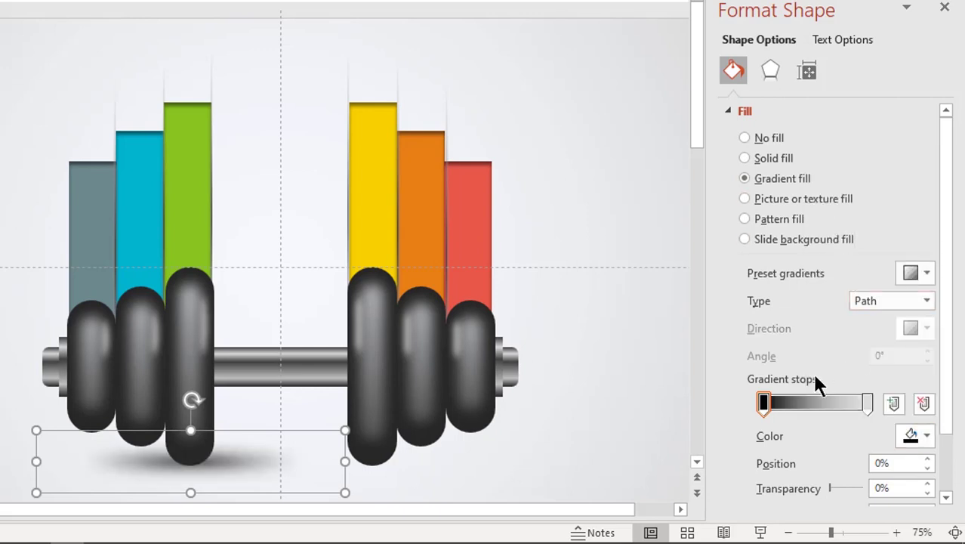
left_click_drag(764, 404, 781, 405)
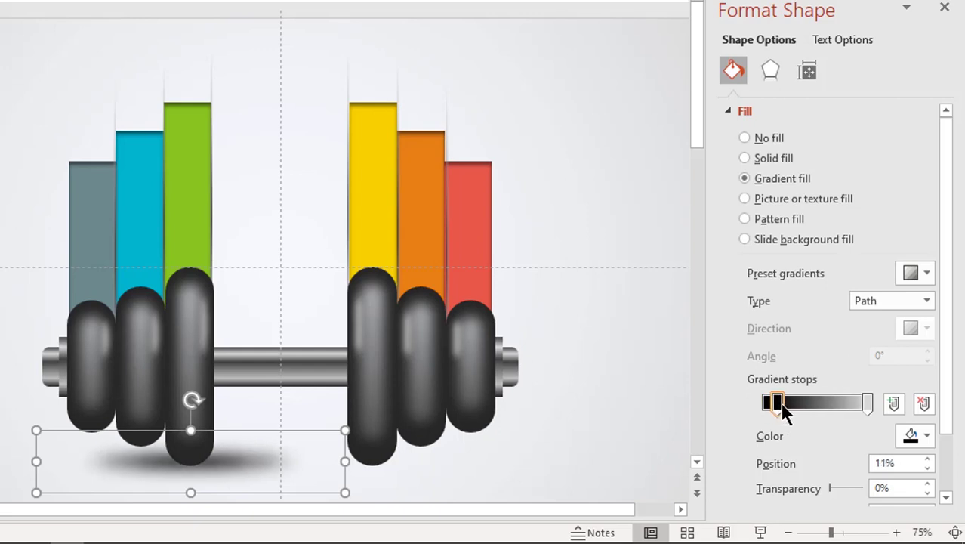
left_click(865, 404)
left_click_drag(831, 488, 849, 488)
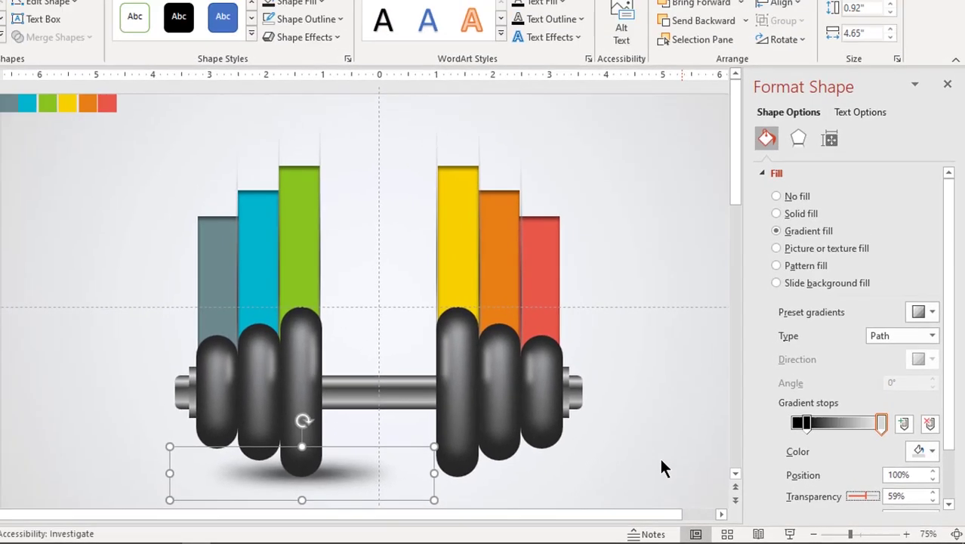
Drag a copy of the shadow ellipse beneath the right weight plates.
left_click(473, 465)
left_click(401, 481)
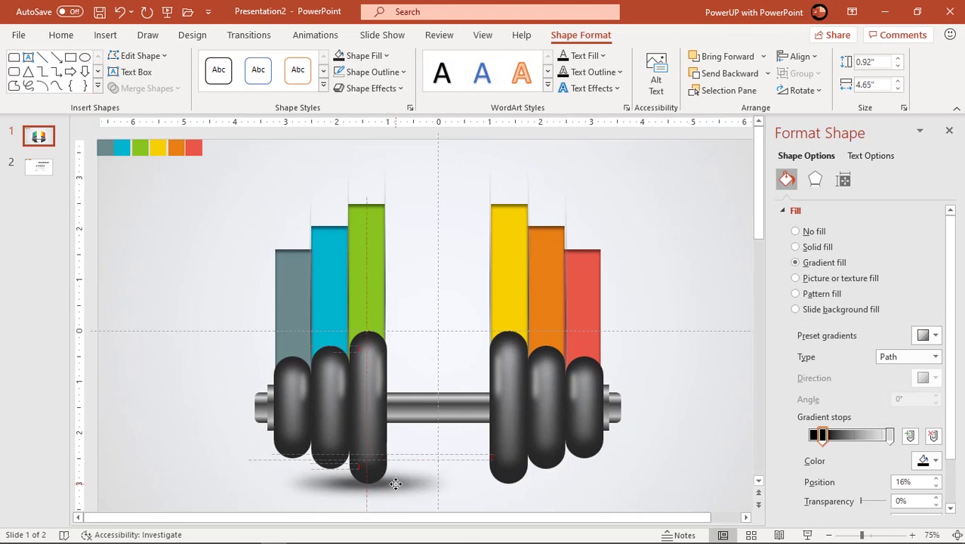
left_click_drag(396, 484, 528, 469)
scroll(398, 484, "down", 1)
Nudge the copied shadow right to centre it under the weights, then close the Format pane.
right_click(528, 469)
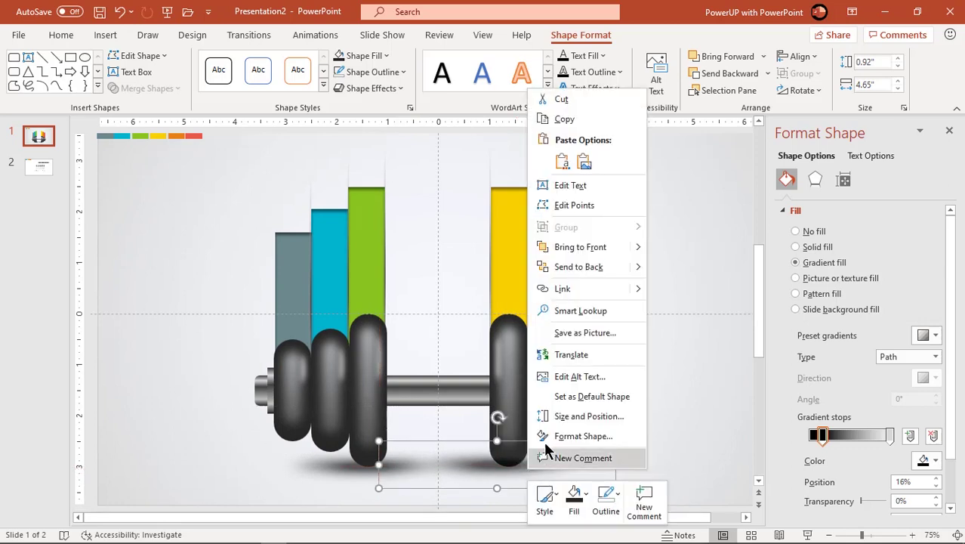
key("Escape")
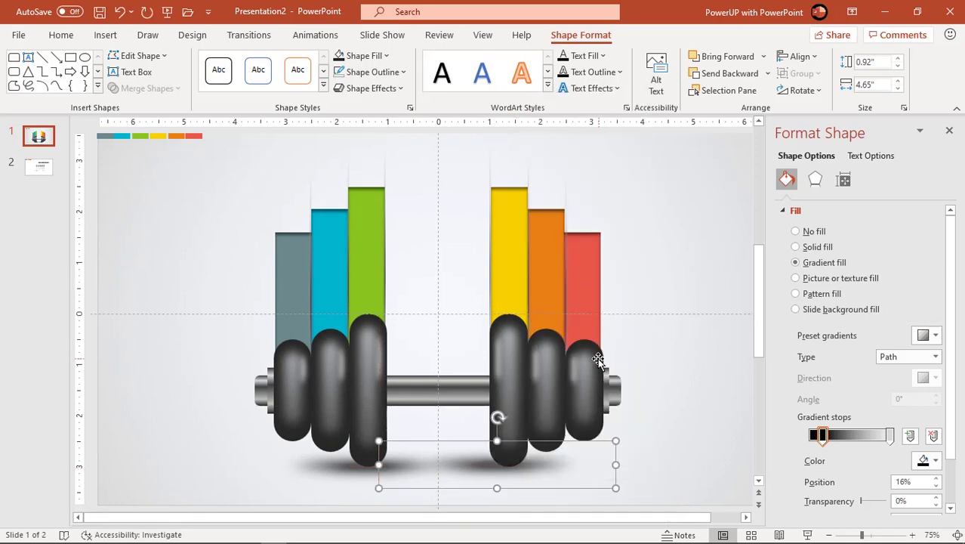
key("ctrl+Right")
key("ctrl+Right")
key("ctrl+Right")
key("ctrl+Right")
key("ctrl+Right")
key("ctrl+Right")
left_click(677, 438)
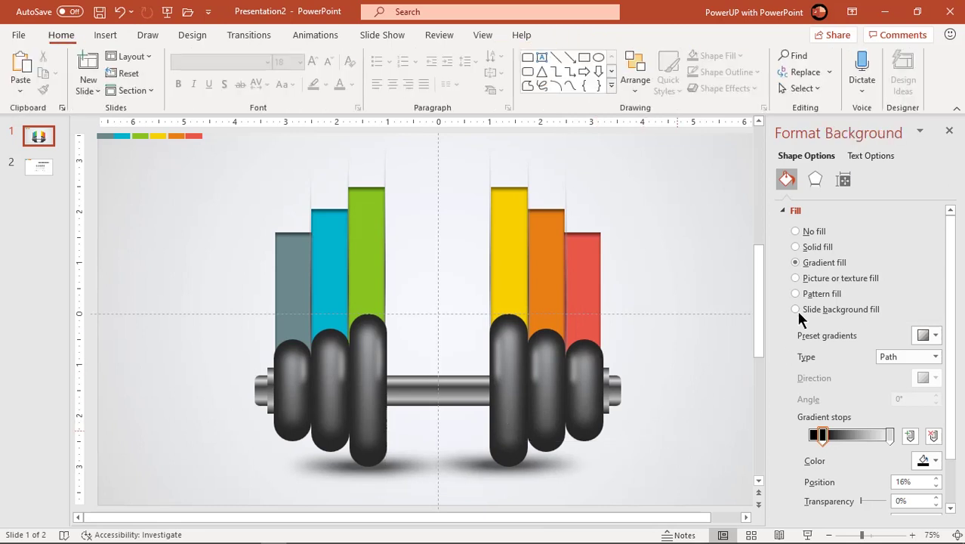
left_click(950, 132)
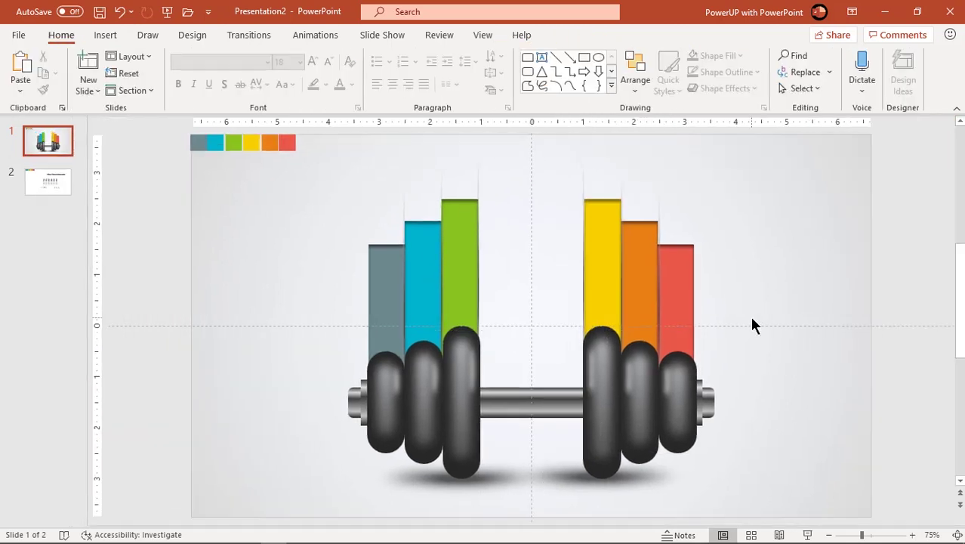
Copy the six fitness icons from slide 2 onto the dumbbell slide.
left_click(60, 193)
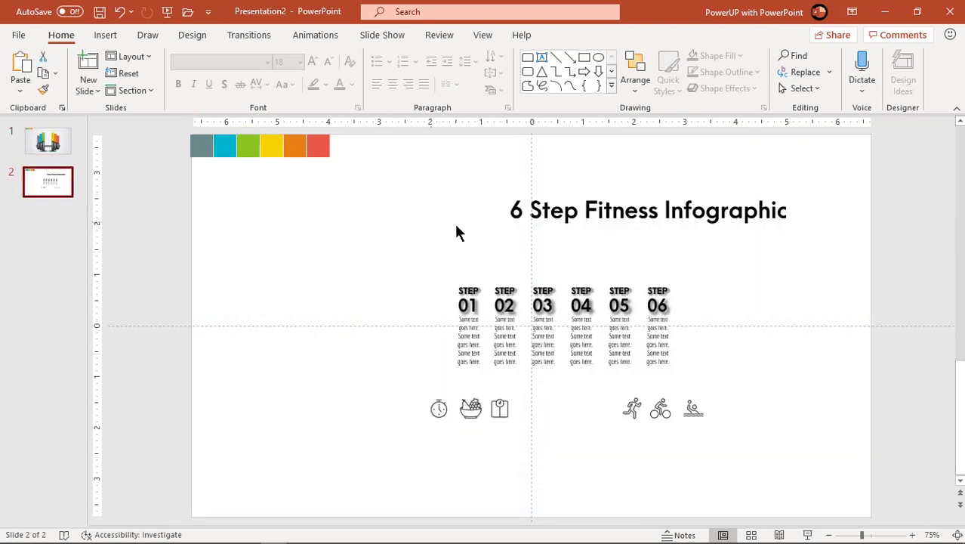
left_click(439, 409)
left_click(470, 408, "shift")
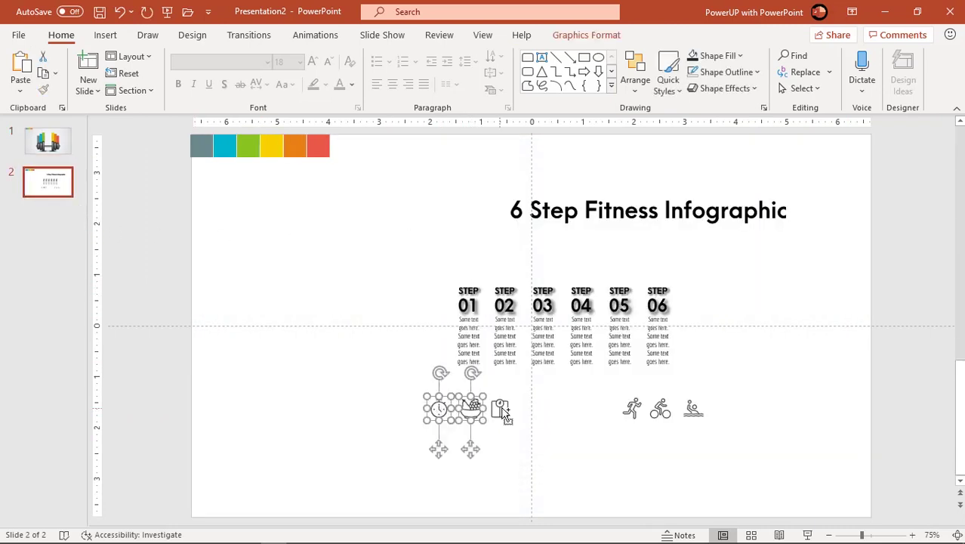
left_click(500, 408, "shift")
left_click(633, 408, "shift")
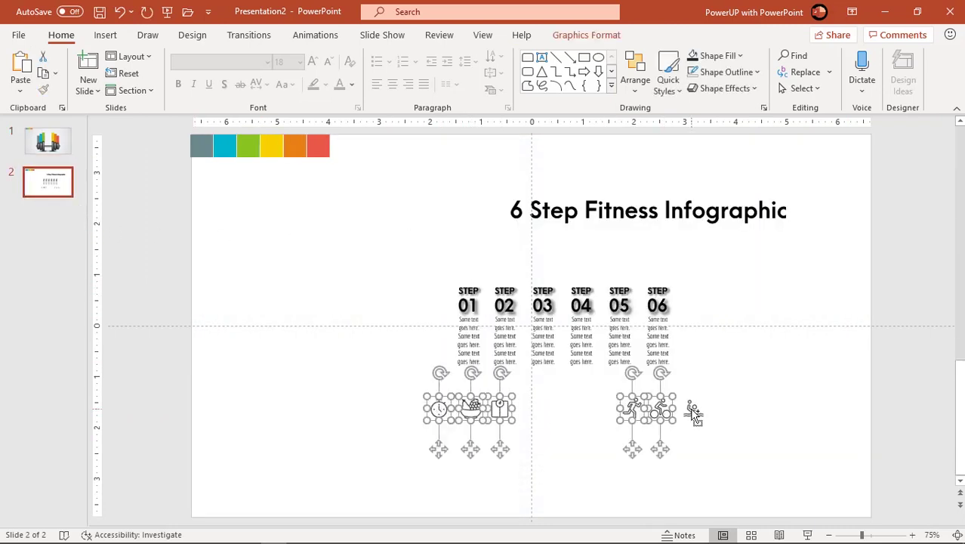
left_click(47, 141)
key("ctrl+v")
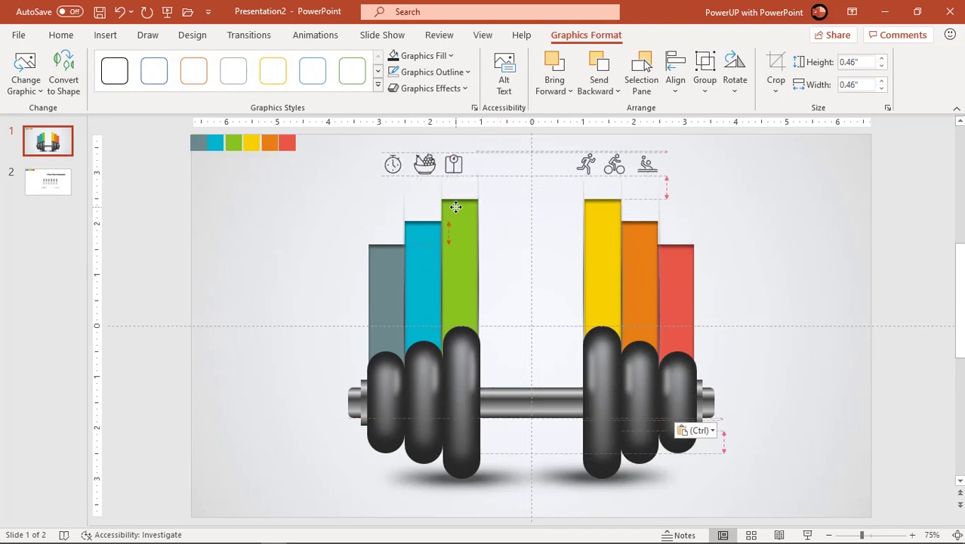
Place the stopwatch, fruit bowl, clipboard, runner and swimmer icons above their coloured bars.
left_click_drag(392, 161, 383, 230)
left_click_drag(425, 163, 422, 205)
left_click_drag(453, 163, 459, 186)
left_click_drag(586, 163, 638, 207)
left_click_drag(651, 170, 677, 235)
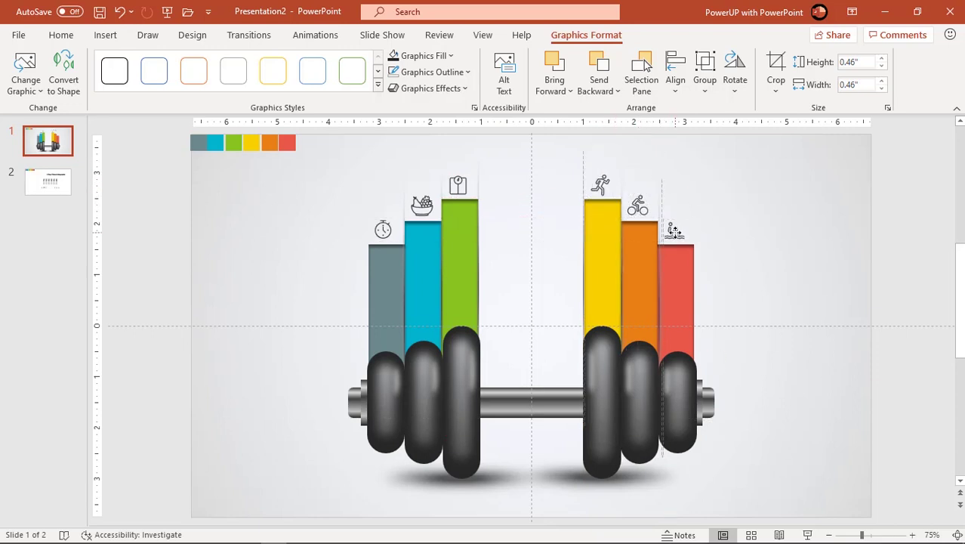
left_click(765, 243)
Copy the six STEP text boxes from slide 2 onto the dumbbell slide and make them white.
left_click(49, 181)
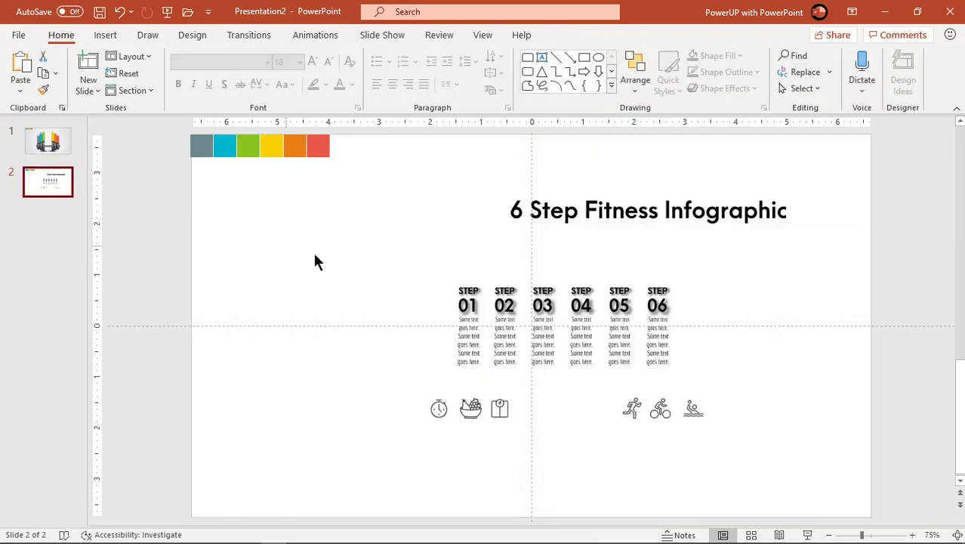
left_click(471, 284)
left_click(503, 305, "shift")
left_click(542, 306, "shift")
left_click(581, 305, "shift")
left_click(619, 305, "shift")
left_click(657, 306, "shift")
key("ctrl+c")
left_click(55, 145)
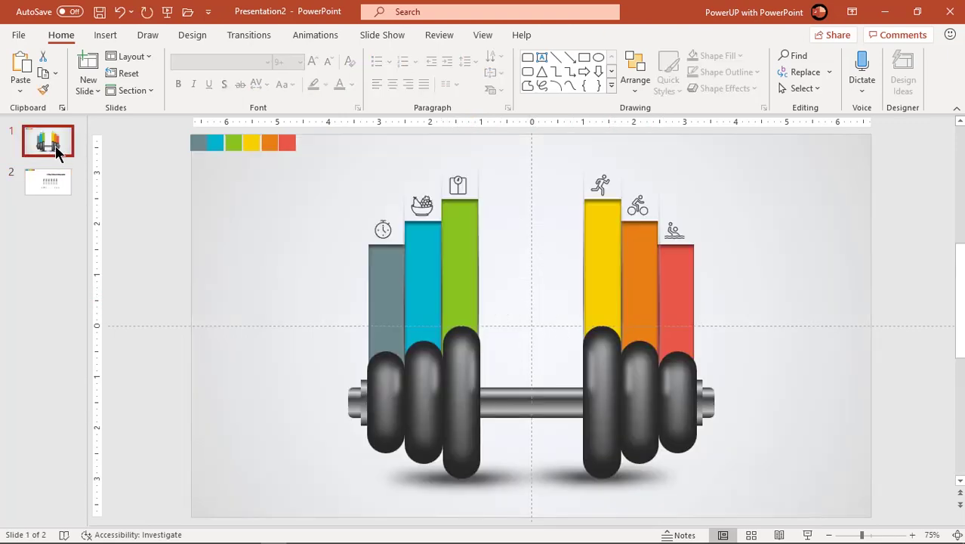
key("ctrl+v")
left_click(60, 35)
left_click(351, 84)
left_click(345, 120)
Place STEP 01 on the grey bar and STEP 02 on the cyan bar.
mouse_move(709, 298)
left_mouse_down()
mouse_move(858, 232)
mouse_move(752, 195)
left_mouse_up()
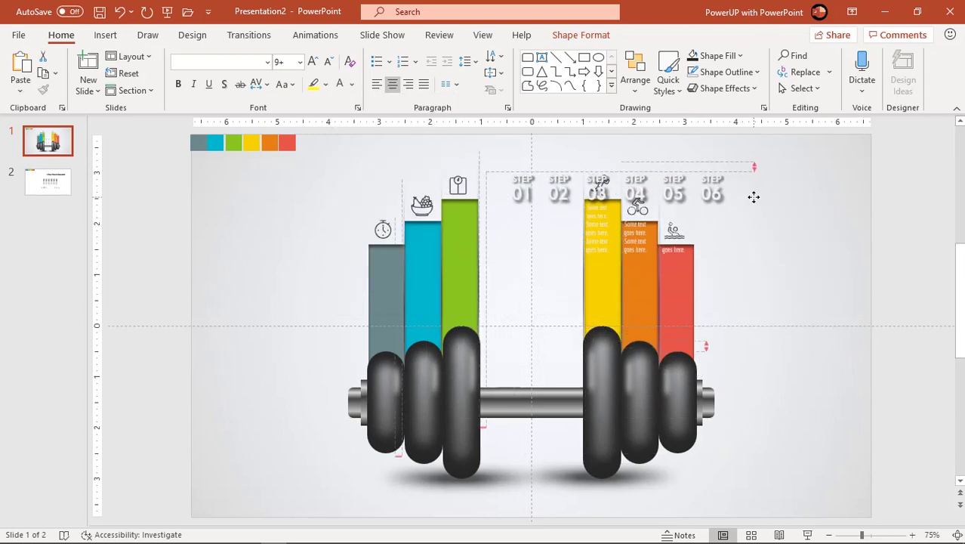
left_click(525, 227)
mouse_move(528, 249)
left_mouse_down()
mouse_move(441, 336)
mouse_move(363, 375)
left_mouse_up()
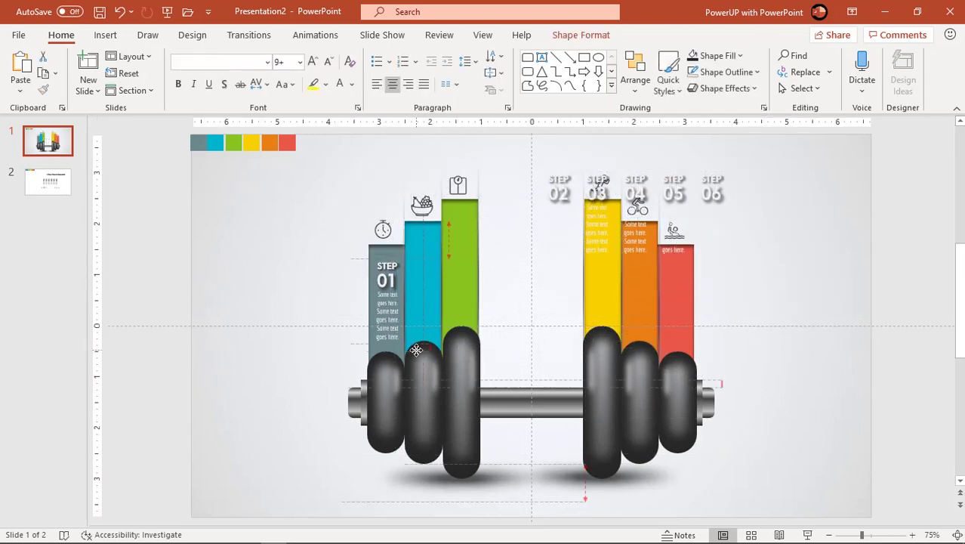
left_click(554, 233)
left_click_drag(530, 265, 398, 326)
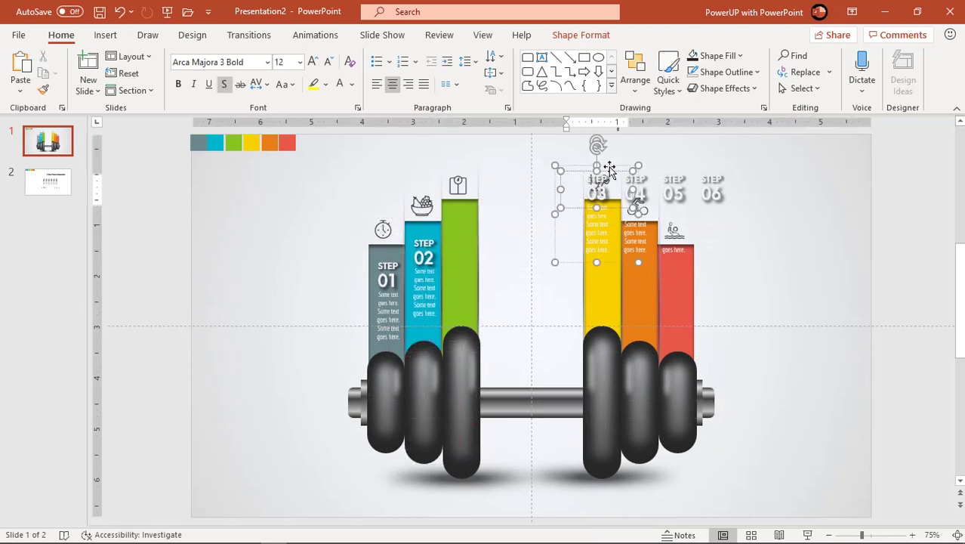
Place STEP 03–06 on the green, yellow, red and orange bars.
left_click_drag(598, 188, 479, 213)
left_click(647, 168)
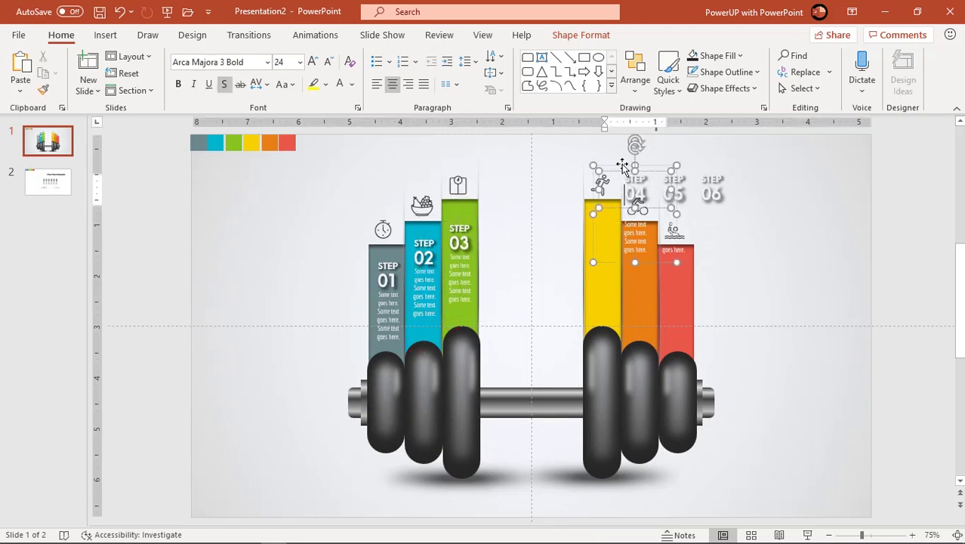
left_click_drag(623, 166, 587, 214)
left_click_drag(726, 169, 688, 252)
left_click_drag(700, 166, 671, 239)
left_click_drag(713, 348, 532, 242)
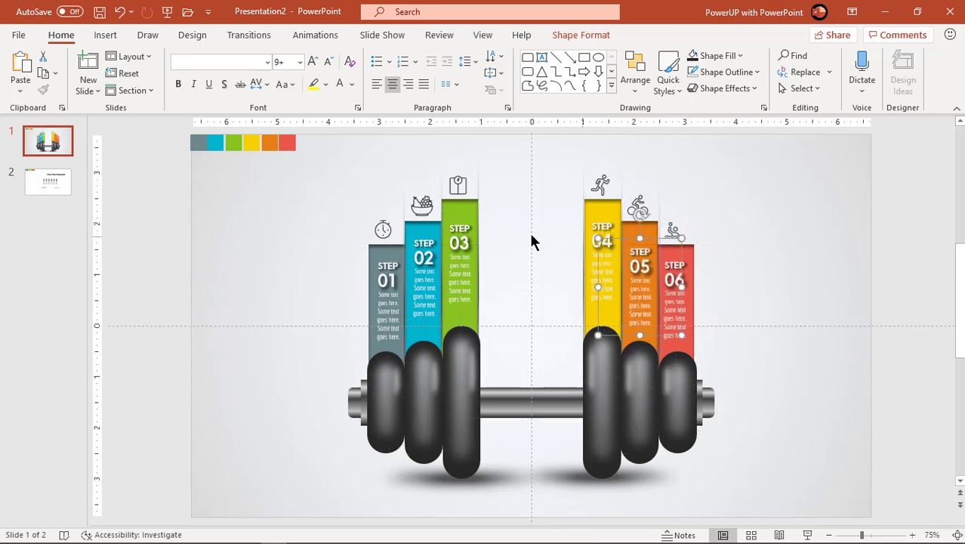
left_click(458, 234)
key("Escape")
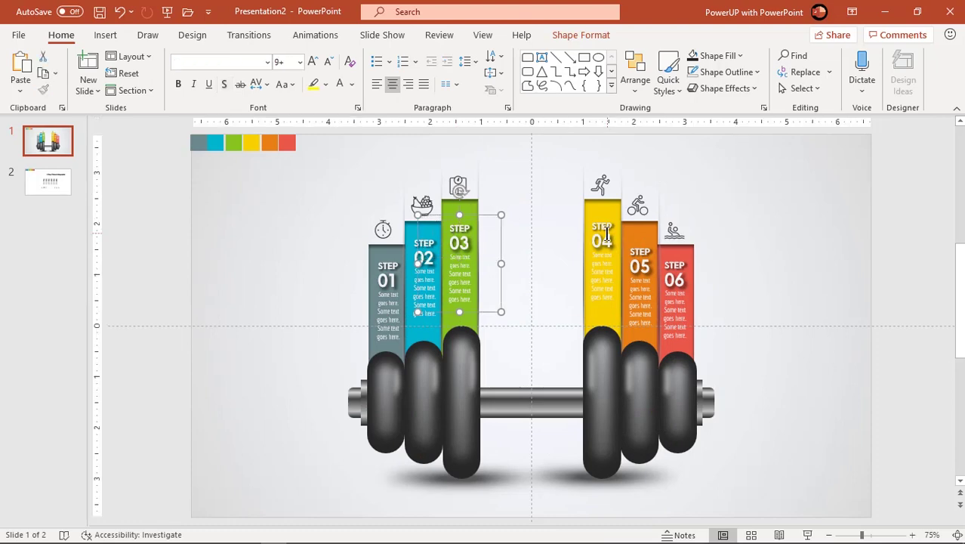
Top-align the STEP 03 and STEP 04 labels.
left_click(605, 234, "shift")
left_click(585, 34)
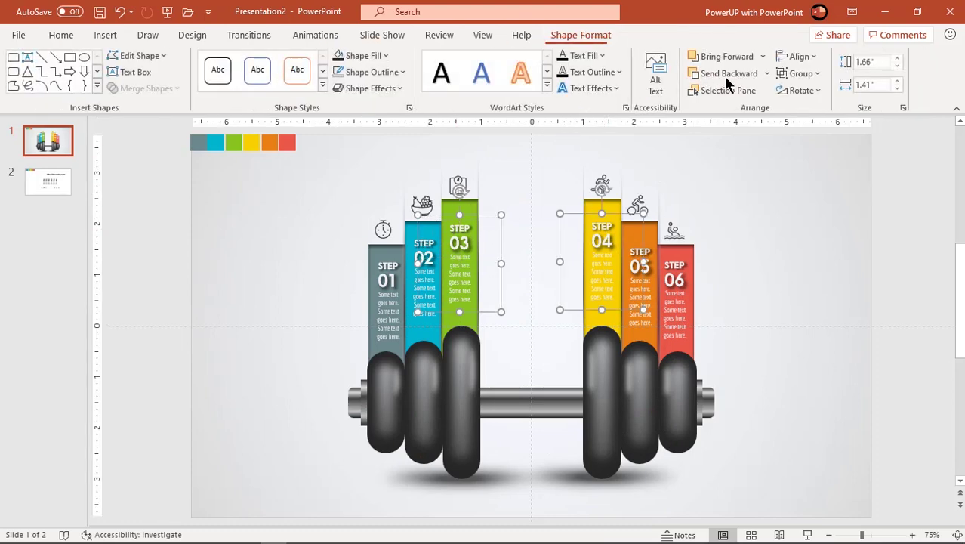
left_click(799, 57)
left_click(811, 138)
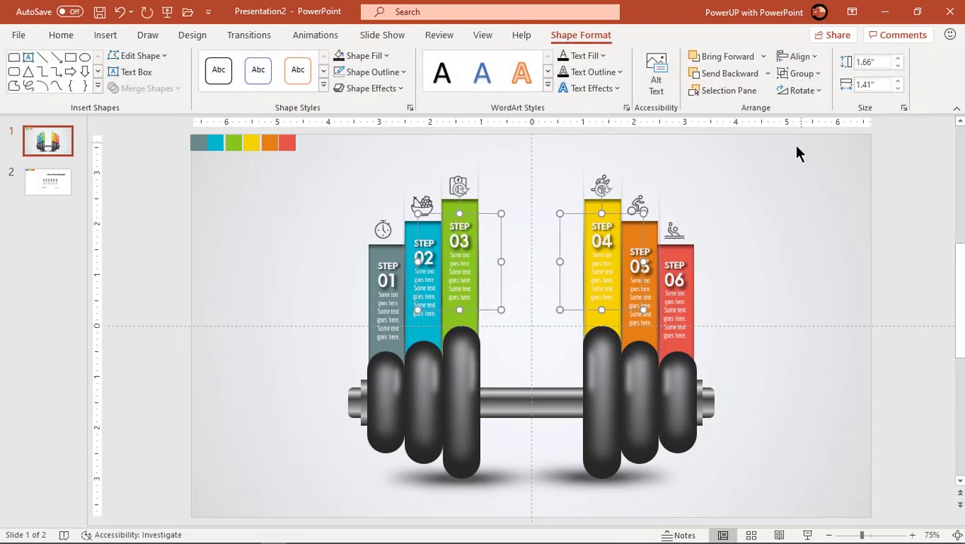
Top-align the STEP 02 and STEP 05 labels.
left_click(414, 292)
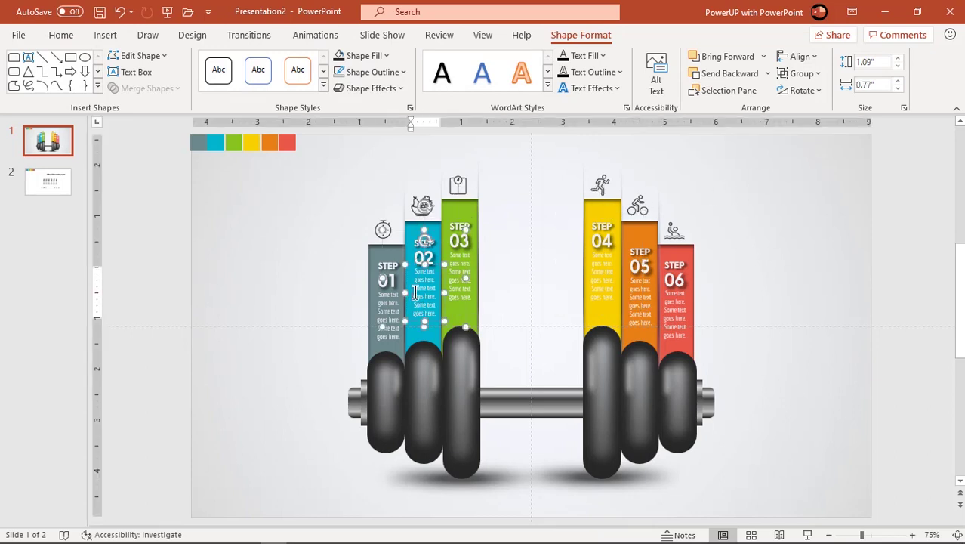
left_click(412, 234)
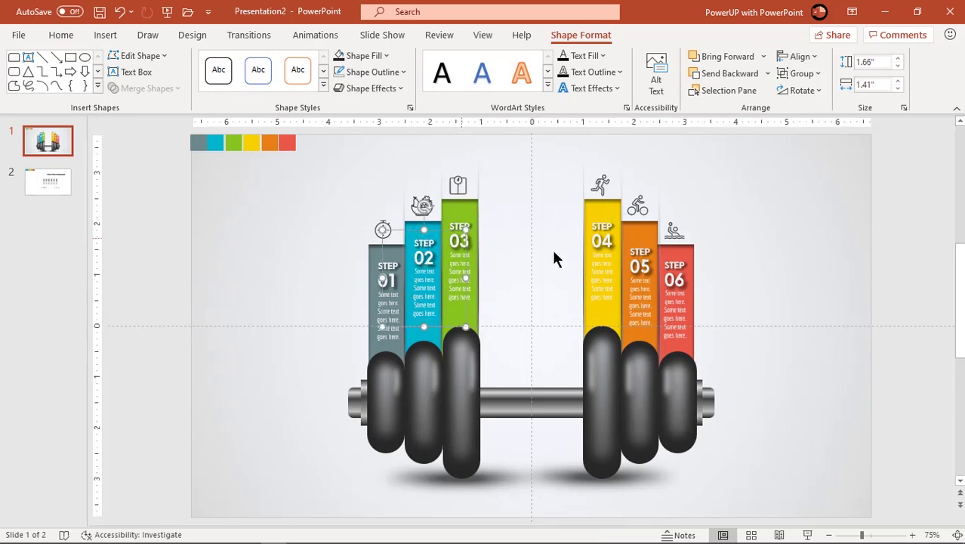
left_click(645, 271, "shift")
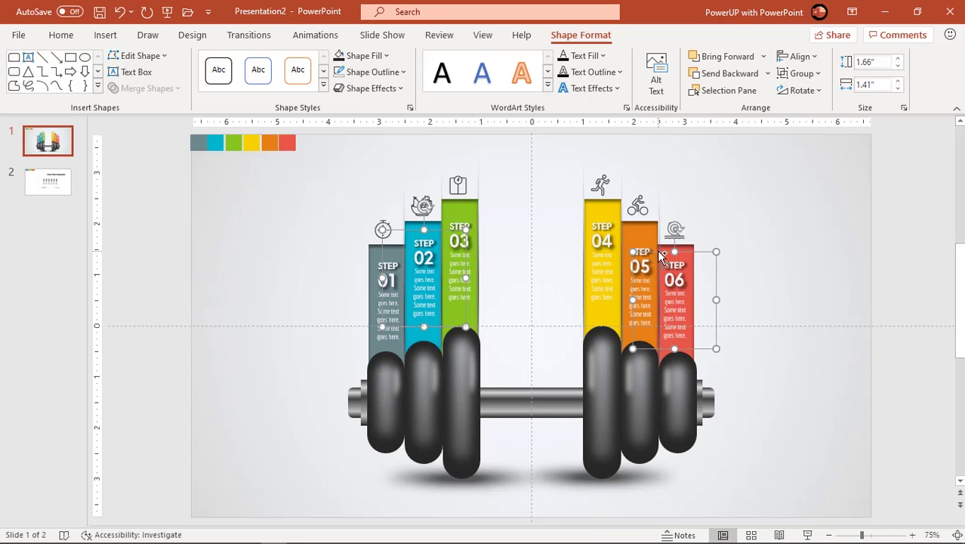
left_click_drag(658, 257, 623, 243)
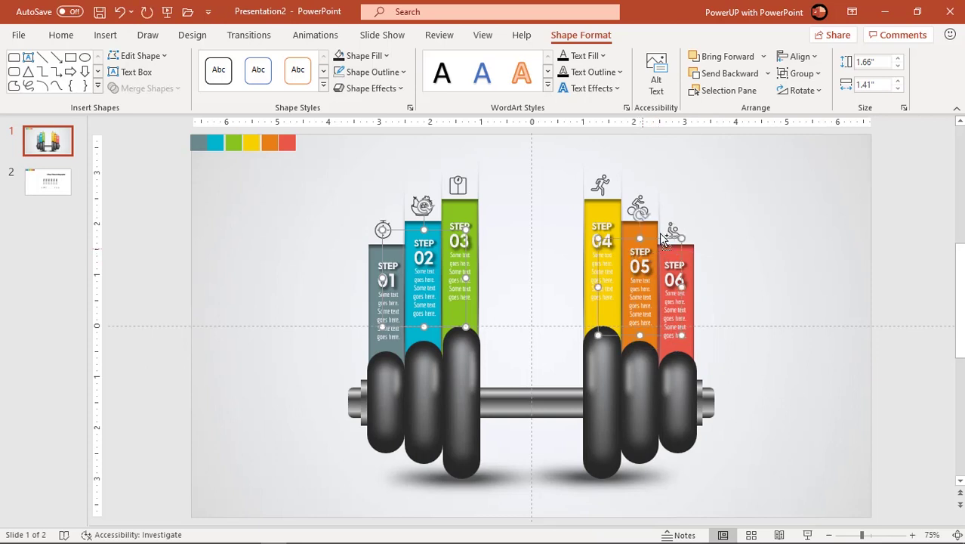
left_click(807, 62)
left_click(804, 135)
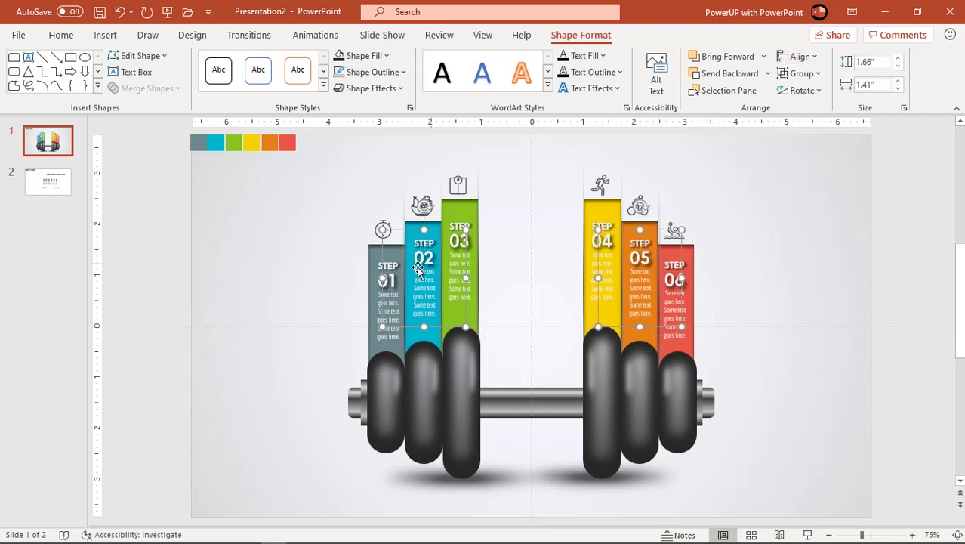
Top-align the STEP 01 and STEP 06 labels.
left_click(377, 299)
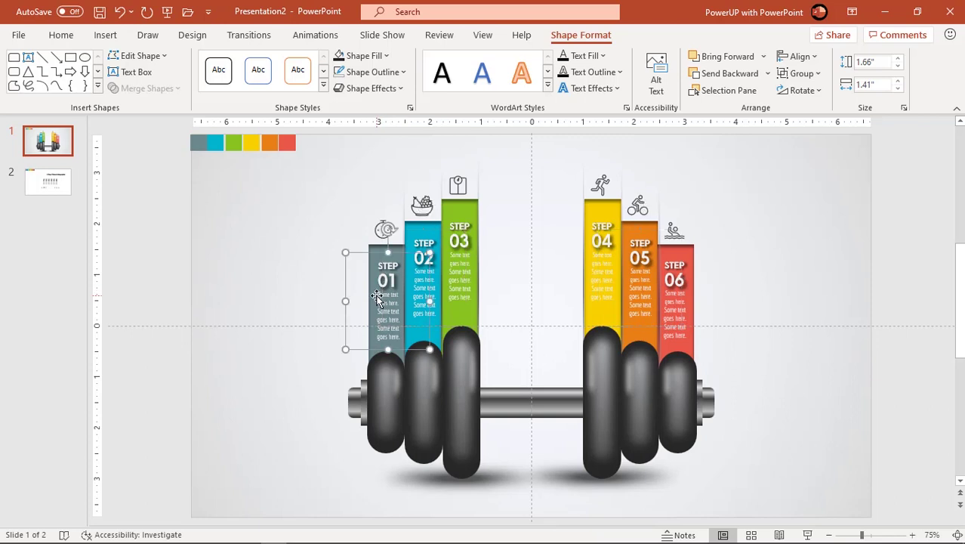
left_click(674, 293, "shift")
left_click(807, 59)
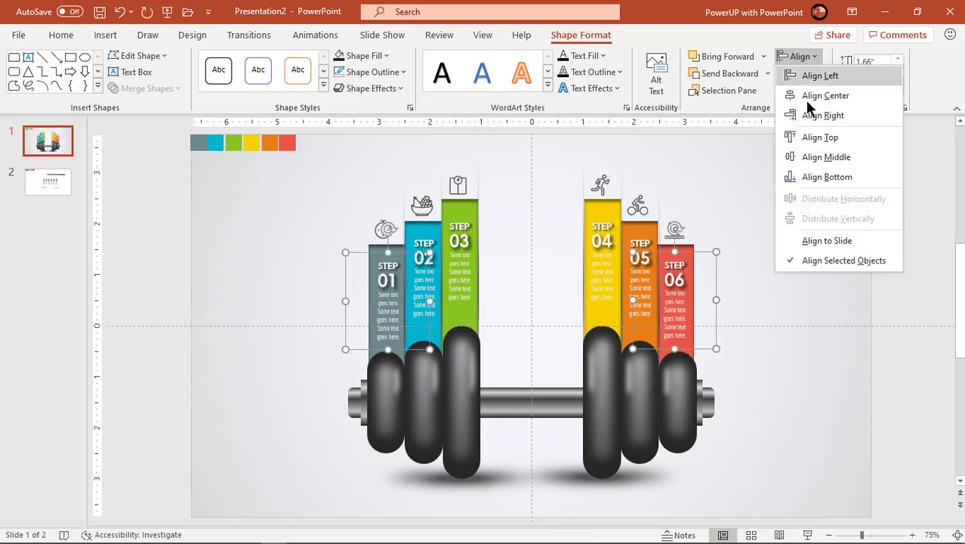
left_click(809, 138)
left_click(787, 223)
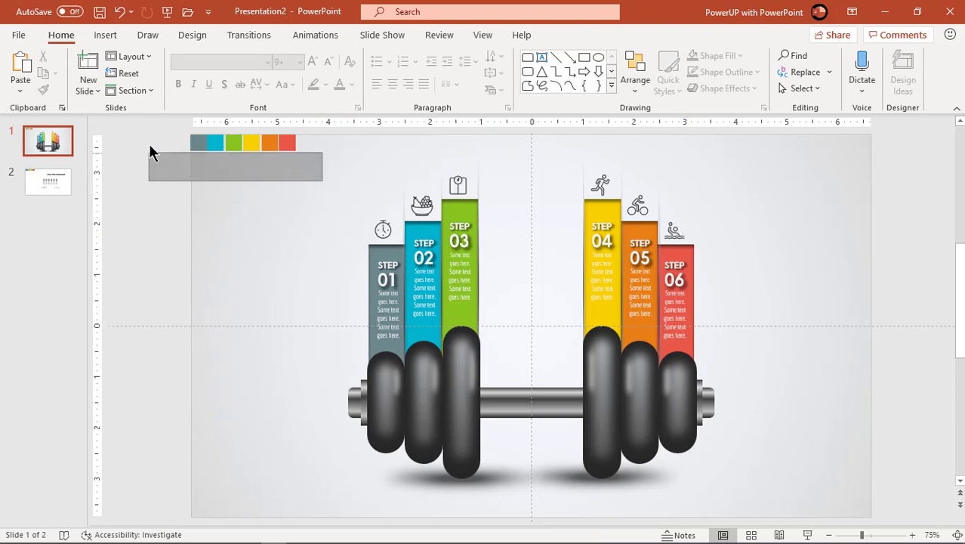
Delete the colour swatch row and paste the '6 Step Fitness Infographic' title from slide 2.
left_click_drag(323, 189, 152, 121)
key("Delete")
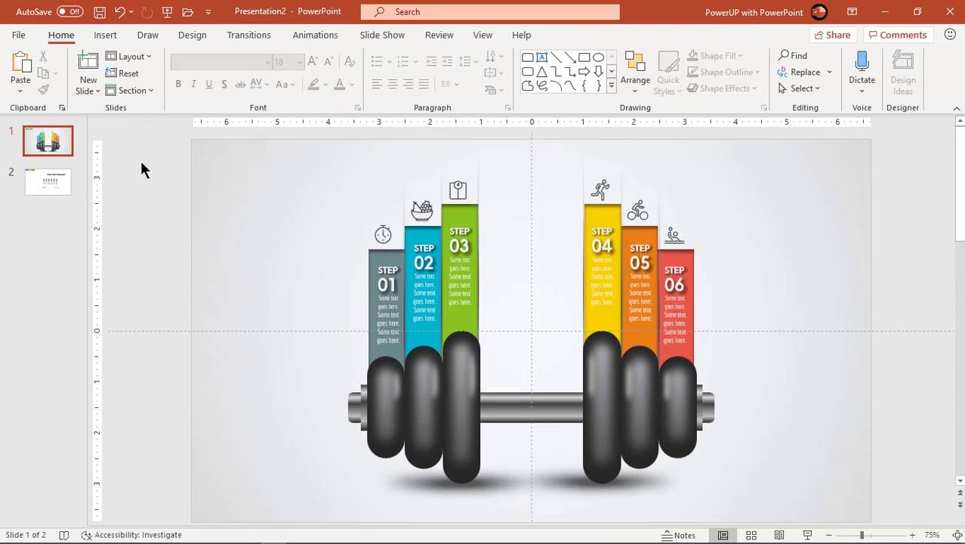
left_click(48, 182)
left_click(648, 233)
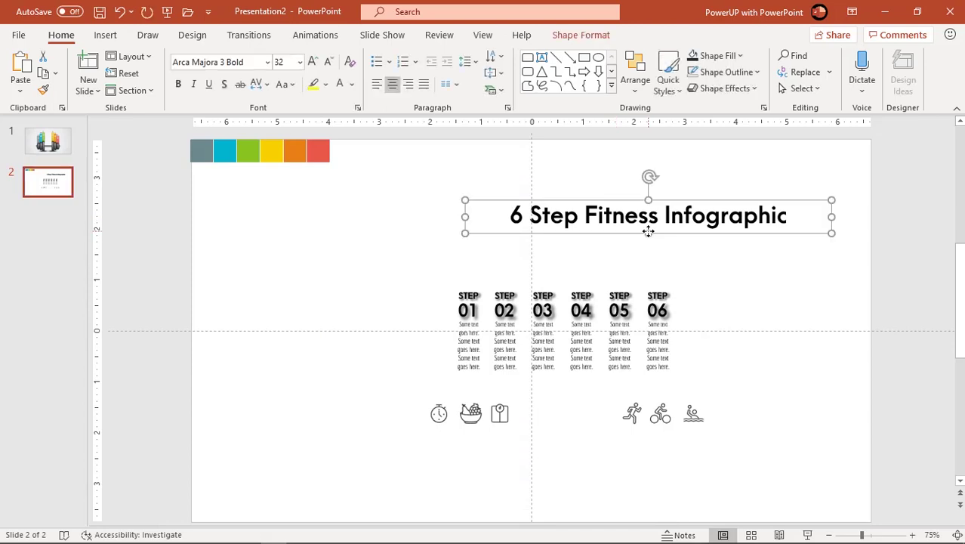
left_click(48, 142)
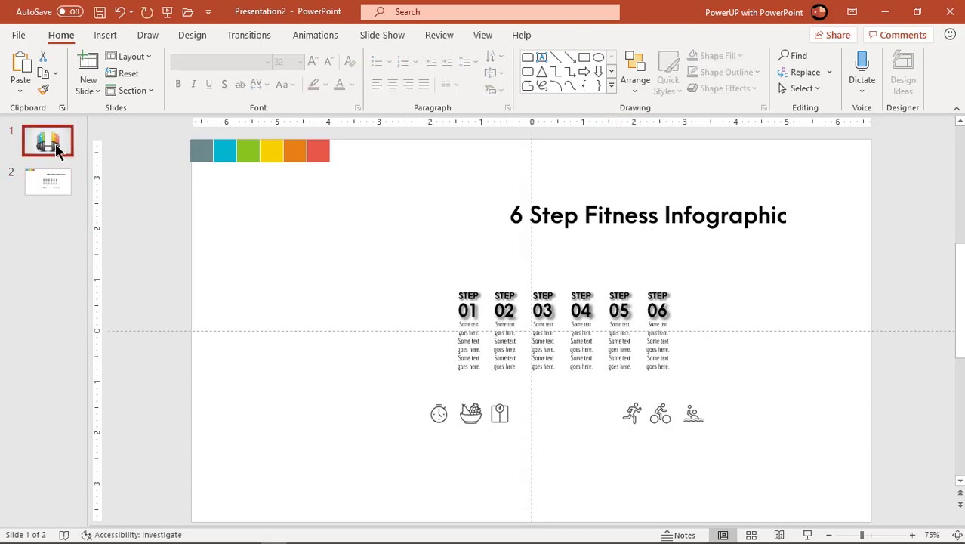
key("ctrl+v")
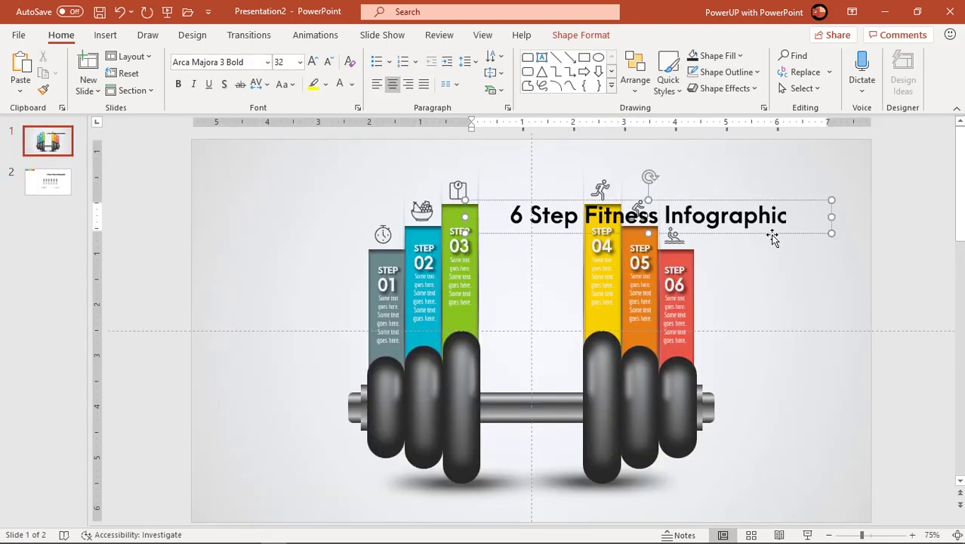
Move the title to the top-left and narrow its box so it wraps onto two lines.
left_click_drag(772, 237, 465, 177)
left_click(284, 217)
left_click(303, 177)
left_click_drag(529, 157, 427, 178)
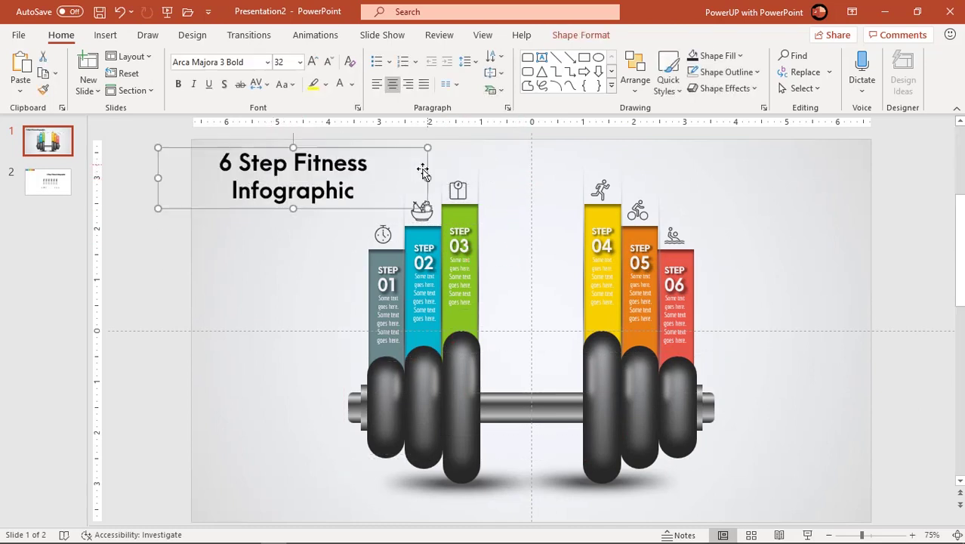